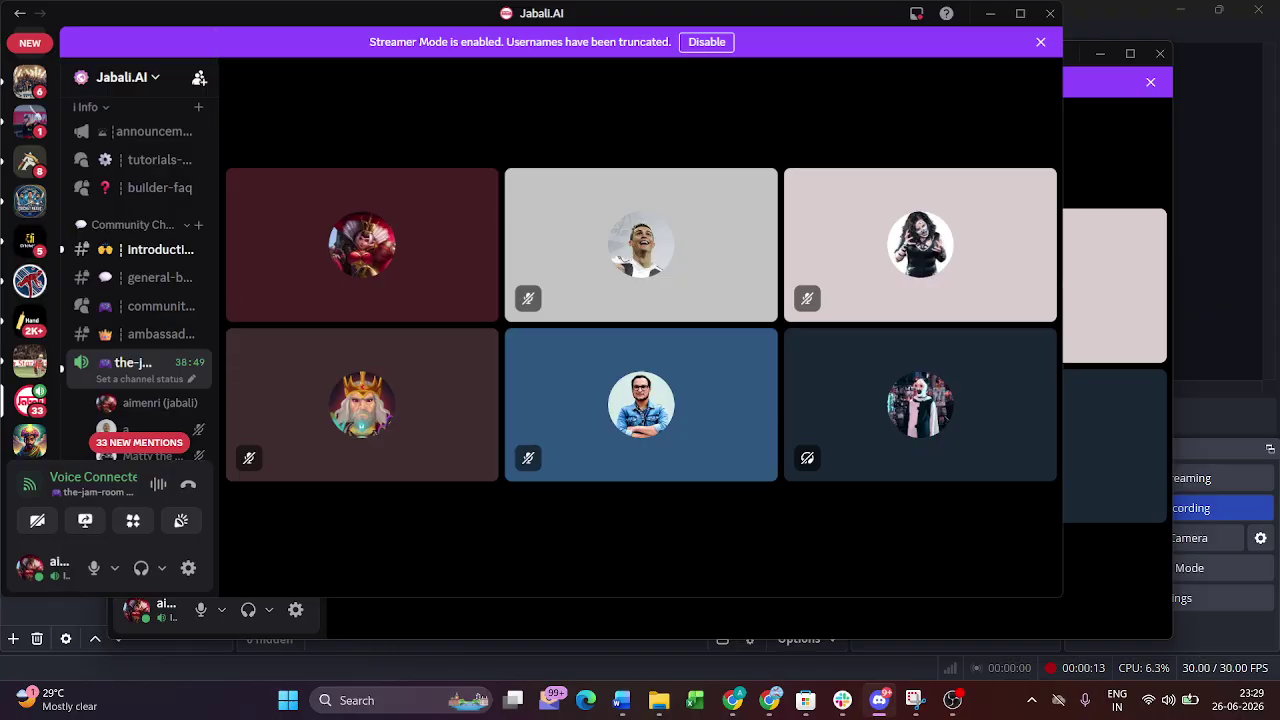
Turn the volume of the last app listed in the system volume mixer down to zero.
{"action": "mouse_move", "coordinate": [555, 500]}
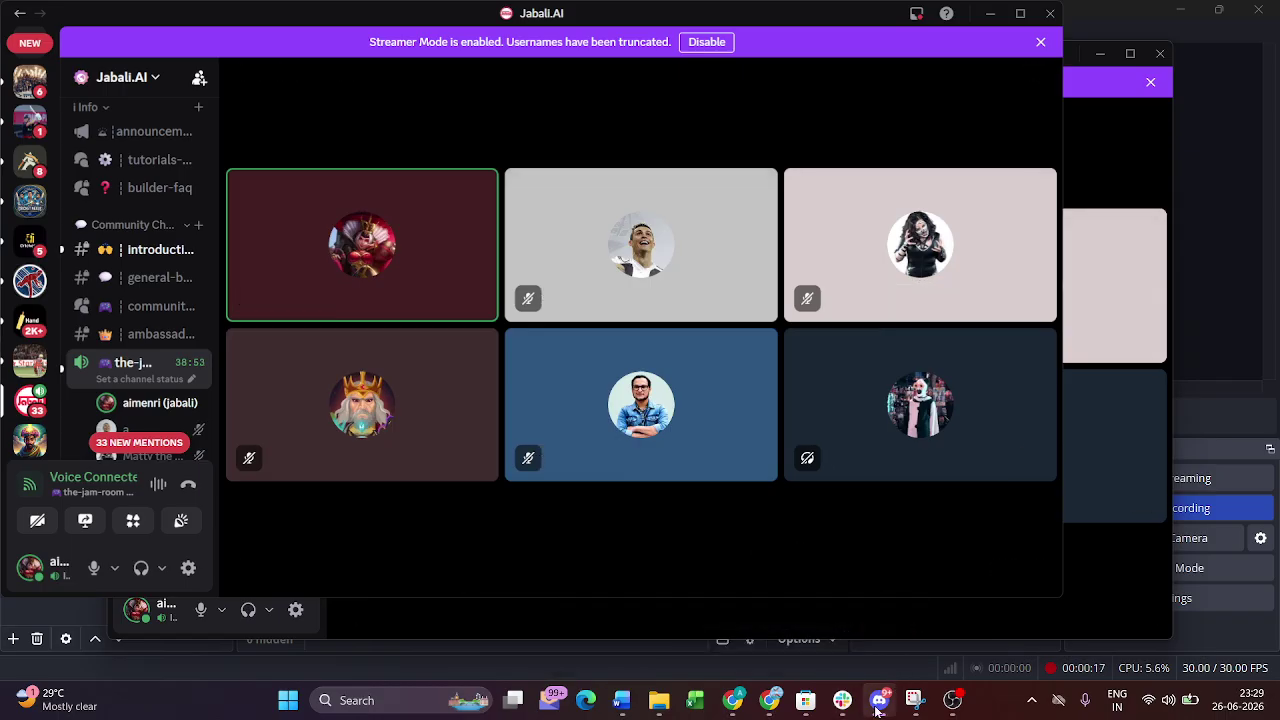
{"action": "mouse_move", "coordinate": [952, 703]}
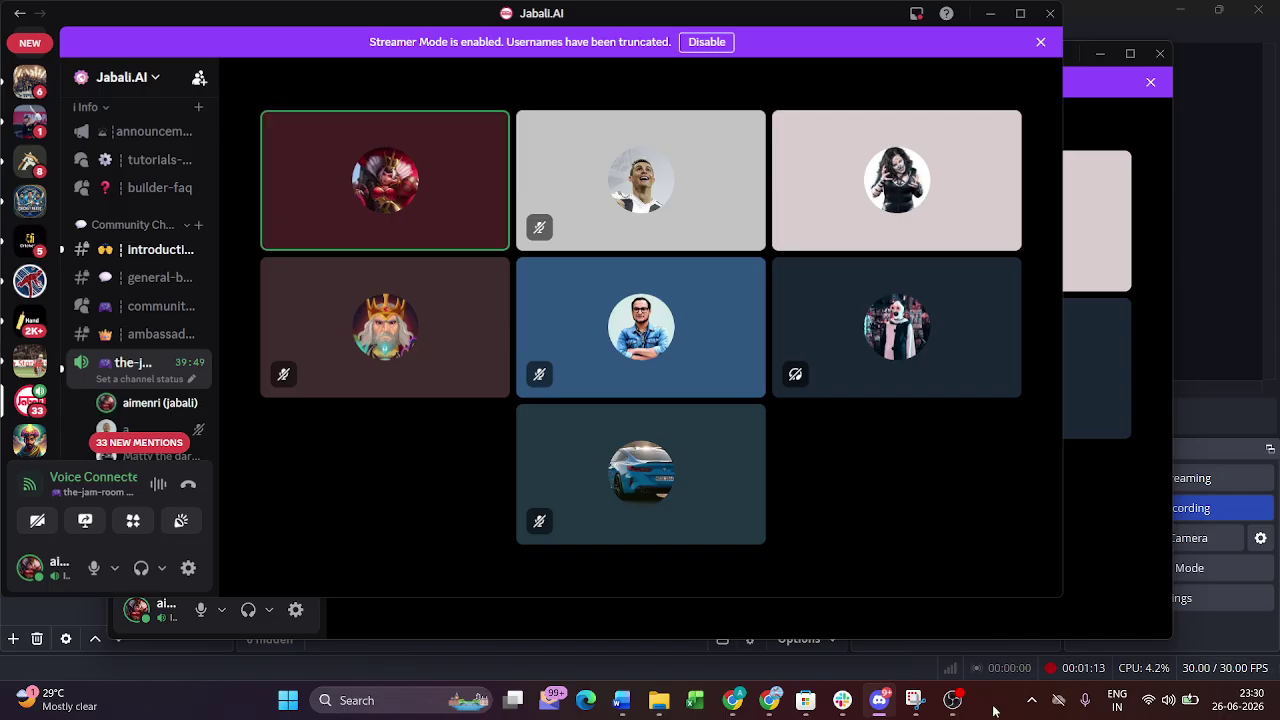
{"action": "left_click", "coordinate": [1032, 700]}
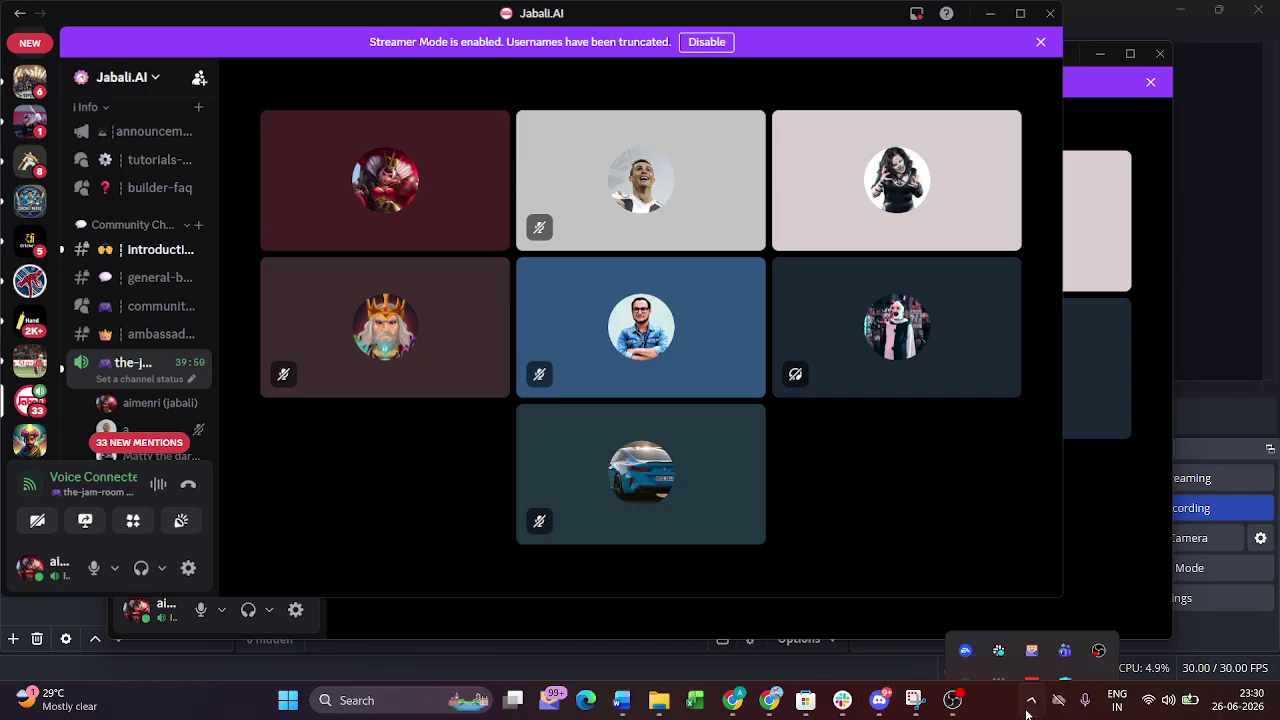
{"action": "left_click", "coordinate": [1165, 702]}
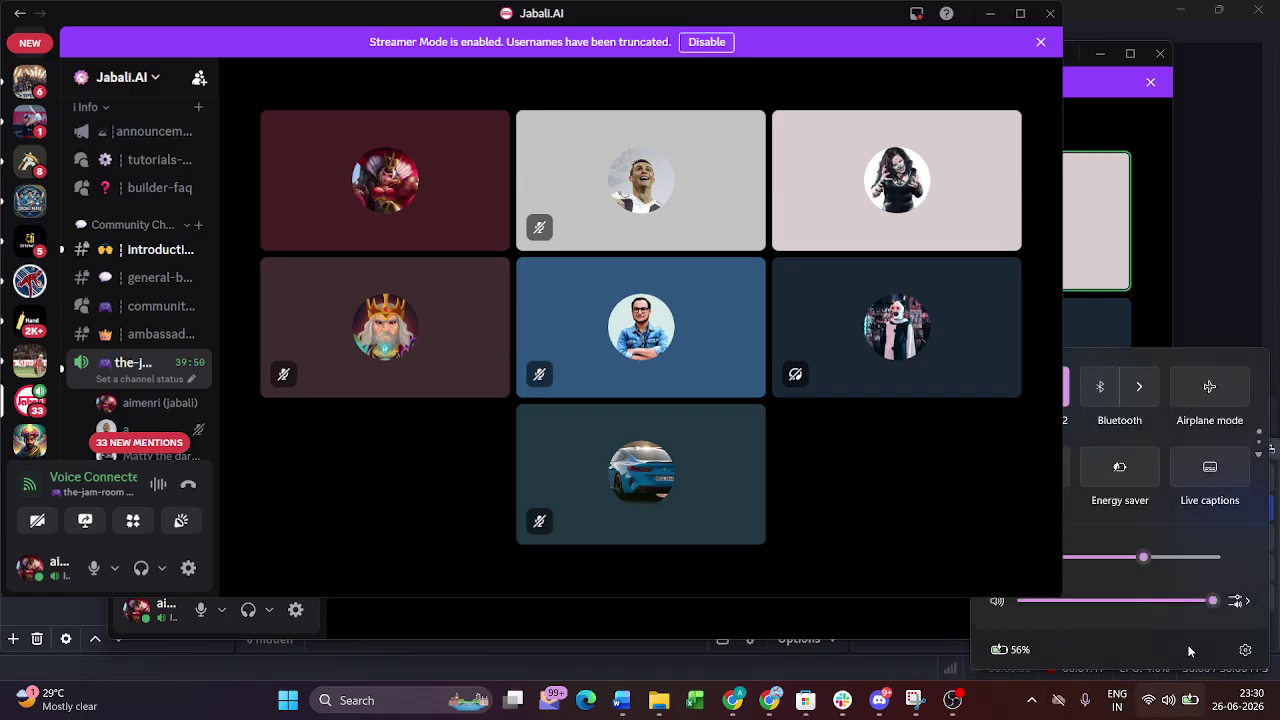
{"action": "left_click", "coordinate": [1238, 601]}
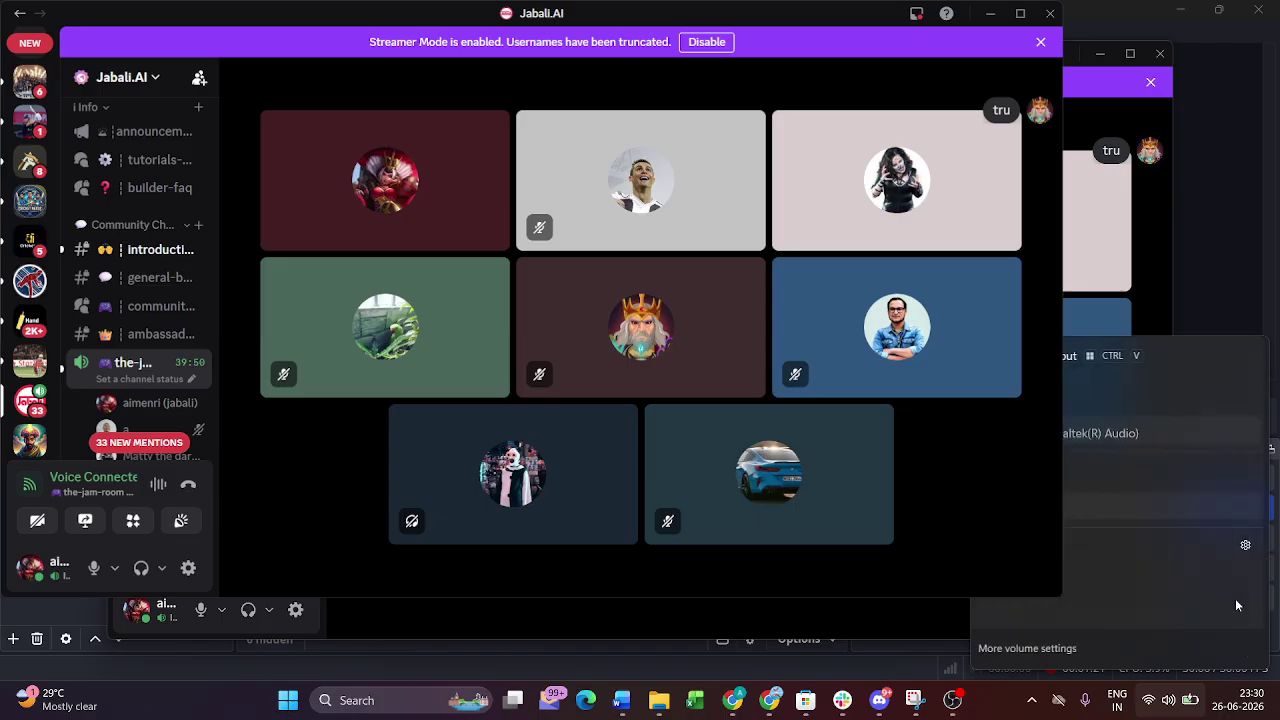
{"action": "scroll", "coordinate": [1150, 603], "scroll_direction": "down", "scroll_amount": 3}
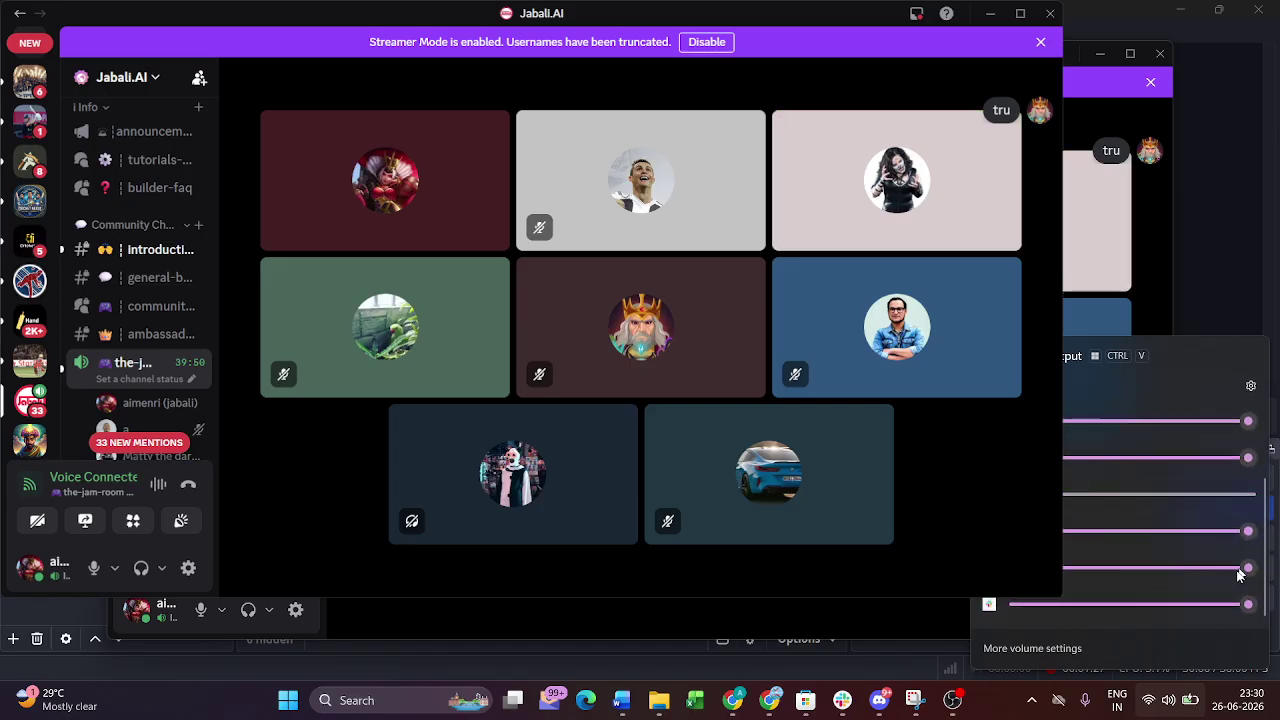
{"action": "left_click_drag", "start_coordinate": [1245, 605], "coordinate": [992, 606]}
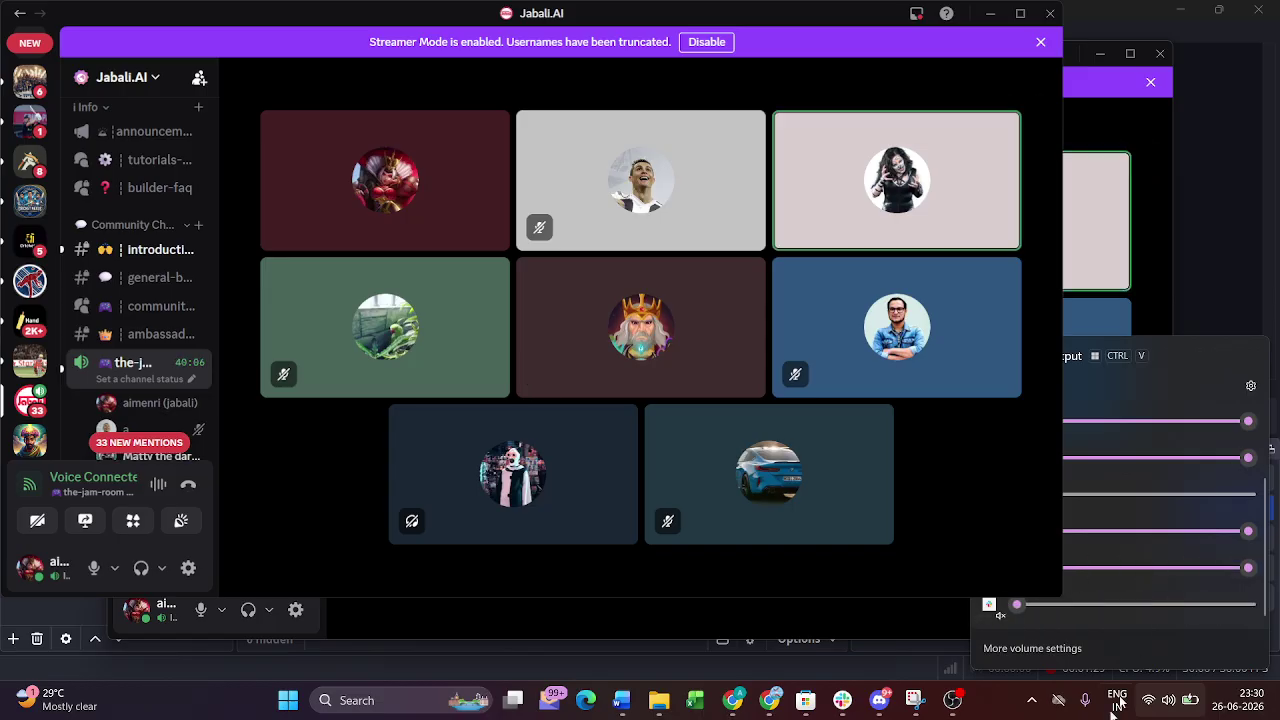
{"action": "left_click", "coordinate": [929, 623]}
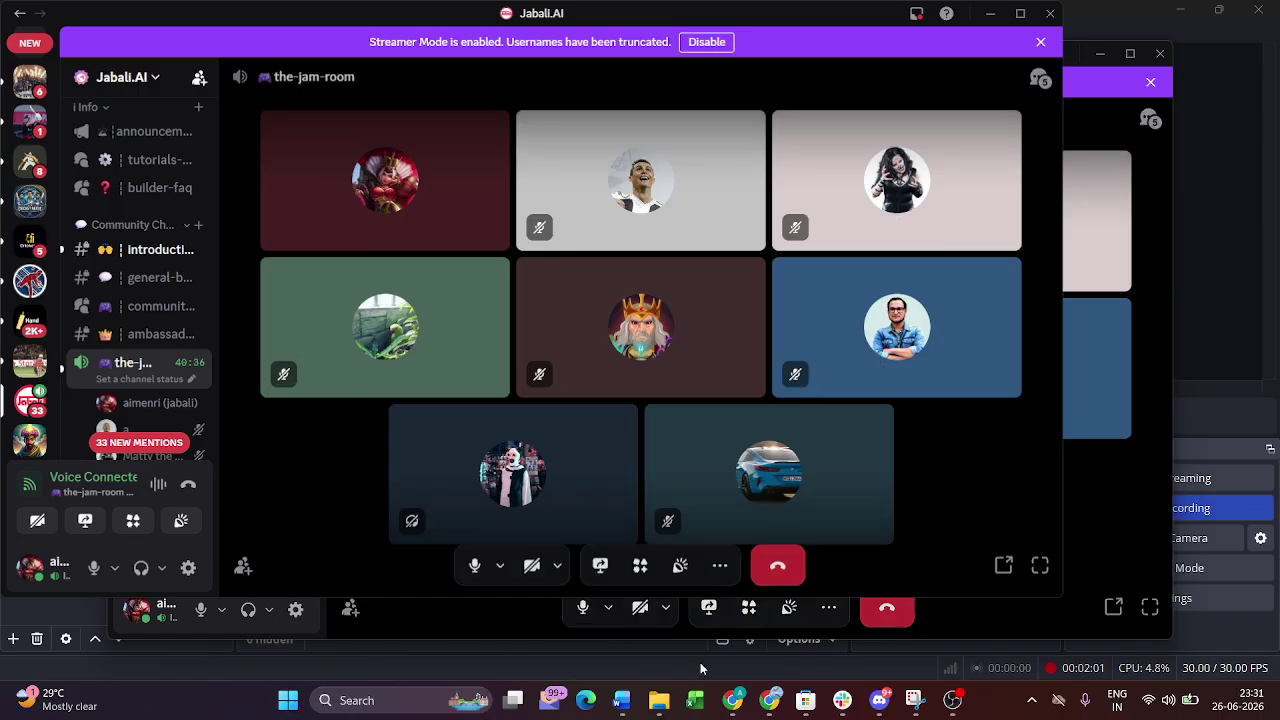
Mute the microphone in the-jam-room call, and switch to Slack to look through its channels and direct messages.
{"action": "mouse_move", "coordinate": [735, 701]}
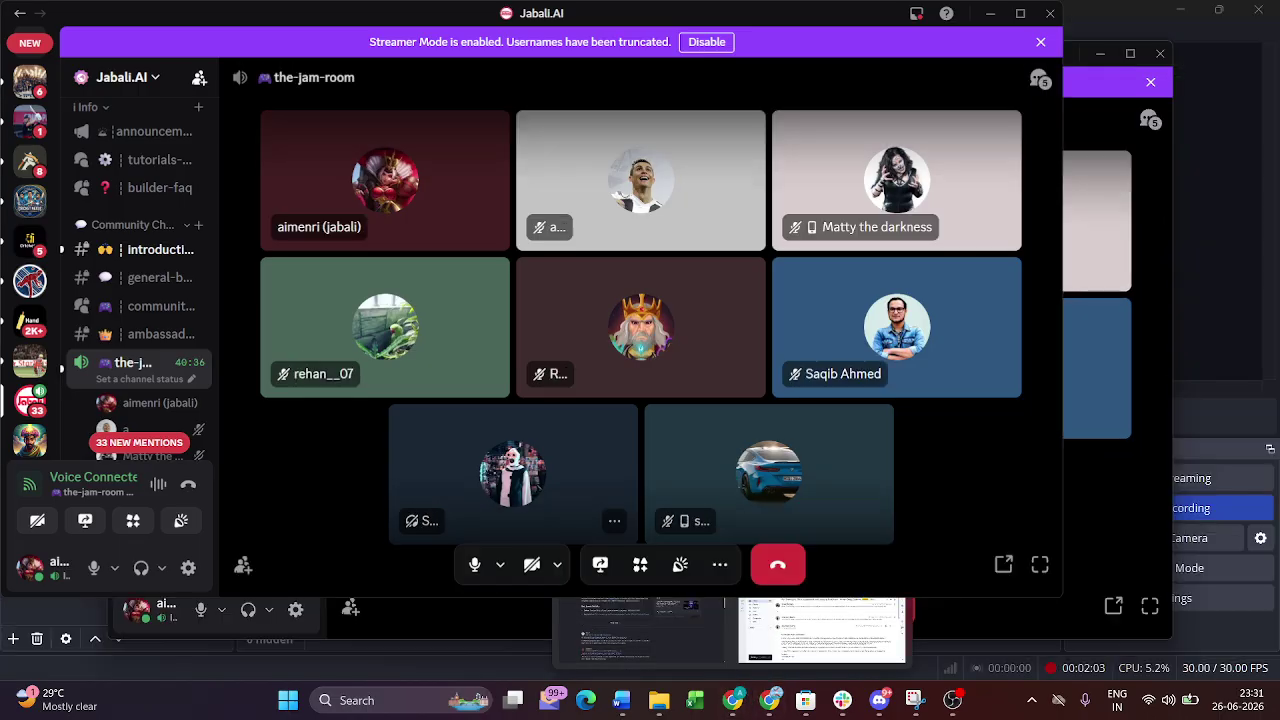
{"action": "left_click", "coordinate": [475, 565]}
{"action": "mouse_move", "coordinate": [845, 705]}
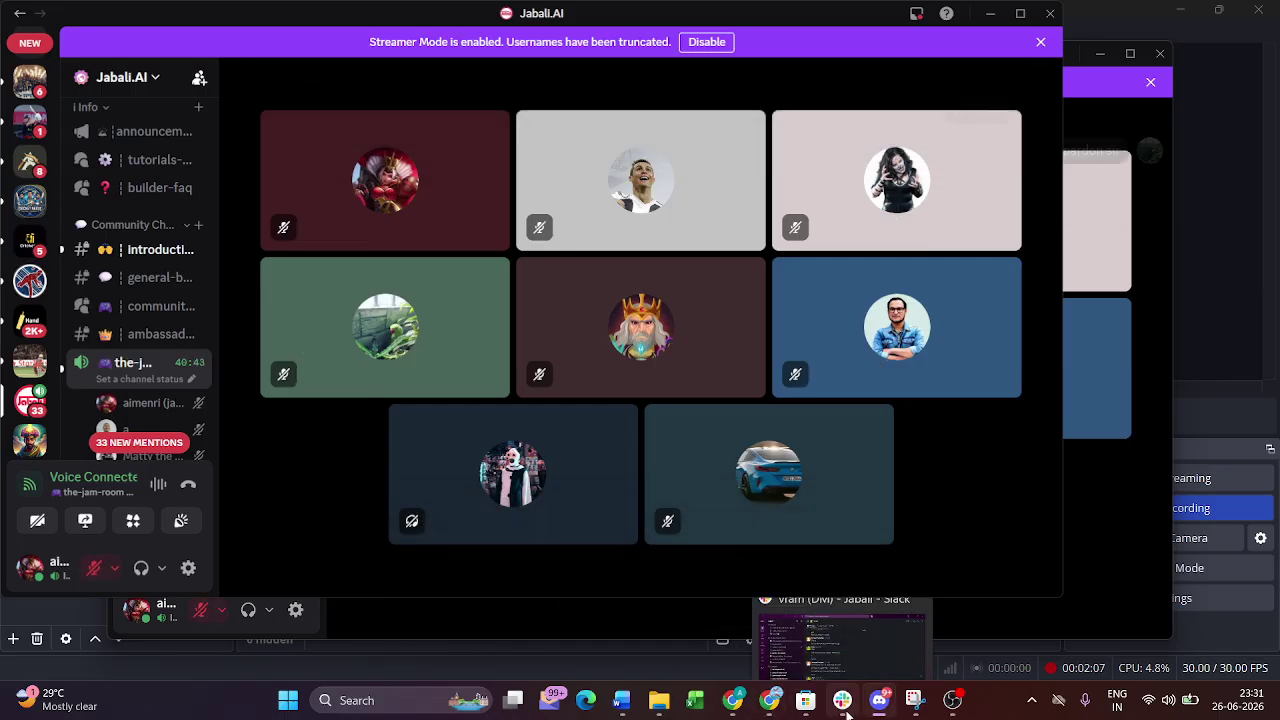
{"action": "left_click", "coordinate": [870, 634]}
{"action": "scroll", "coordinate": [250, 640], "scroll_direction": "down", "scroll_amount": 4}
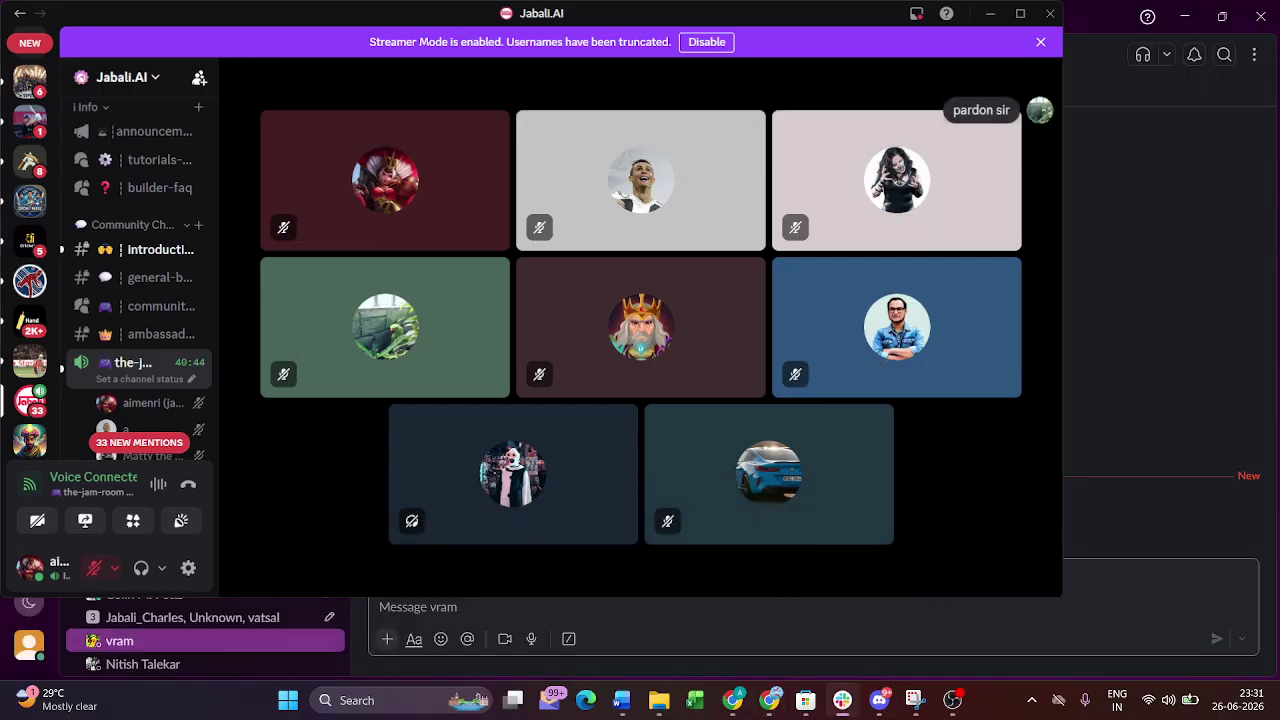
{"action": "scroll", "coordinate": [250, 640], "scroll_direction": "up", "scroll_amount": 5}
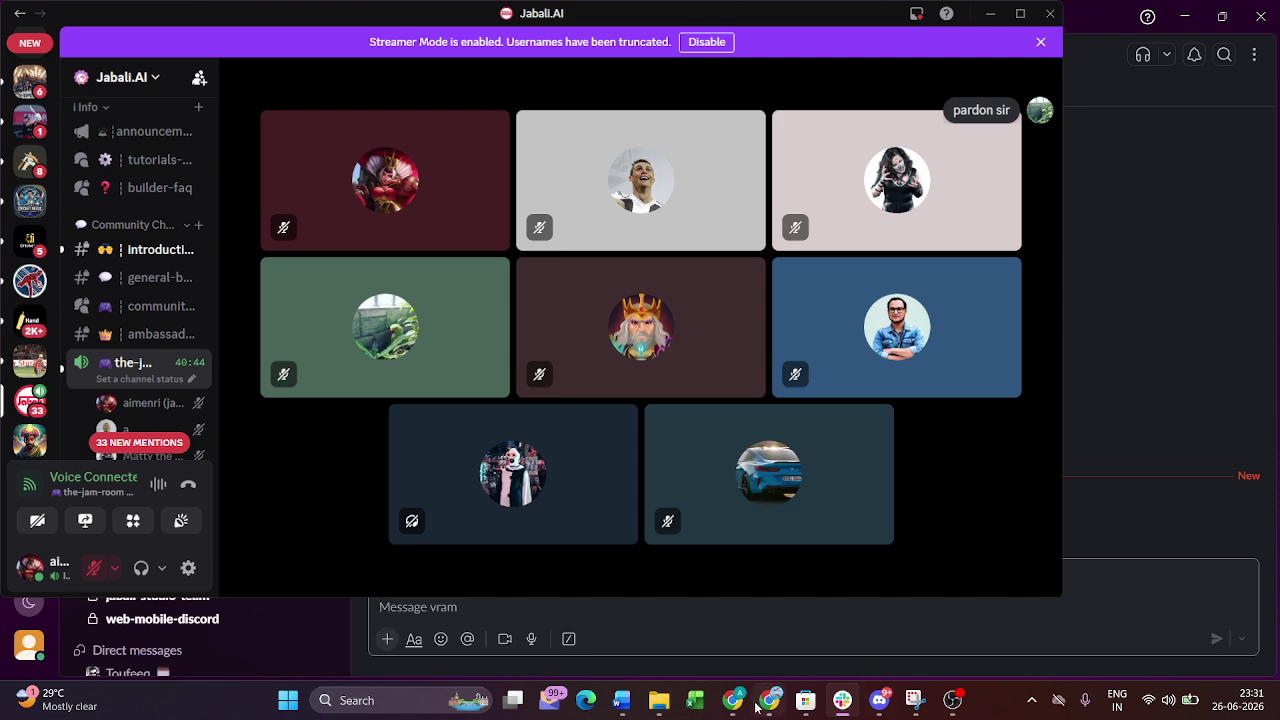
Return to the Discord call, unmuting the microphone briefly to speak before muting it again.
{"action": "mouse_move", "coordinate": [845, 703]}
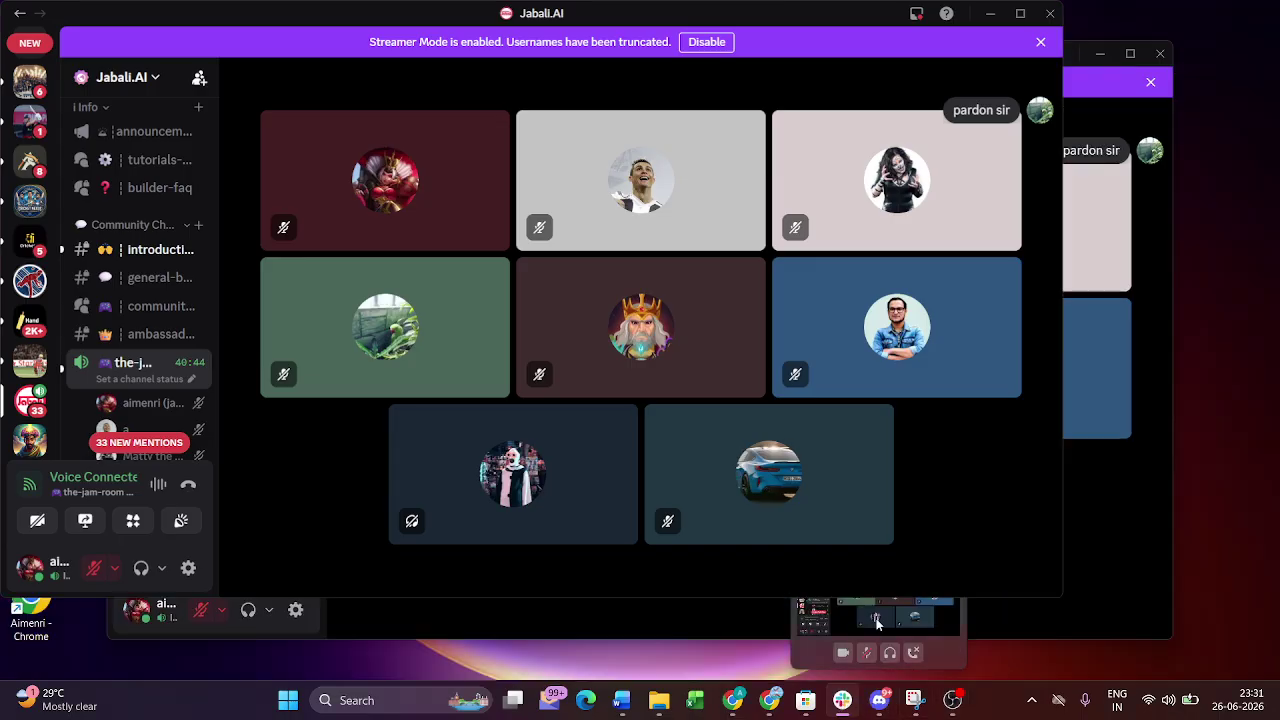
{"action": "left_click", "coordinate": [878, 622]}
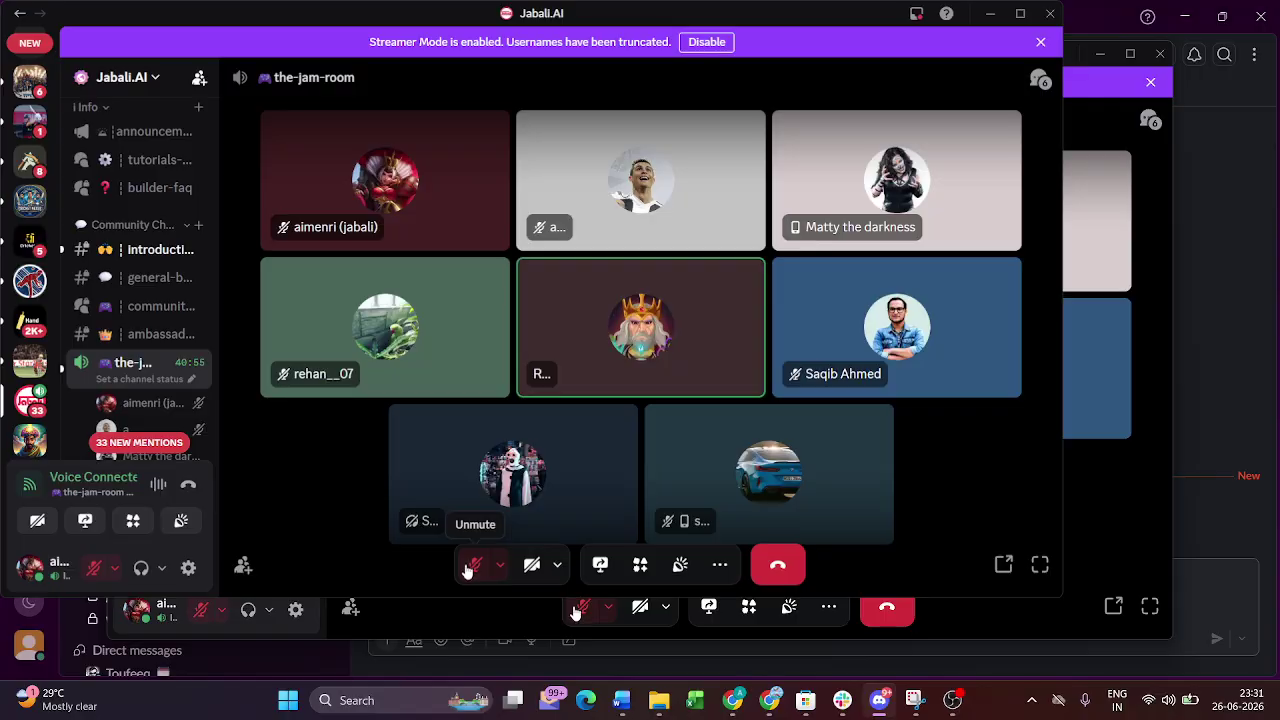
{"action": "left_click", "coordinate": [467, 568]}
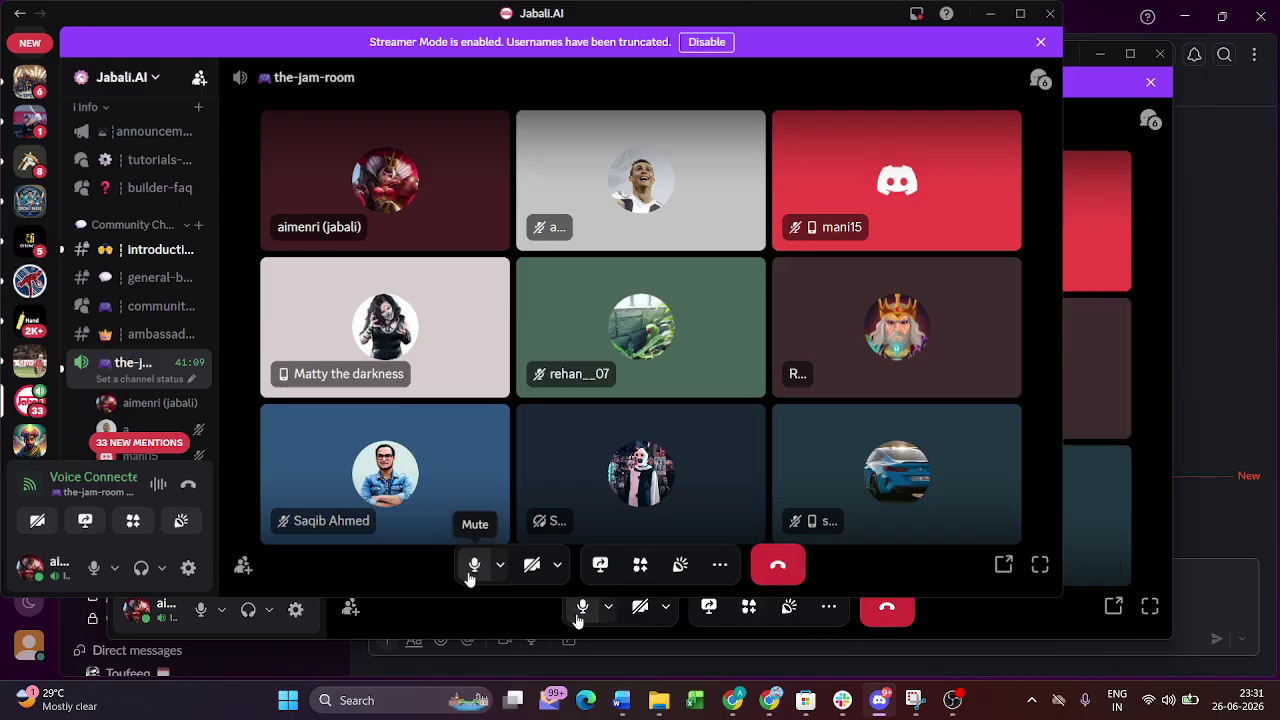
{"action": "left_click", "coordinate": [474, 565]}
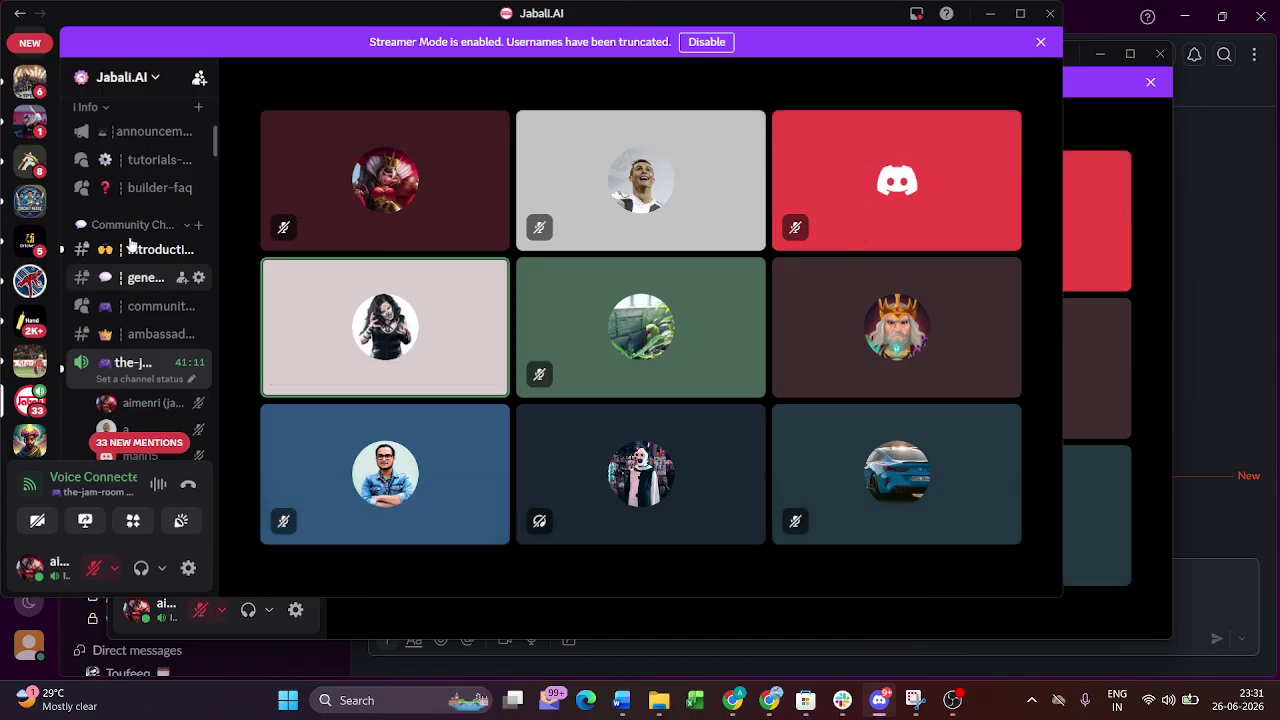
Unmute the microphone in the-jam-room call and start watching the participant's shared screen stream.
{"action": "scroll", "coordinate": [136, 169], "scroll_direction": "up", "scroll_amount": 3}
{"action": "mouse_move", "coordinate": [489, 361]}
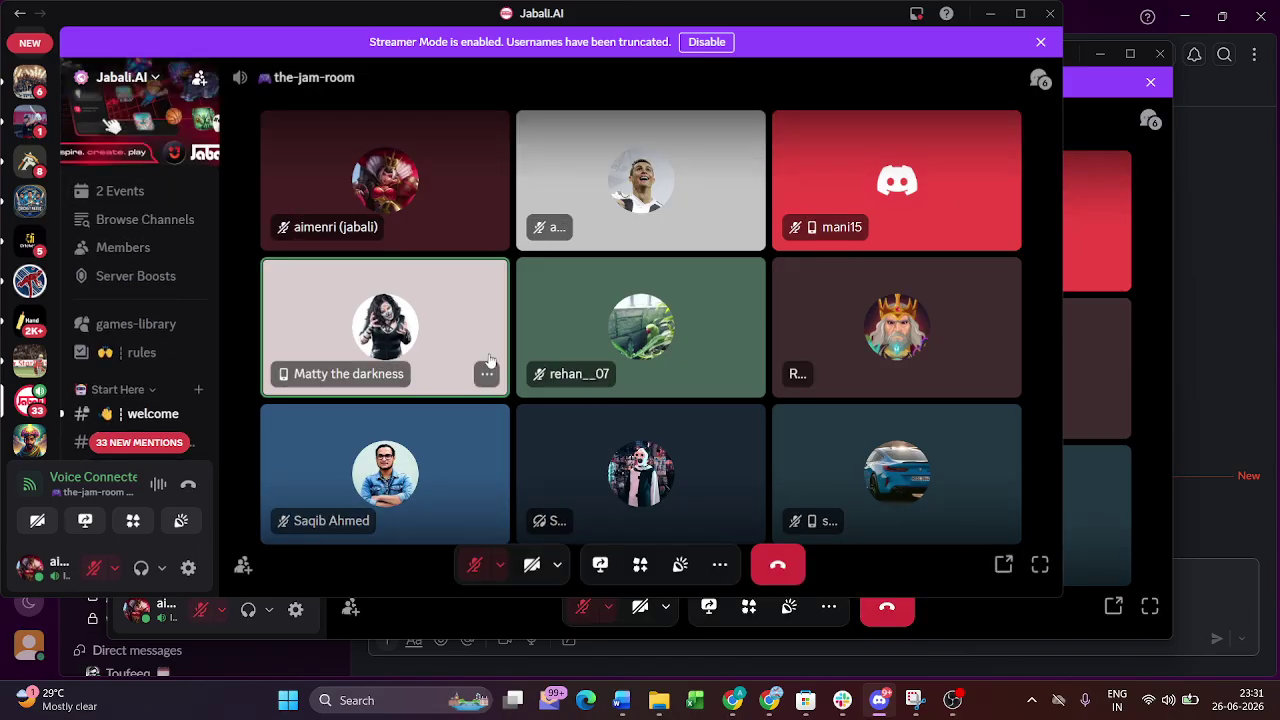
{"action": "left_click", "coordinate": [470, 566]}
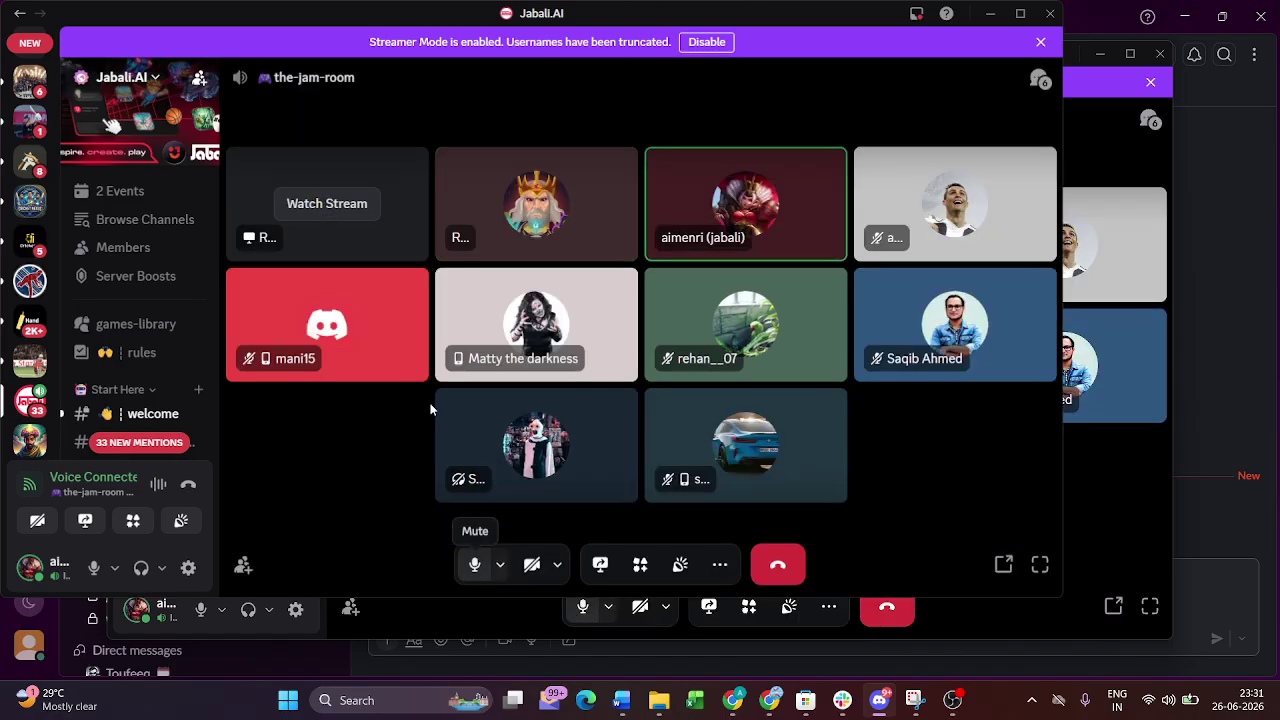
{"action": "left_click", "coordinate": [324, 204]}
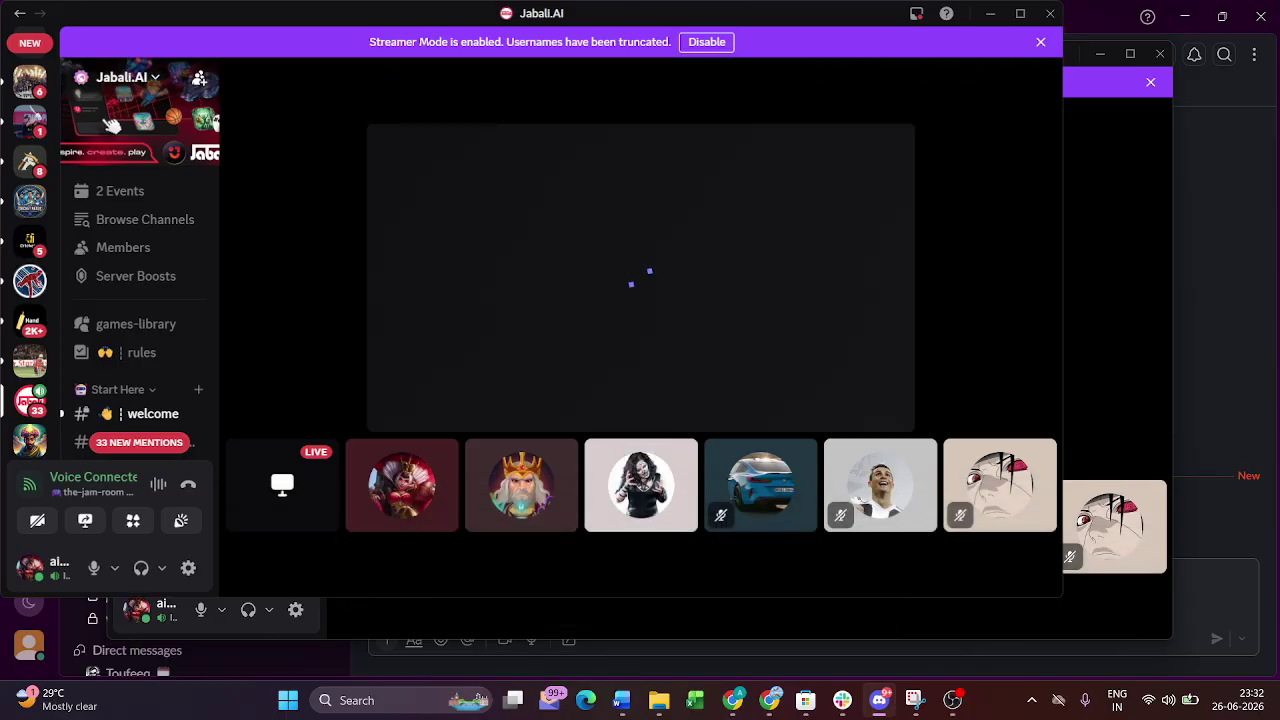
Mute the microphone, with one brief unmute to speak, and dismiss the Streamer Mode notice.
{"action": "left_click", "coordinate": [456, 564]}
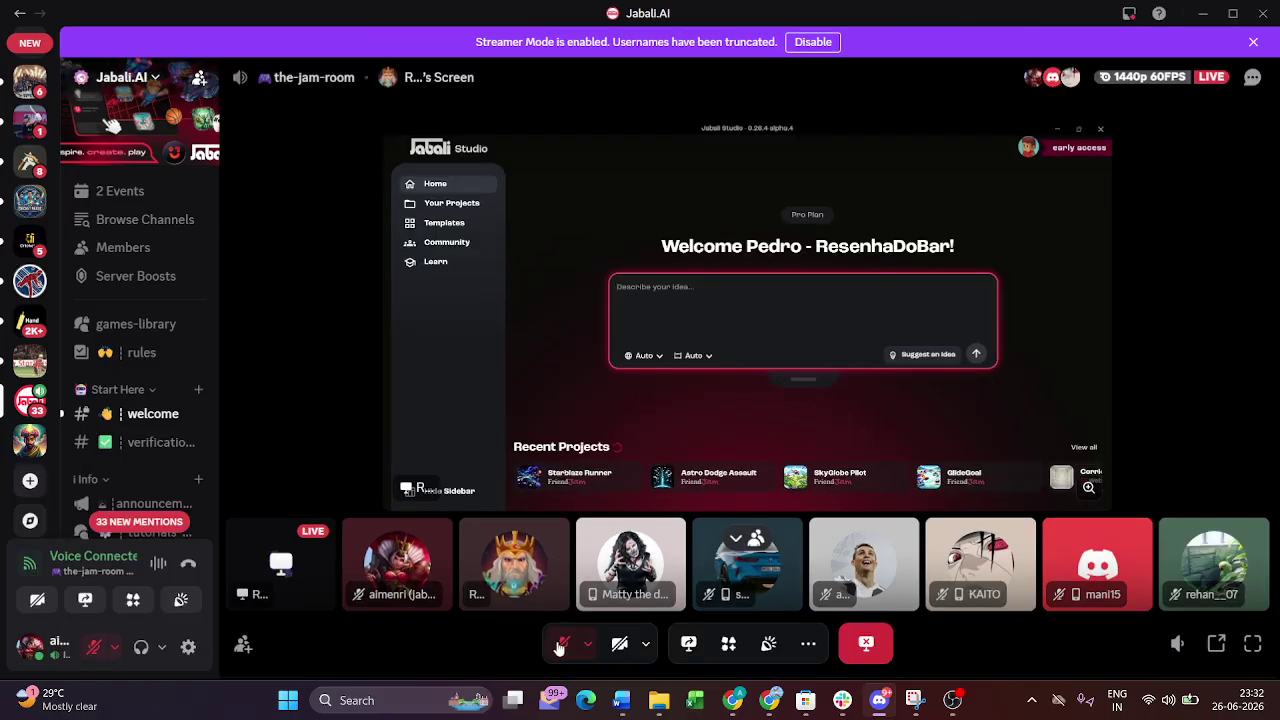
{"action": "left_click", "coordinate": [561, 646]}
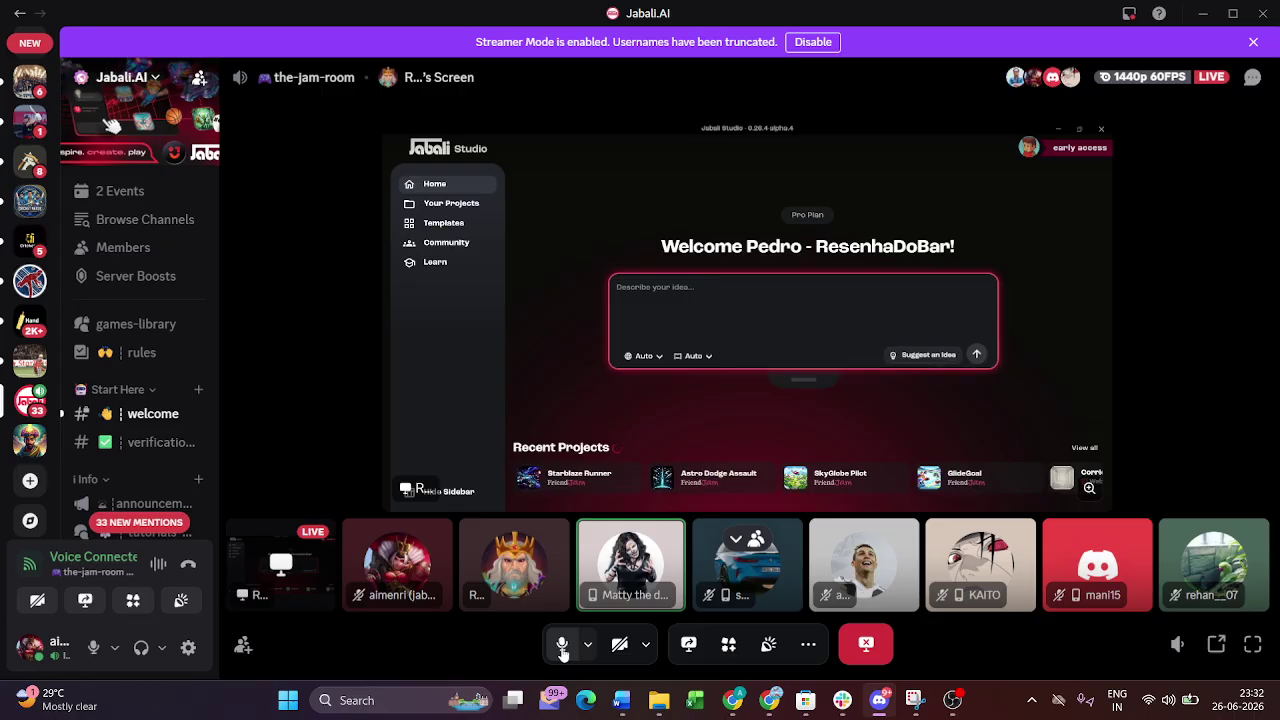
{"action": "left_click", "coordinate": [561, 646]}
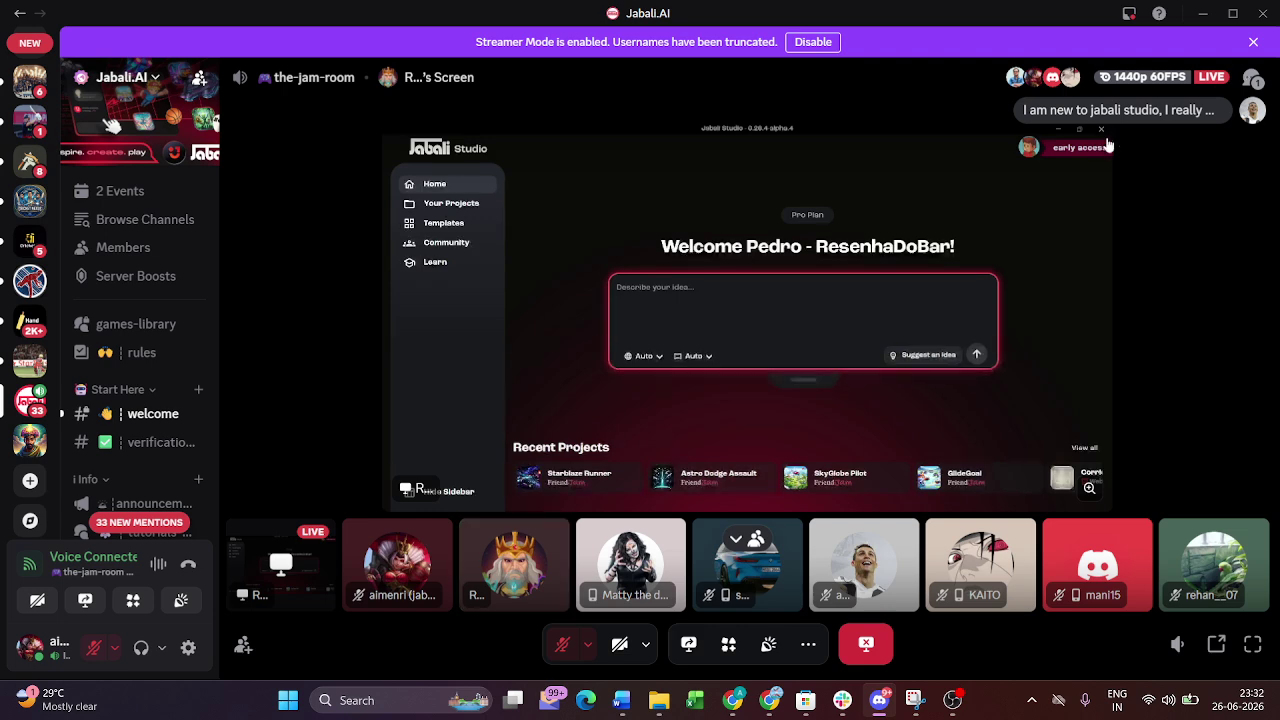
{"action": "left_click", "coordinate": [1253, 41]}
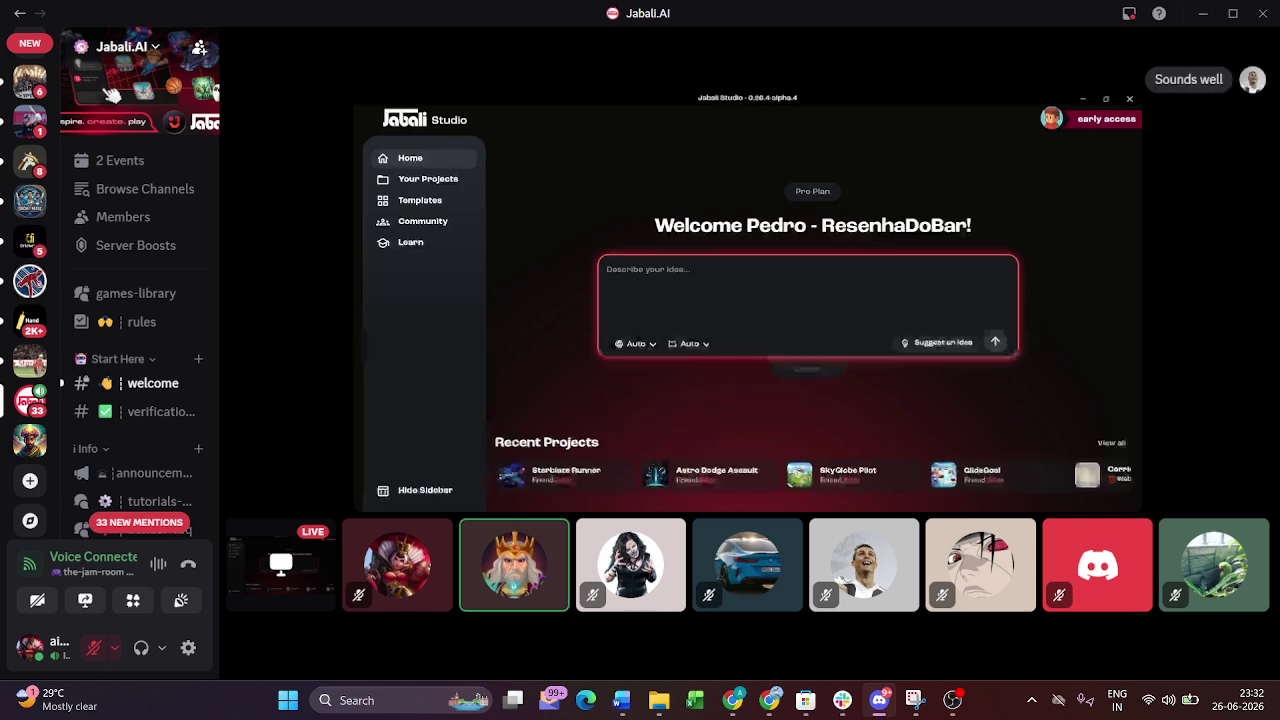
Rejoin the voice call in the-jam-room and close the ended screen stream.
{"action": "mouse_move", "coordinate": [1103, 420]}
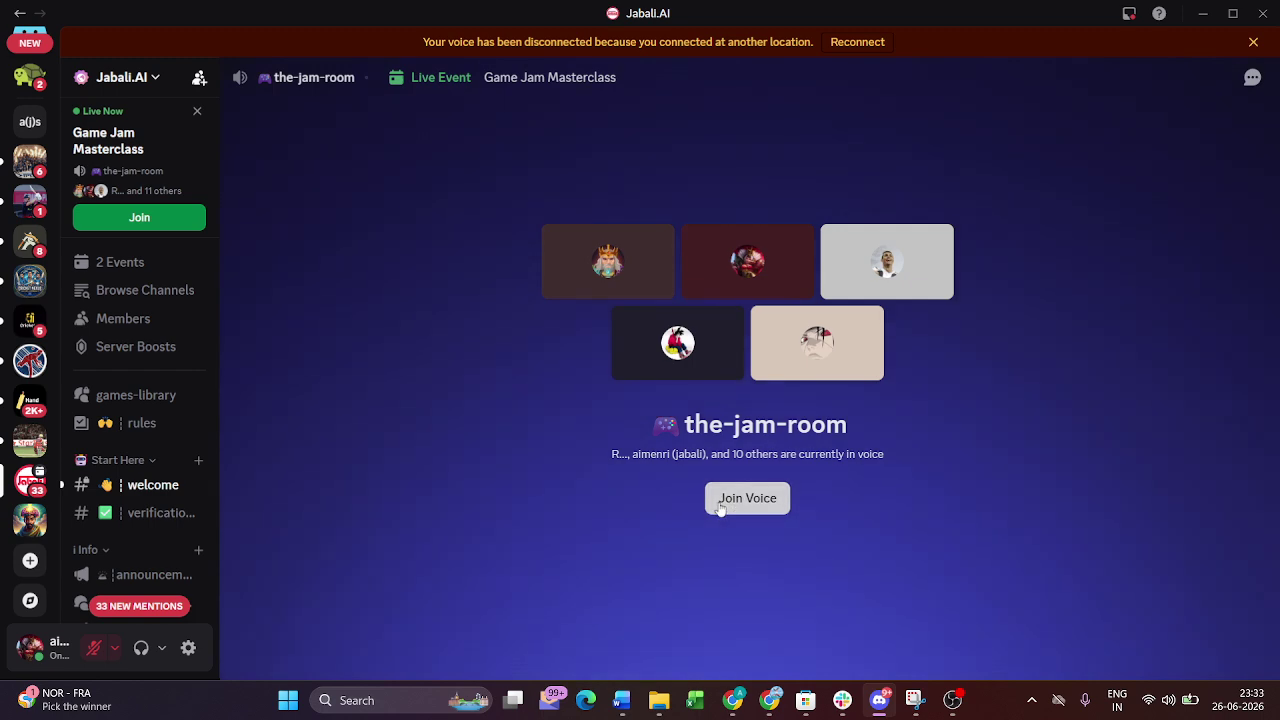
{"action": "left_click", "coordinate": [746, 498]}
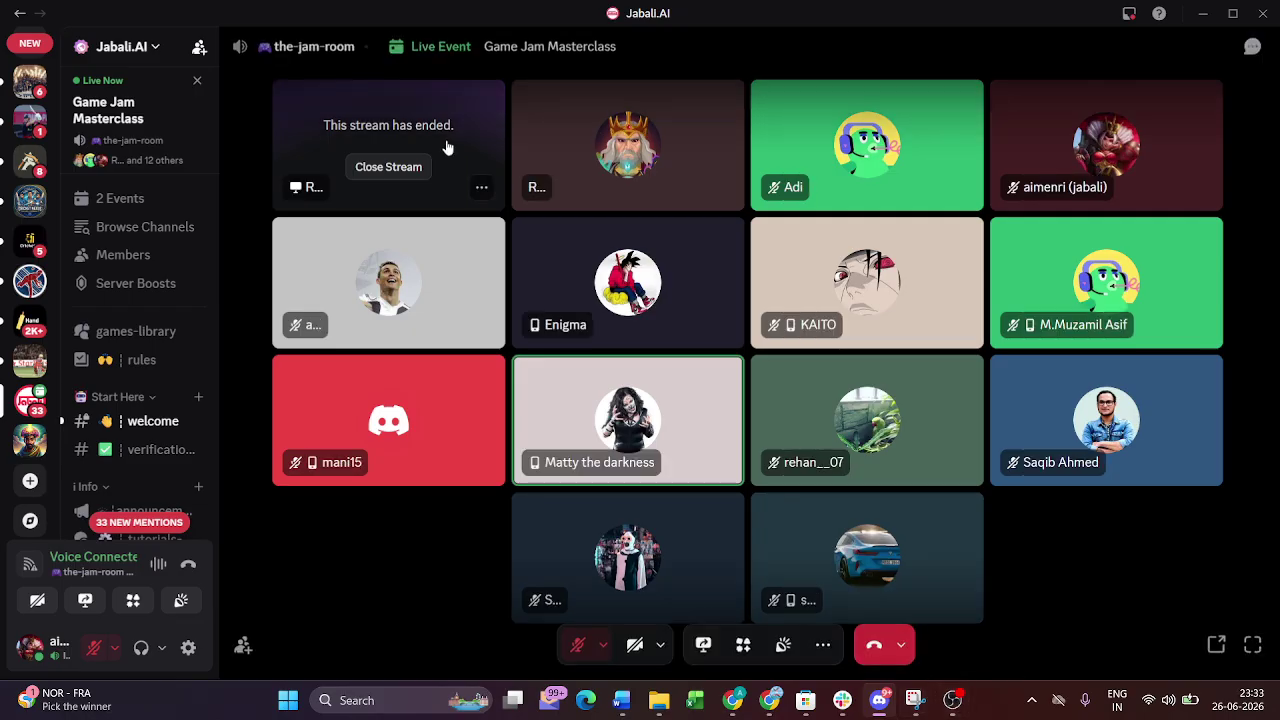
{"action": "left_click", "coordinate": [400, 166]}
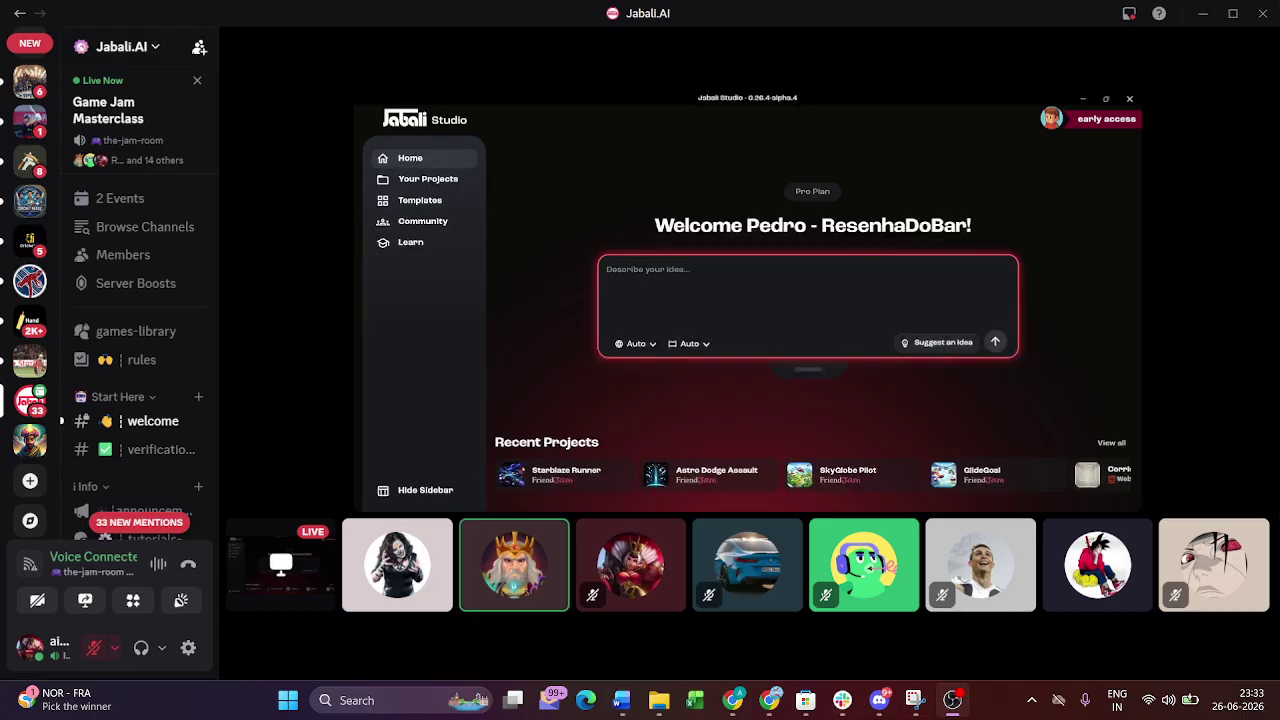
Unmute the microphone briefly to speak, mute it again, and dismiss the unusual join activity alert.
{"action": "mouse_move", "coordinate": [1148, 379]}
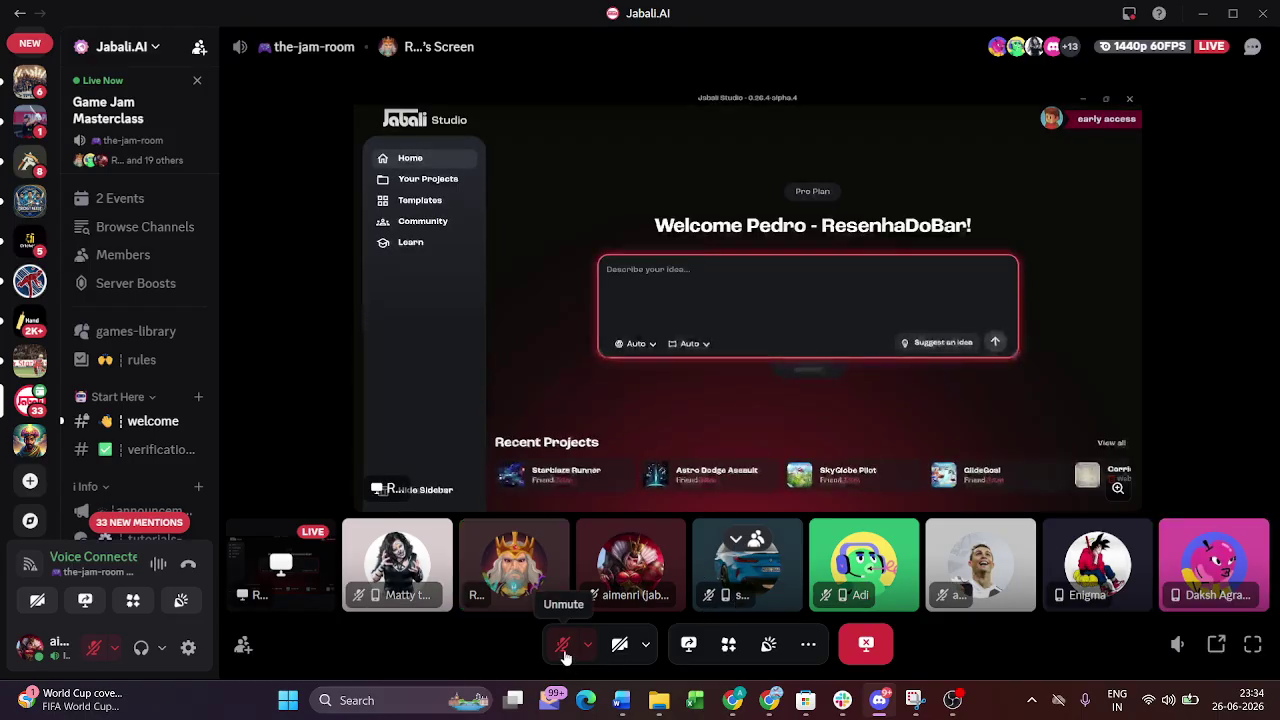
{"action": "left_click", "coordinate": [563, 645]}
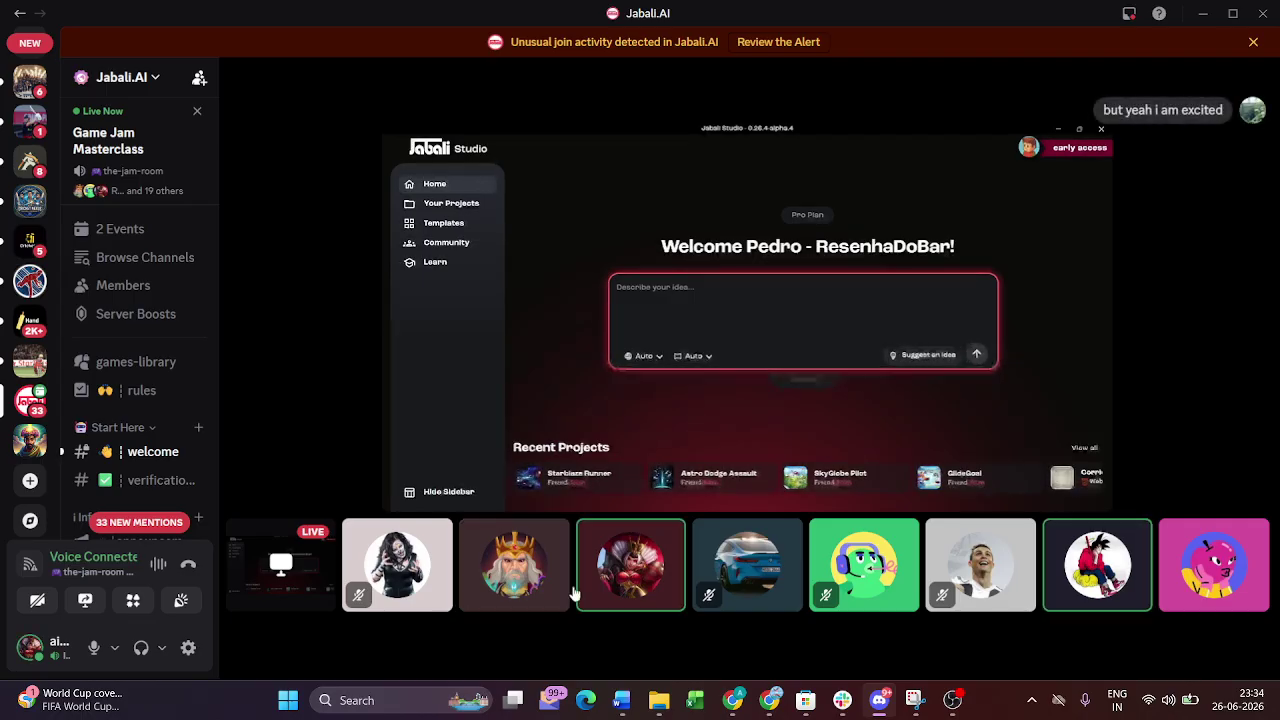
{"action": "mouse_move", "coordinate": [568, 620]}
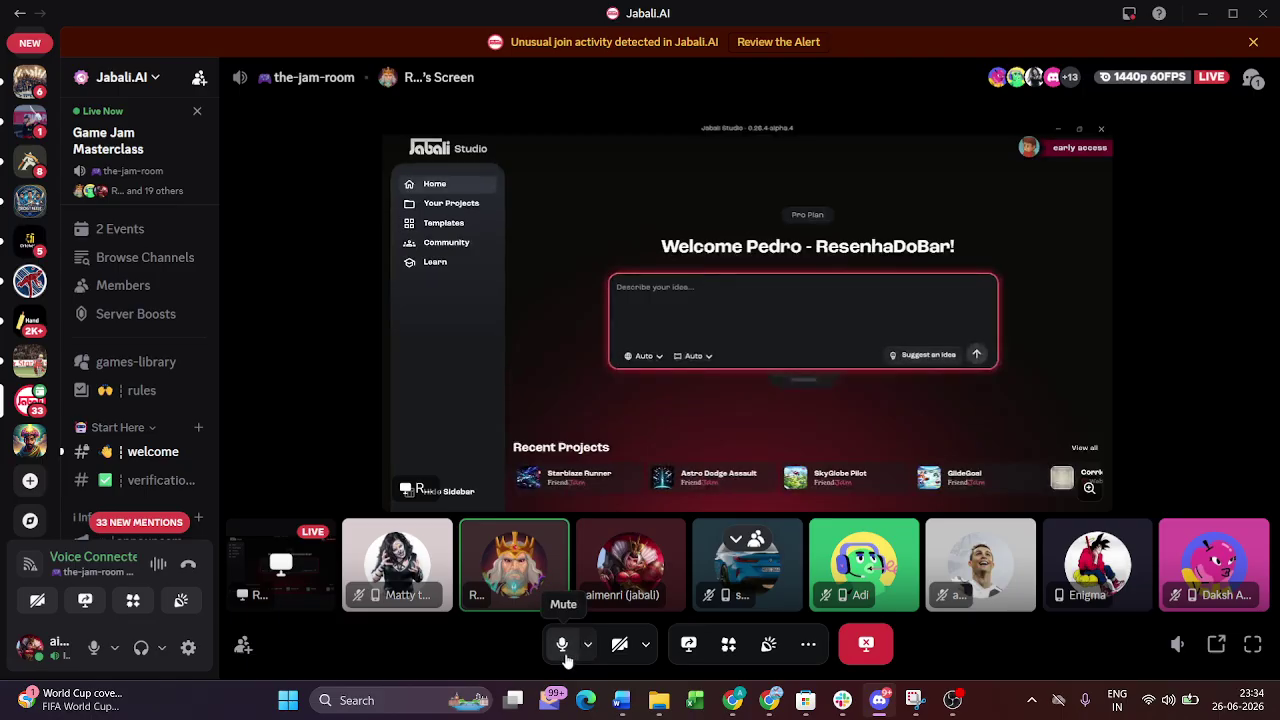
{"action": "left_click", "coordinate": [563, 650]}
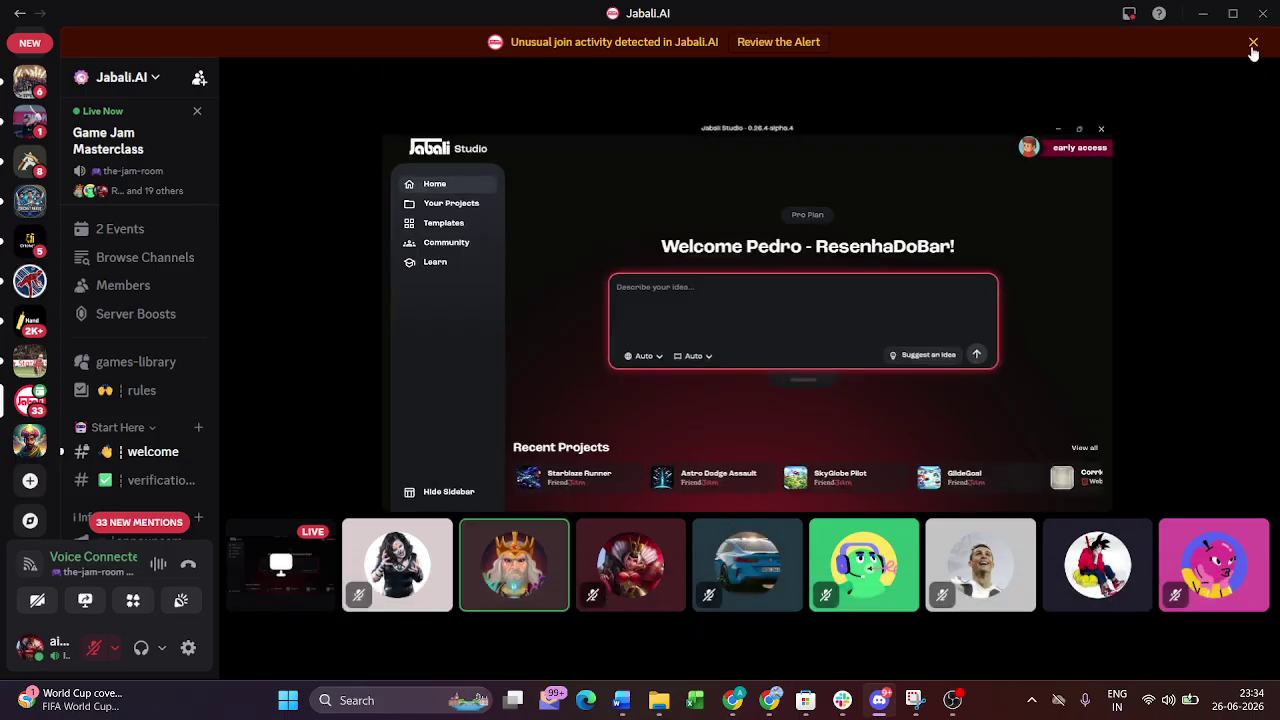
{"action": "left_click", "coordinate": [1251, 46]}
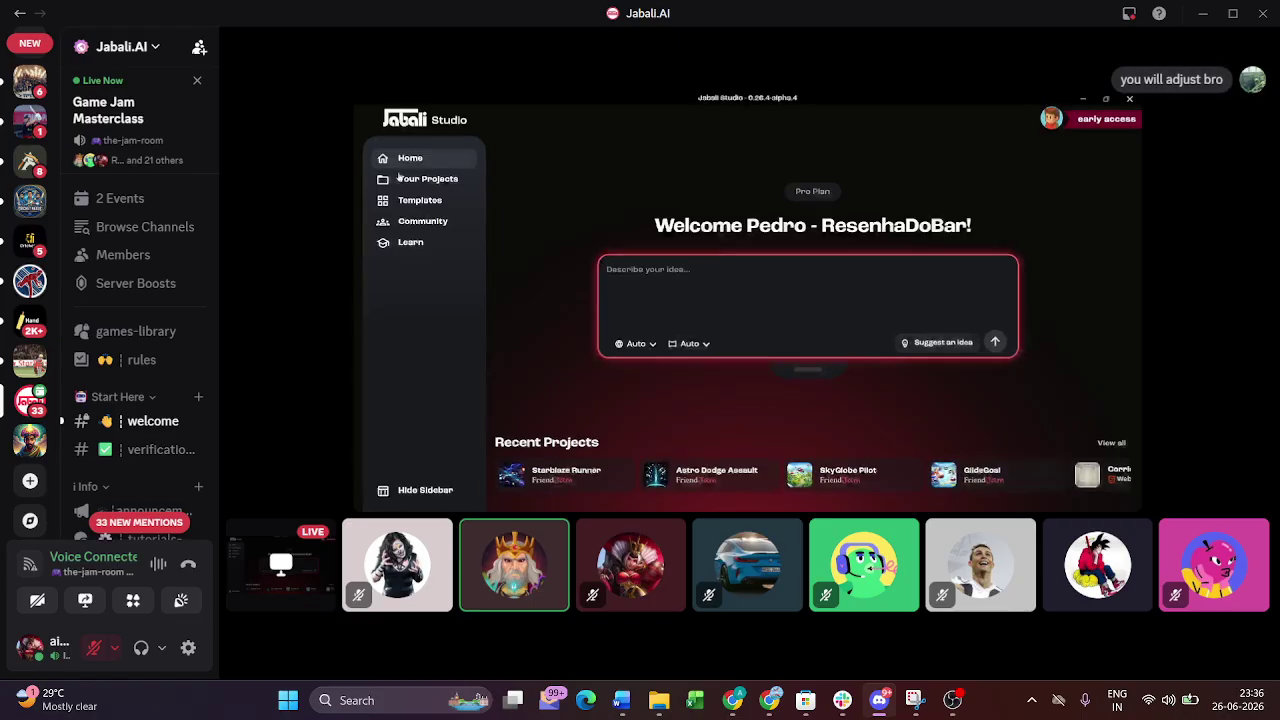
Open Your Projects in the shared Jabali Studio window.
{"action": "left_click", "coordinate": [422, 180]}
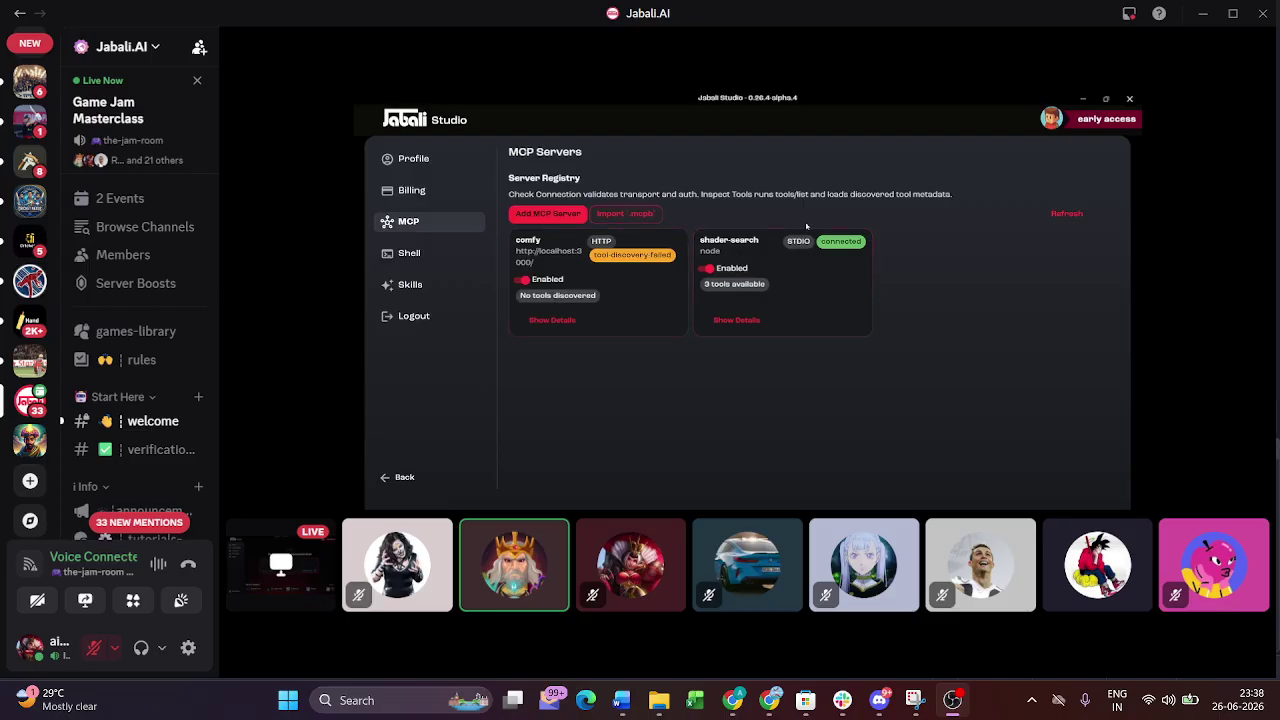
Examine the Add MCP Server form's fields with the STDIO transport selected, and cancel without saving a server.
{"action": "left_click", "coordinate": [547, 213]}
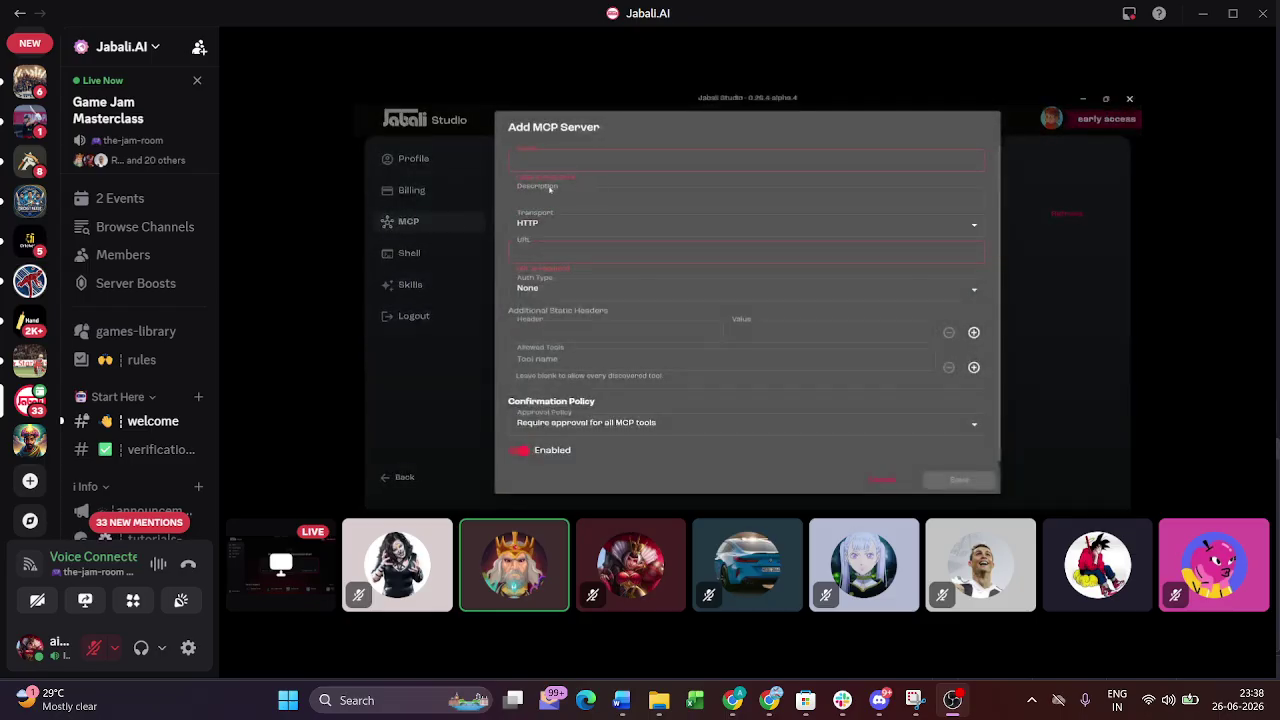
{"action": "left_click", "coordinate": [666, 152]}
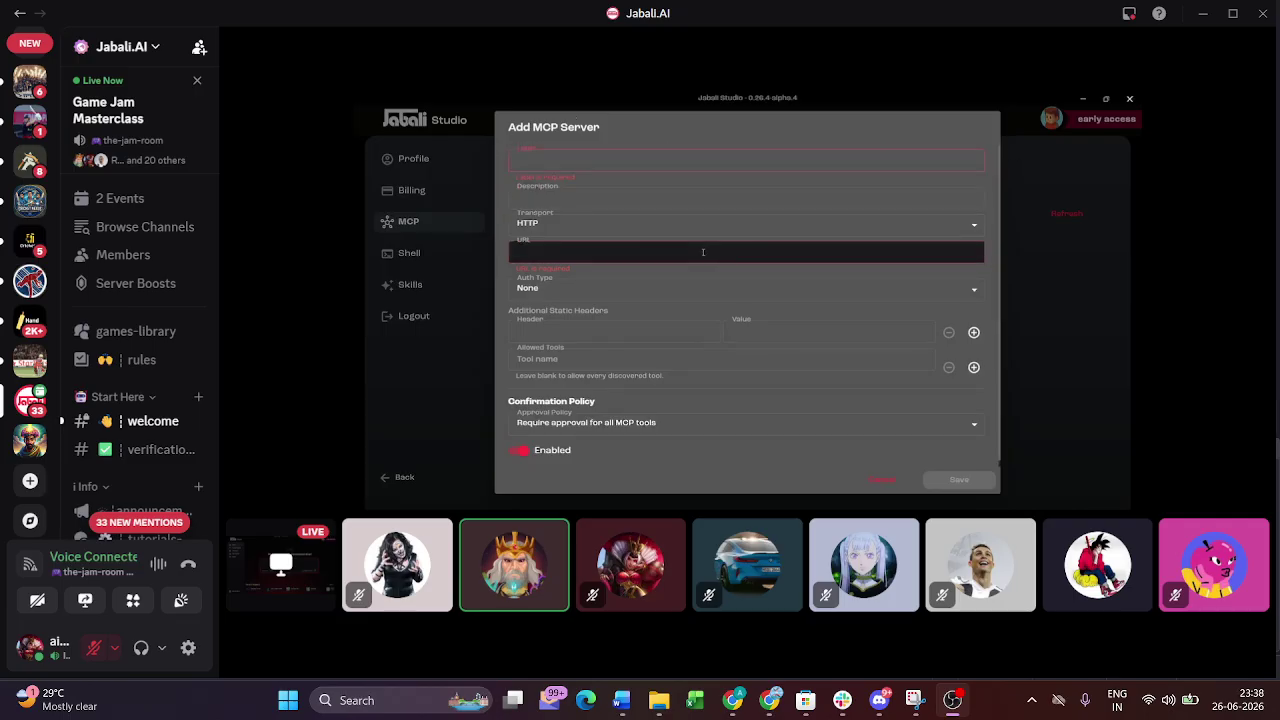
{"action": "left_click", "coordinate": [534, 223]}
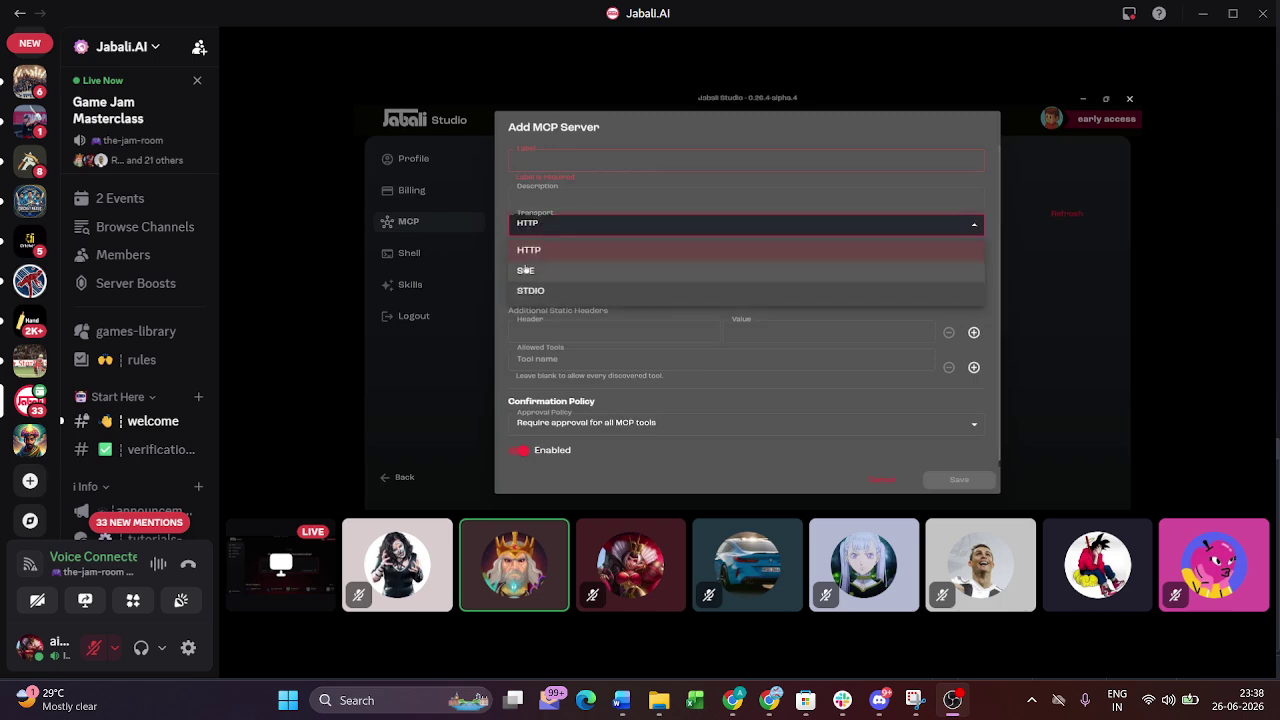
{"action": "left_click", "coordinate": [552, 292]}
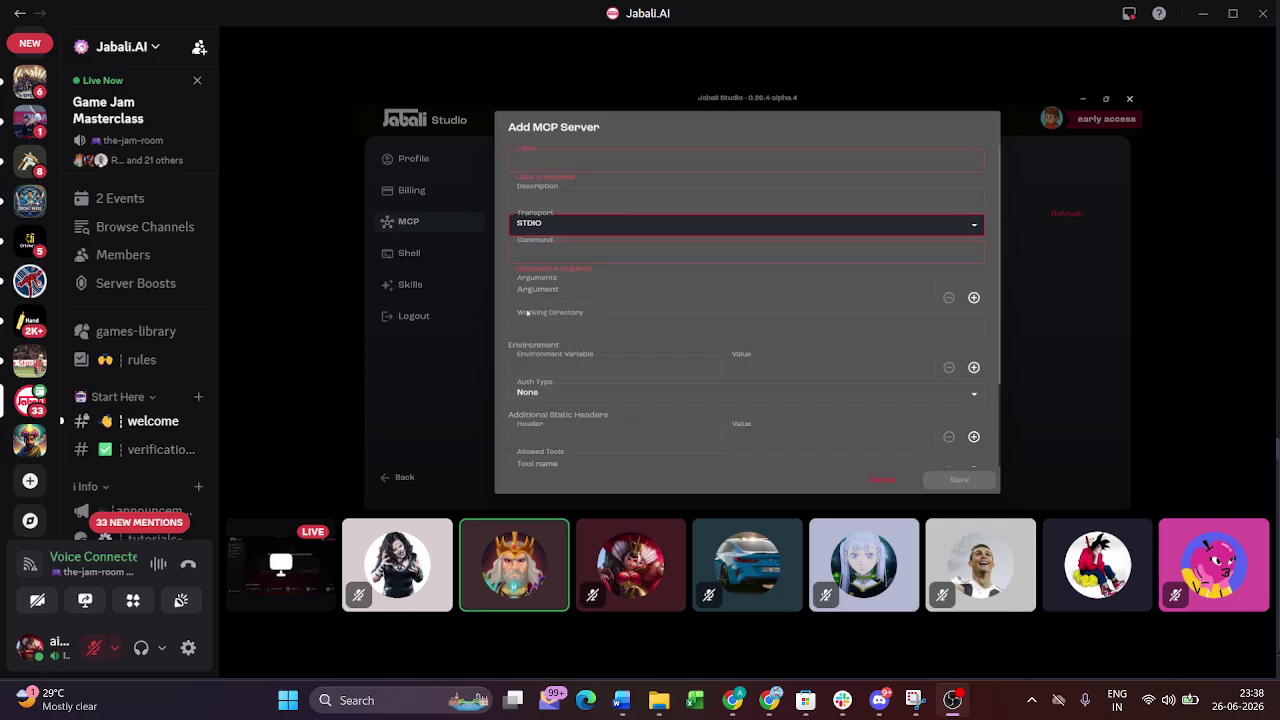
{"action": "scroll", "coordinate": [737, 340], "scroll_direction": "down", "scroll_amount": 3}
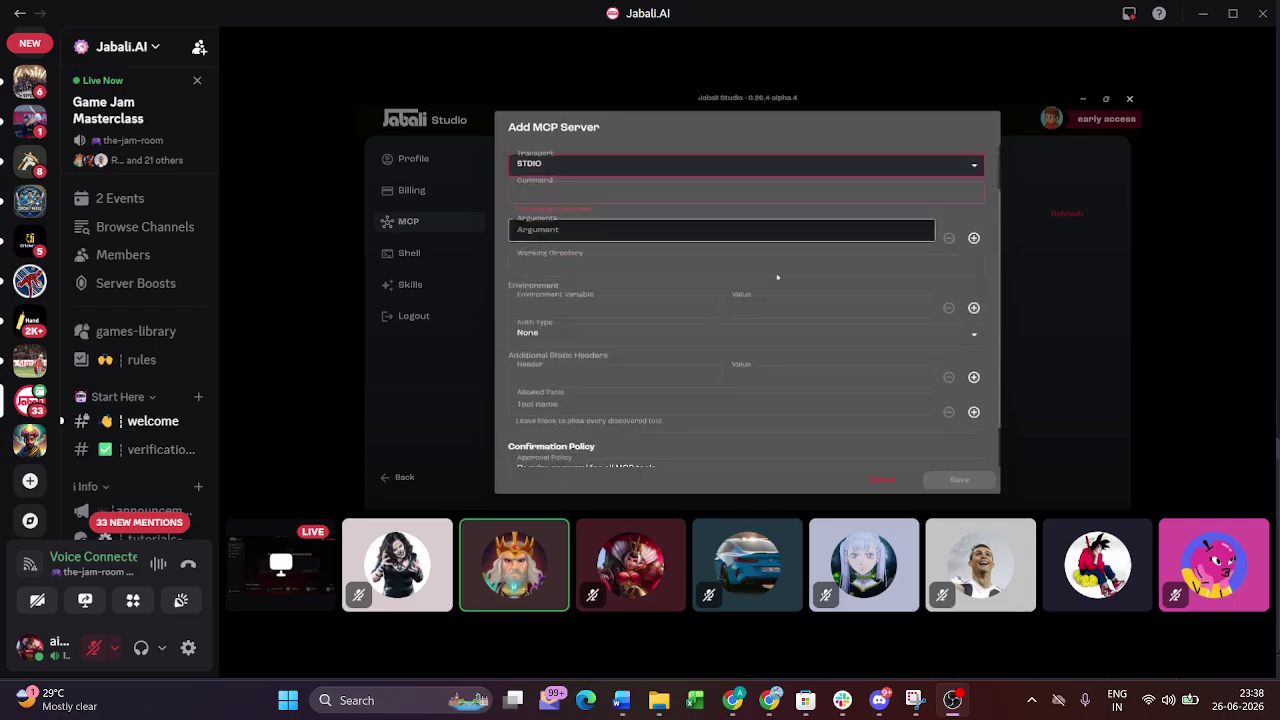
{"action": "scroll", "coordinate": [682, 265], "scroll_direction": "up", "scroll_amount": 3}
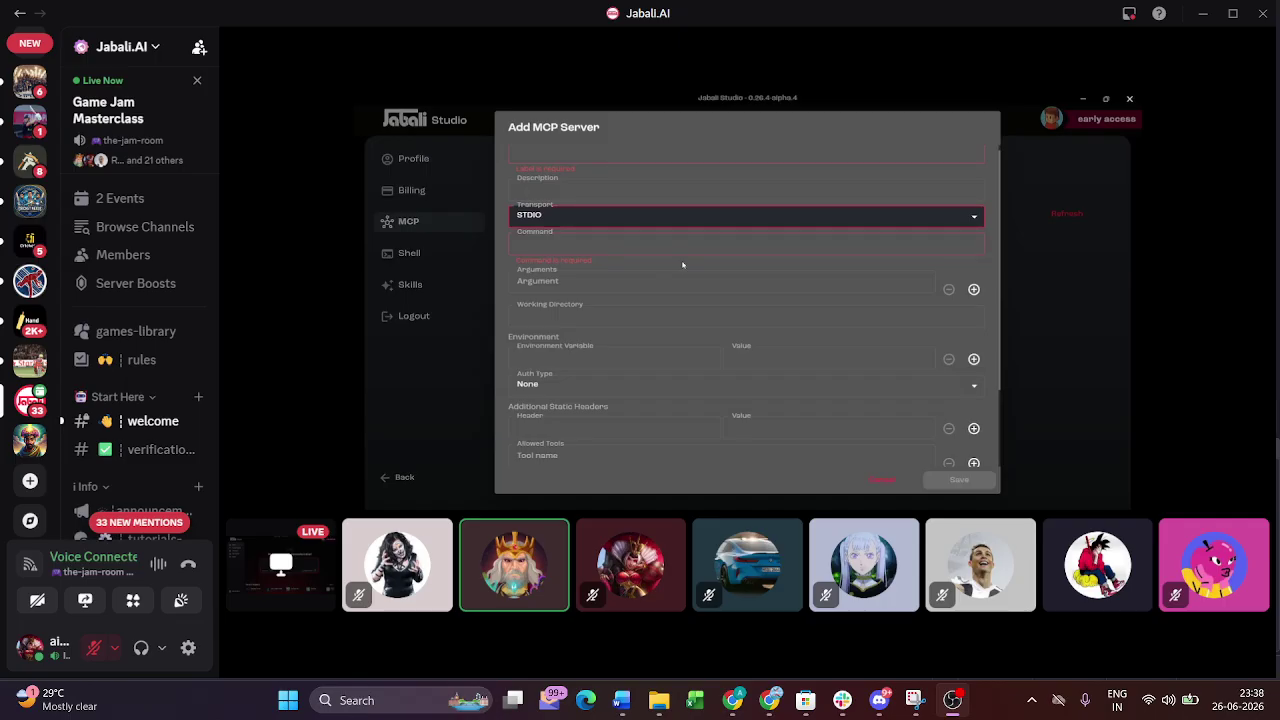
{"action": "scroll", "coordinate": [780, 285], "scroll_direction": "down", "scroll_amount": 3}
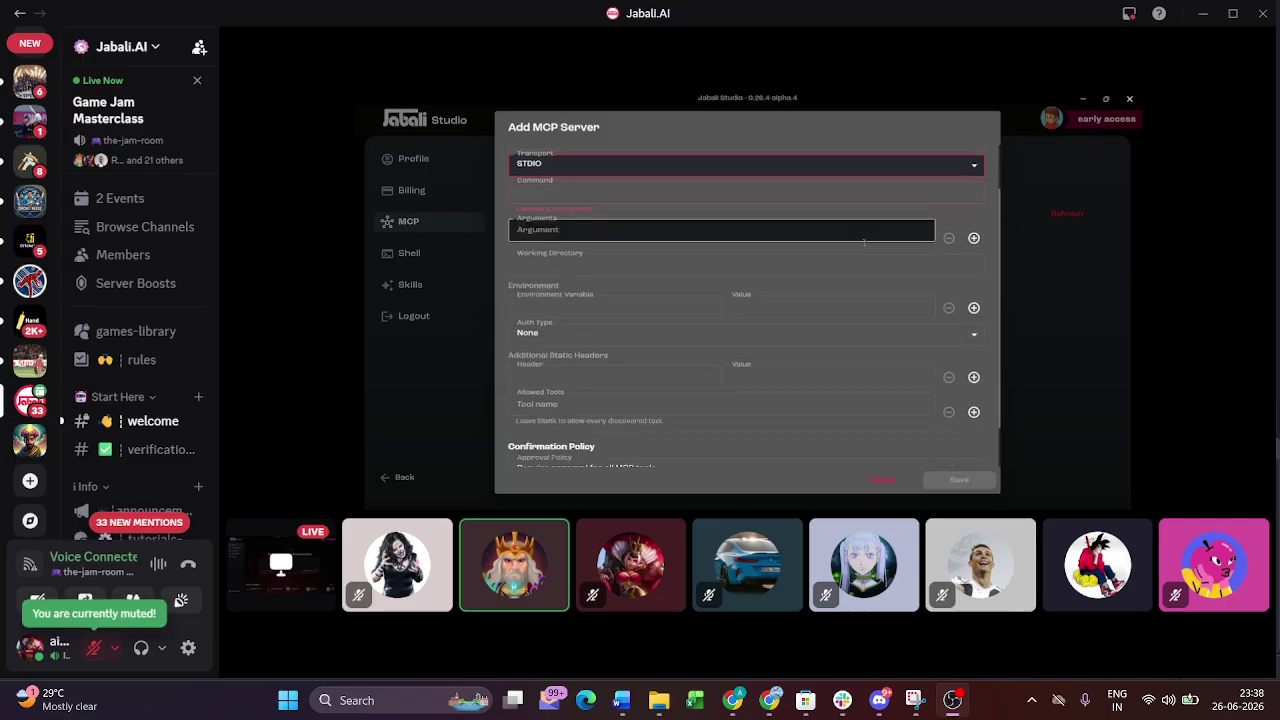
{"action": "scroll", "coordinate": [885, 300], "scroll_direction": "up", "scroll_amount": 4}
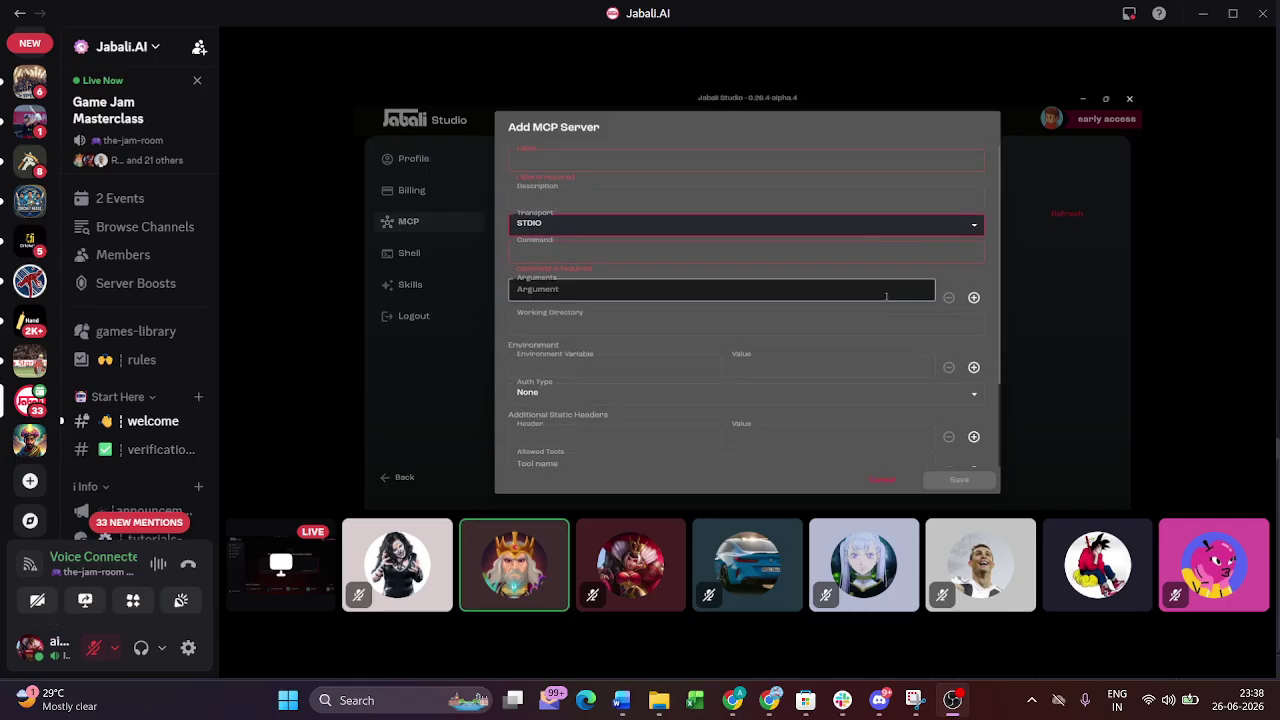
{"action": "left_click", "coordinate": [881, 480]}
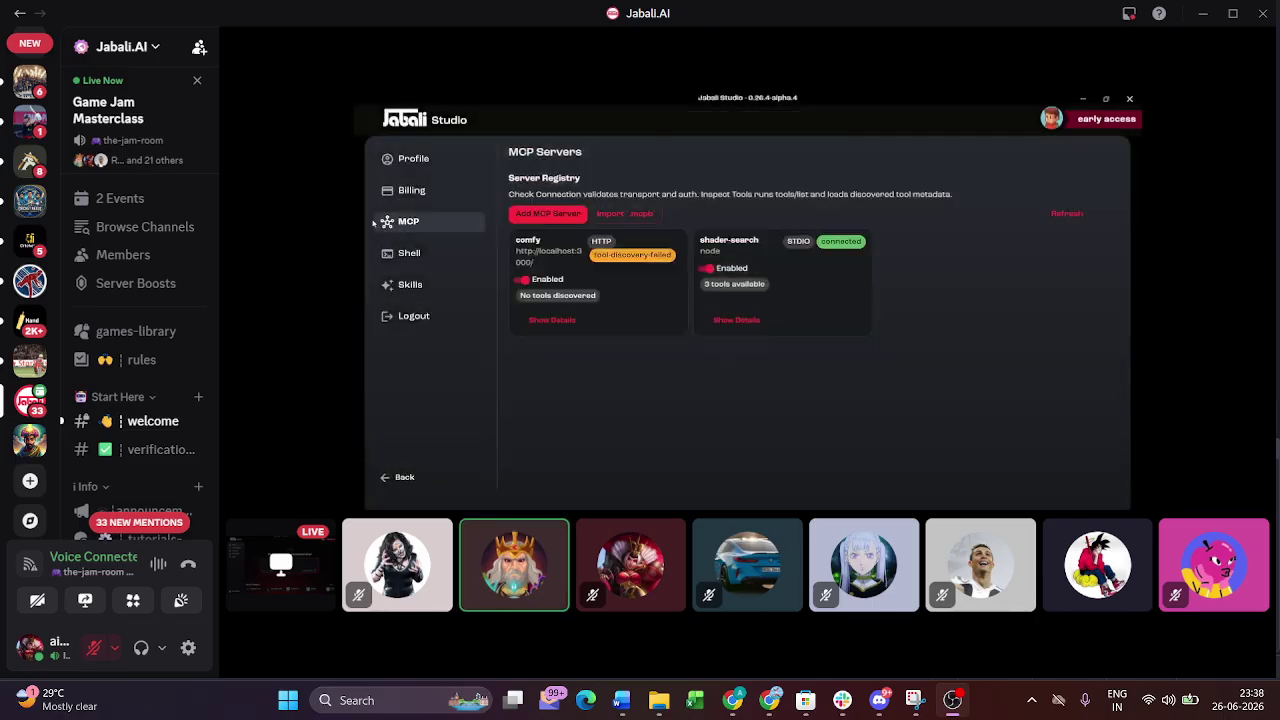
Try the Custom executable shell mode in the Shell settings, and set the mode back to Auto.
{"action": "left_click", "coordinate": [409, 253]}
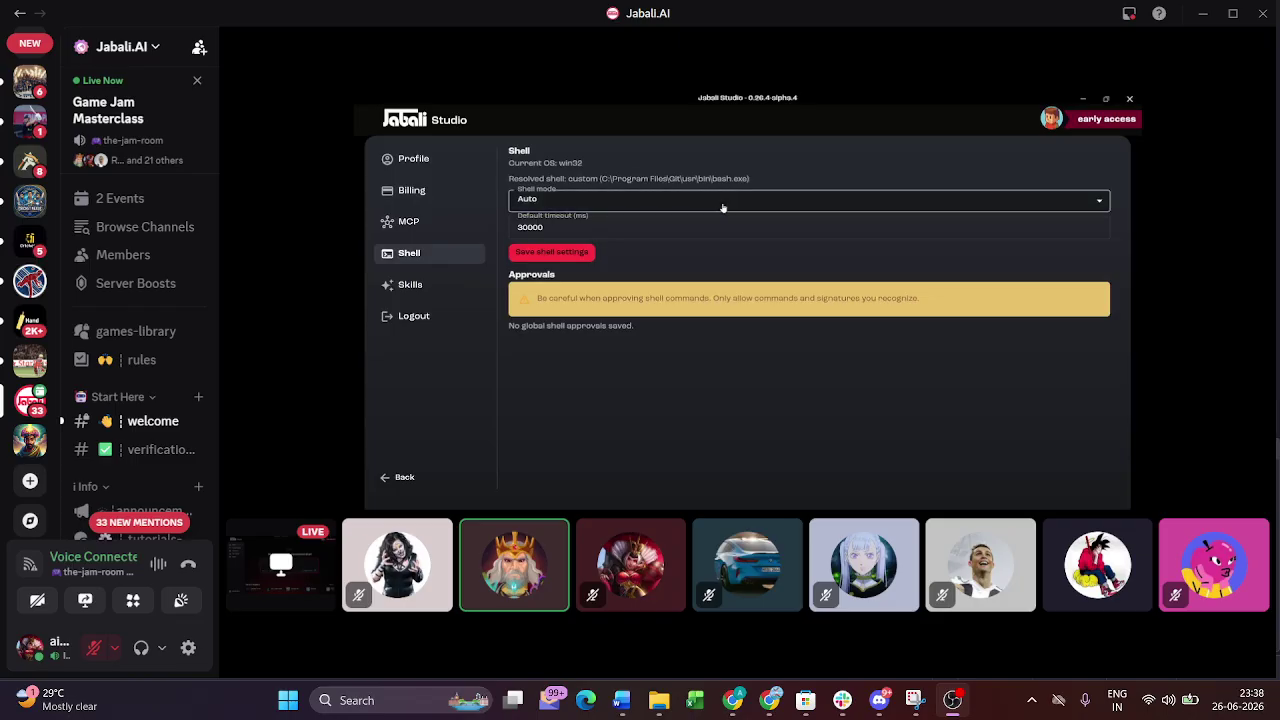
{"action": "left_click_drag", "start_coordinate": [506, 152], "coordinate": [690, 186]}
{"action": "left_click", "coordinate": [790, 160]}
{"action": "left_click", "coordinate": [532, 202]}
{"action": "left_click", "coordinate": [572, 245]}
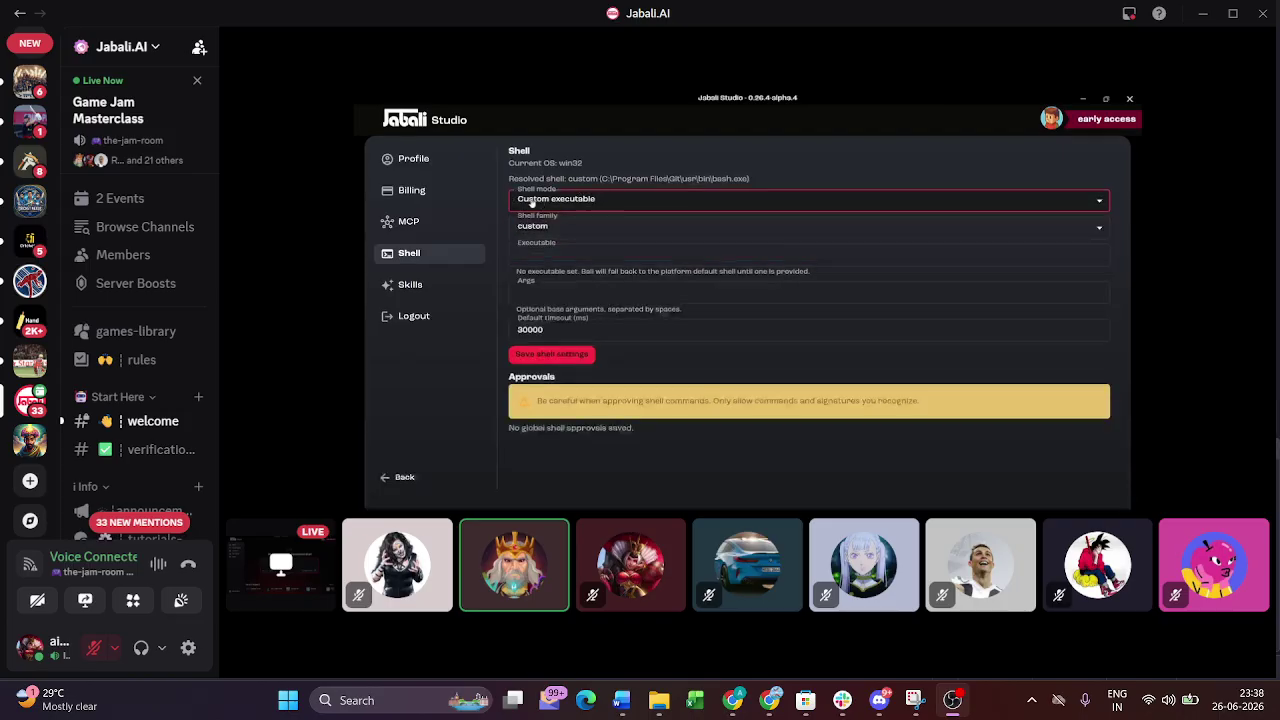
{"action": "left_click", "coordinate": [580, 200]}
{"action": "left_click", "coordinate": [562, 226]}
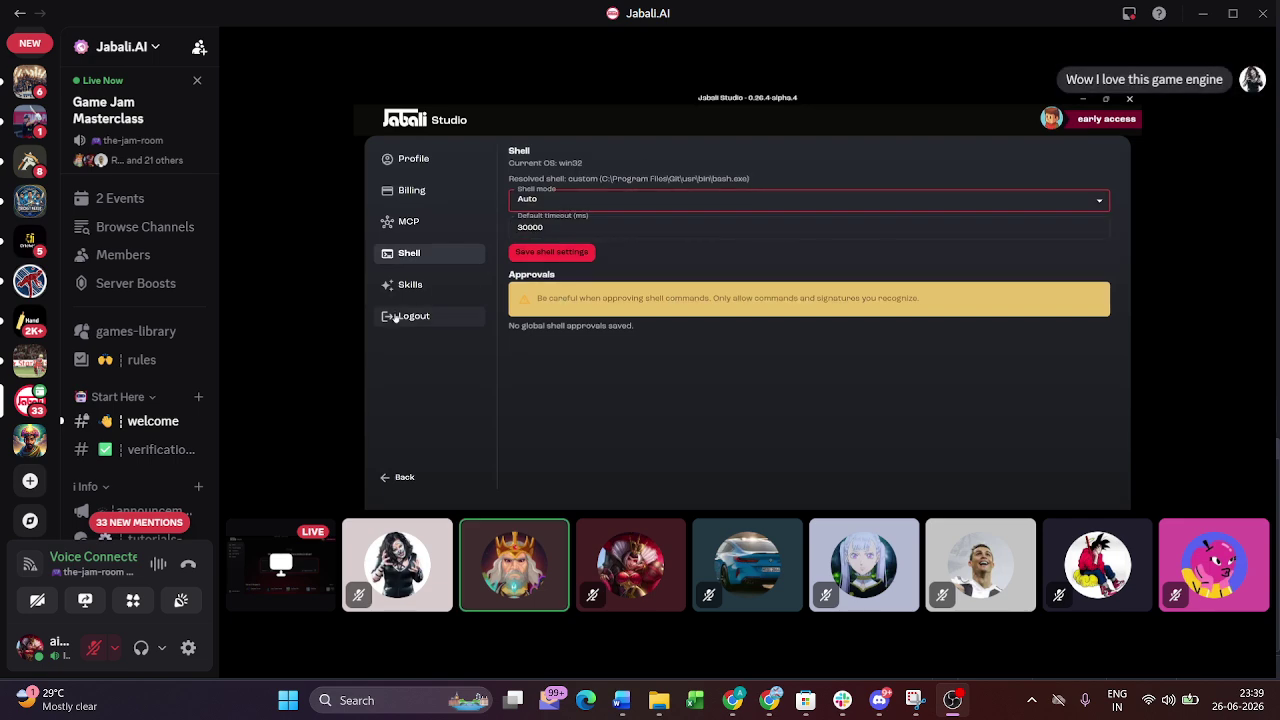
Look through the skill cards in the Skills settings.
{"action": "left_click", "coordinate": [410, 284]}
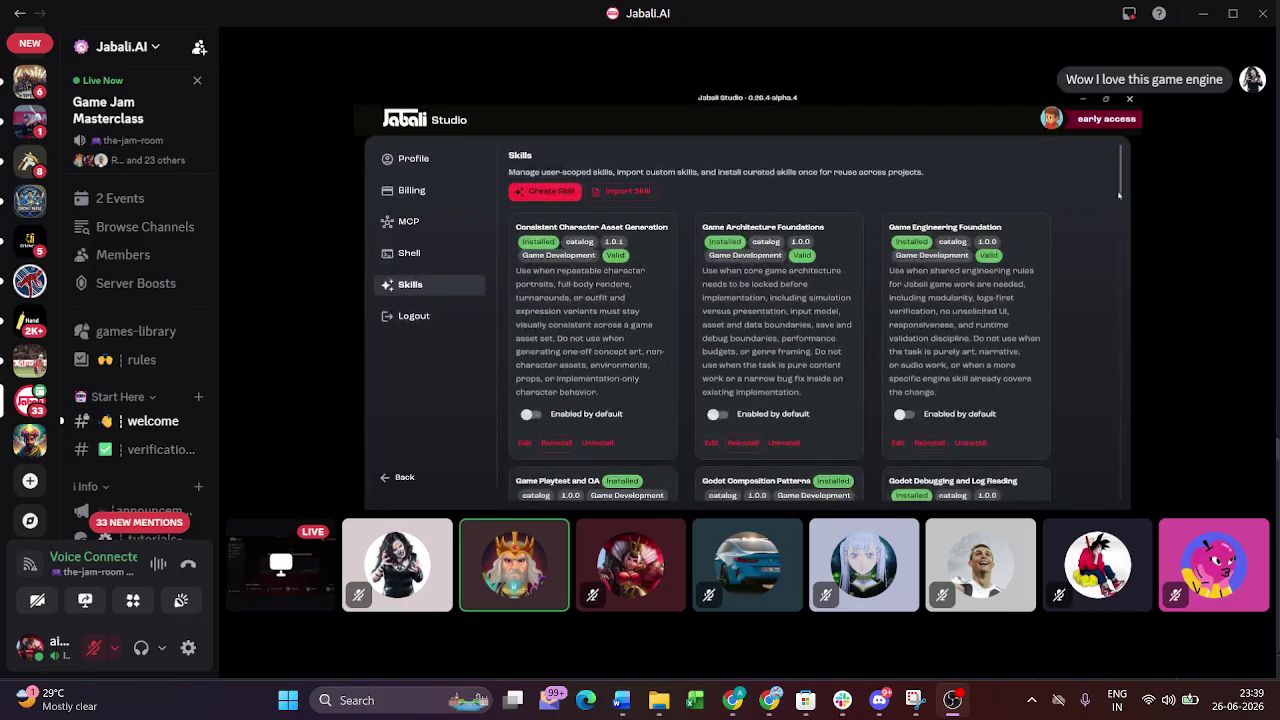
{"action": "left_click_drag", "start_coordinate": [1122, 168], "coordinate": [1123, 268]}
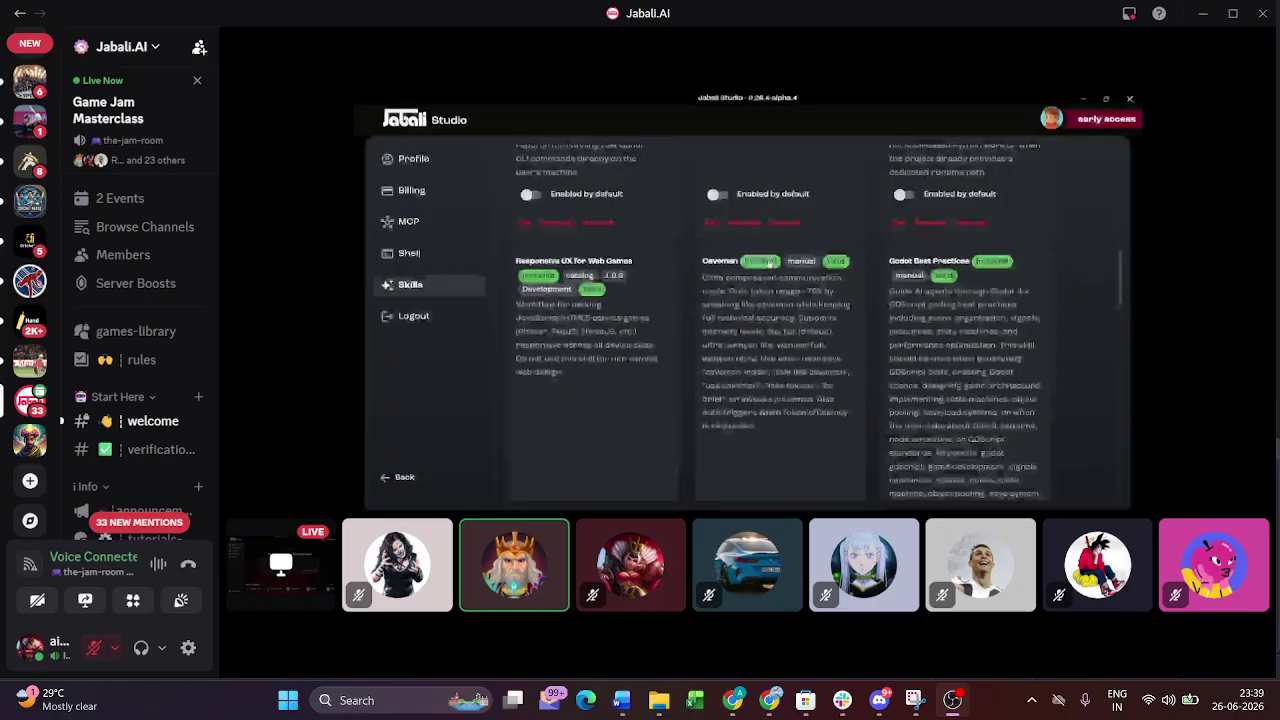
{"action": "scroll", "coordinate": [716, 343], "scroll_direction": "down", "scroll_amount": 1}
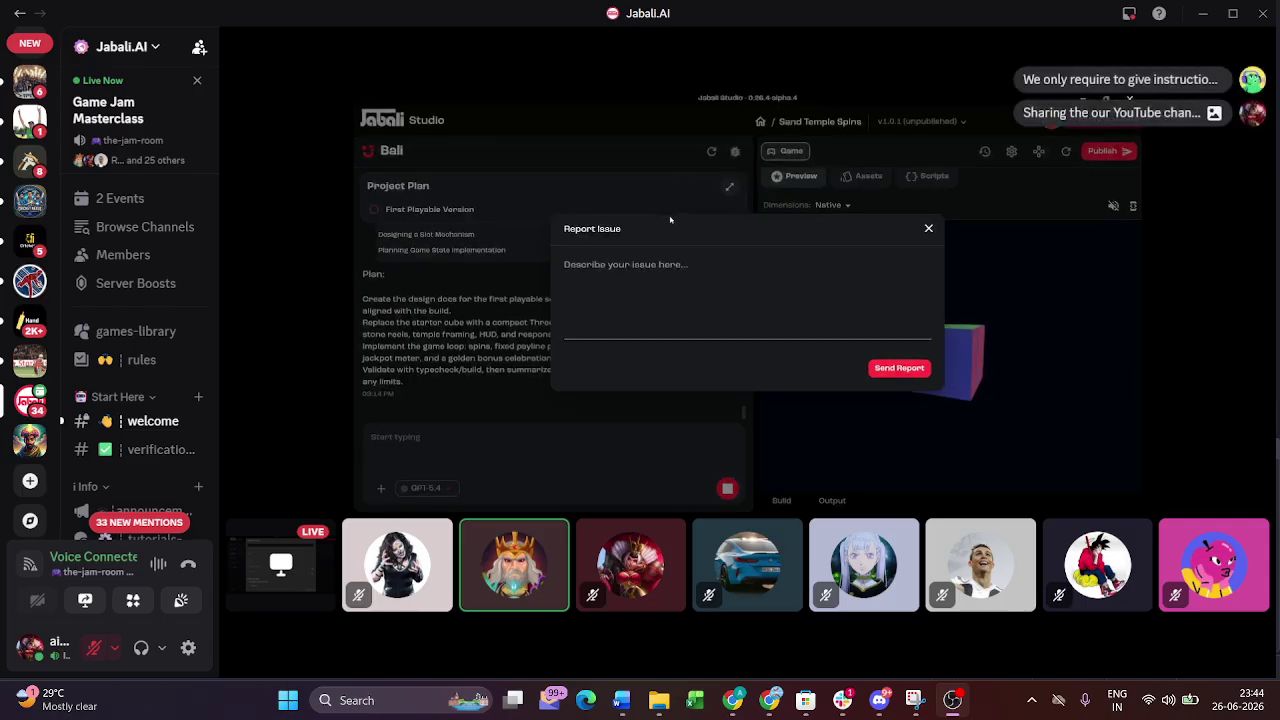
Inspect the Report Issue form's description field and the Reset Thread option of the Bali chat.
{"action": "left_click", "coordinate": [661, 271]}
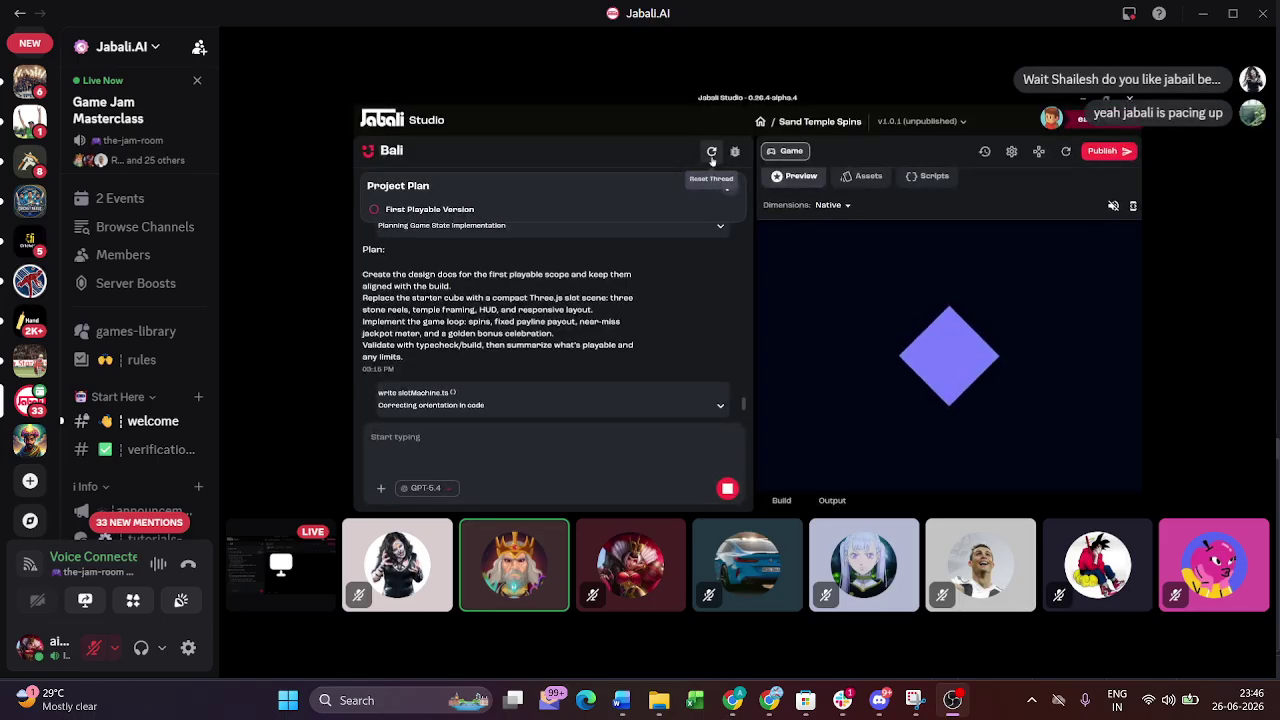
{"action": "left_click", "coordinate": [711, 155]}
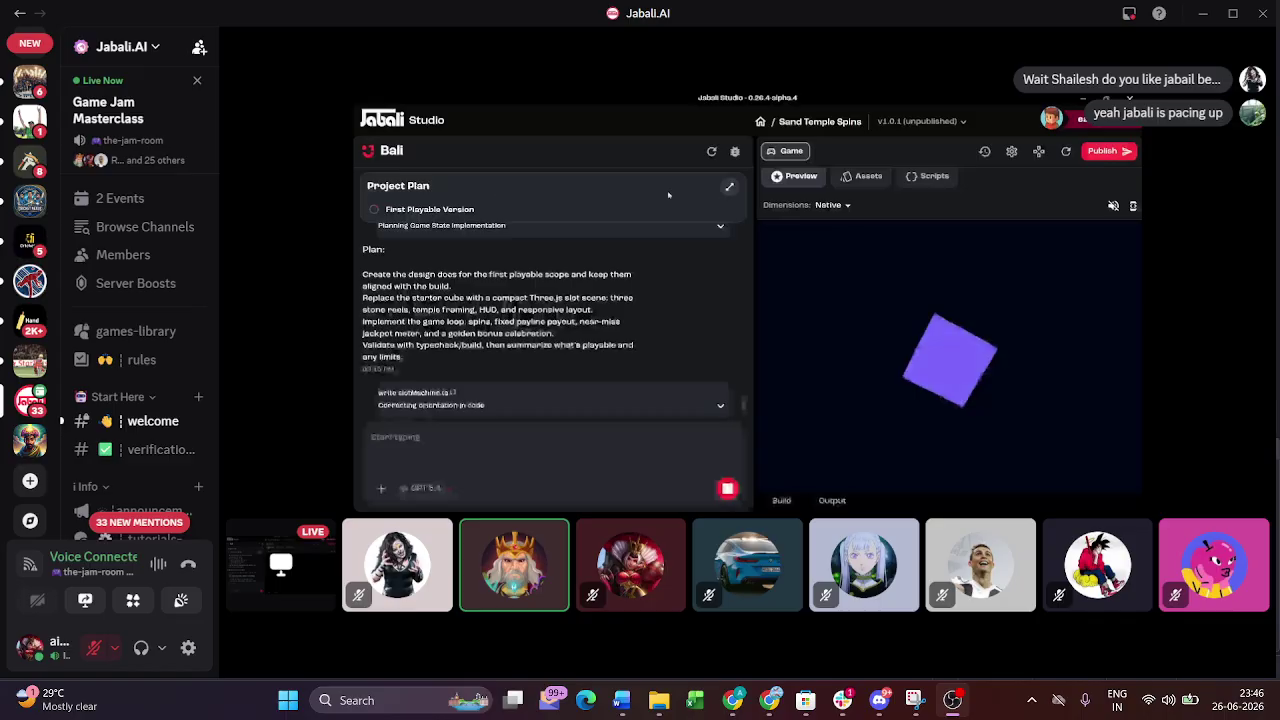
Expand the Project Plan, highlight its stages from Concept and Design to Publish First Version, and collapse it.
{"action": "mouse_move", "coordinate": [377, 258]}
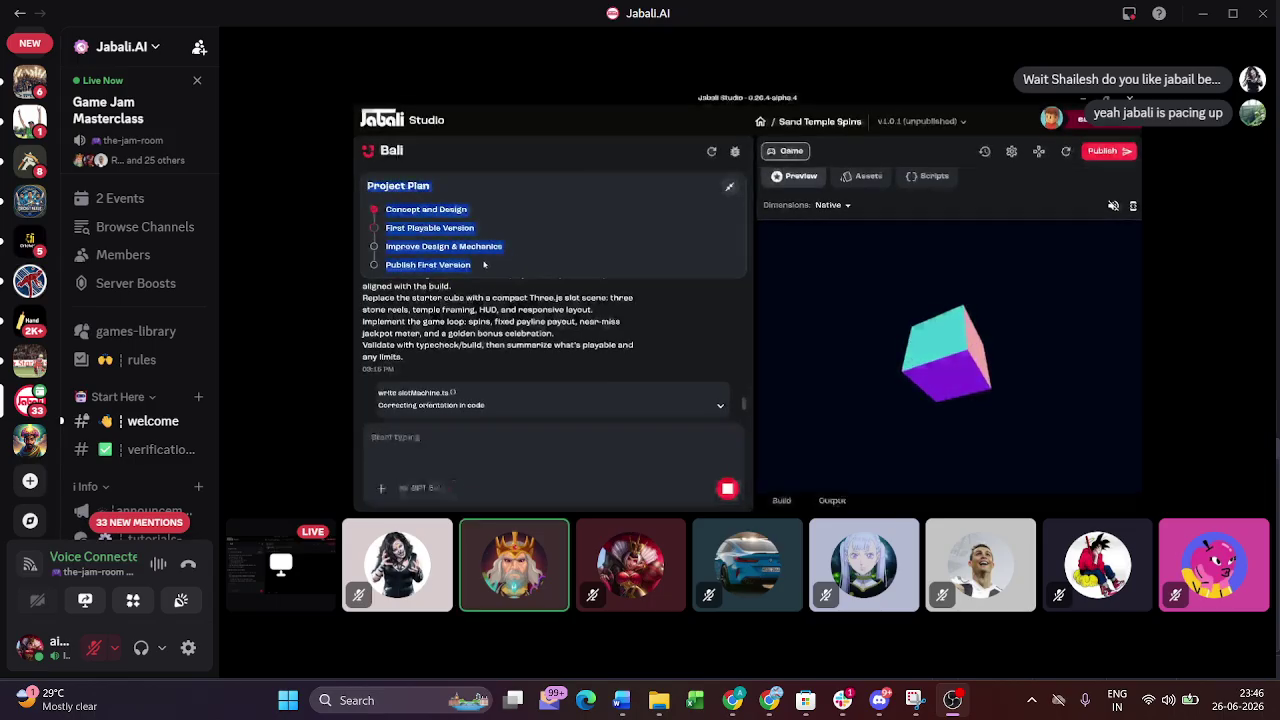
{"action": "left_click", "coordinate": [422, 197]}
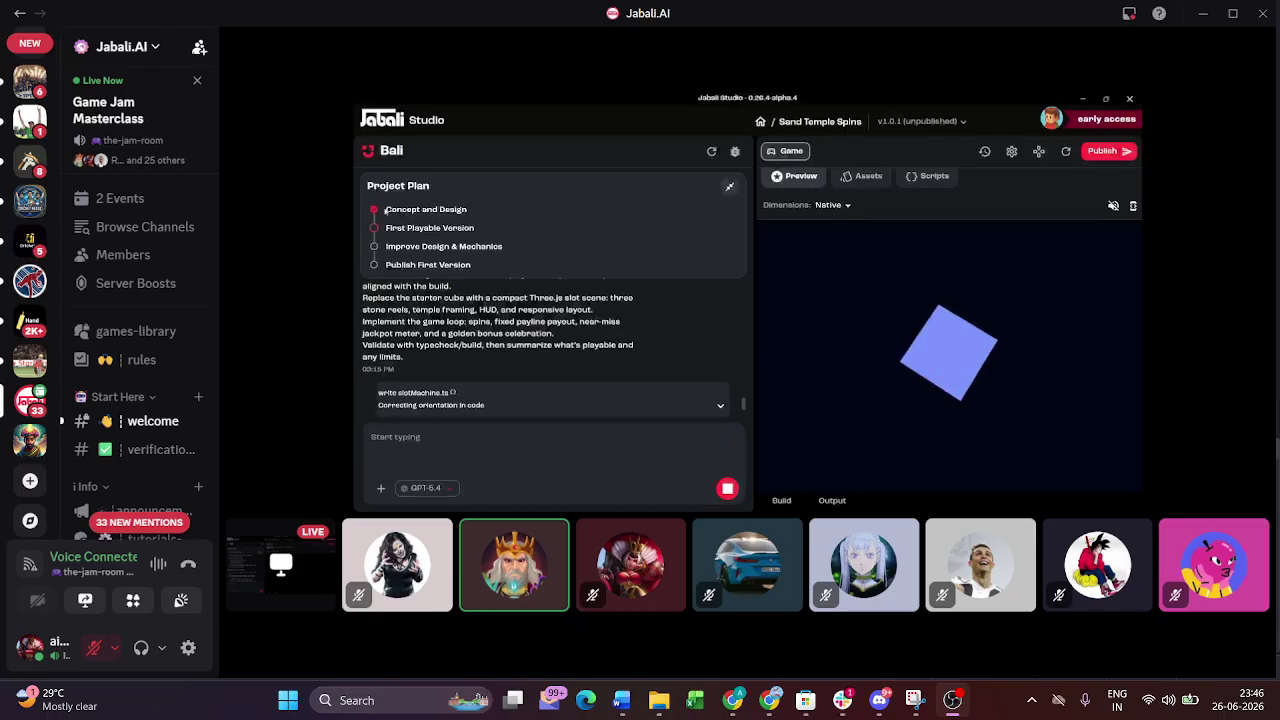
{"action": "left_click_drag", "start_coordinate": [385, 210], "coordinate": [506, 256]}
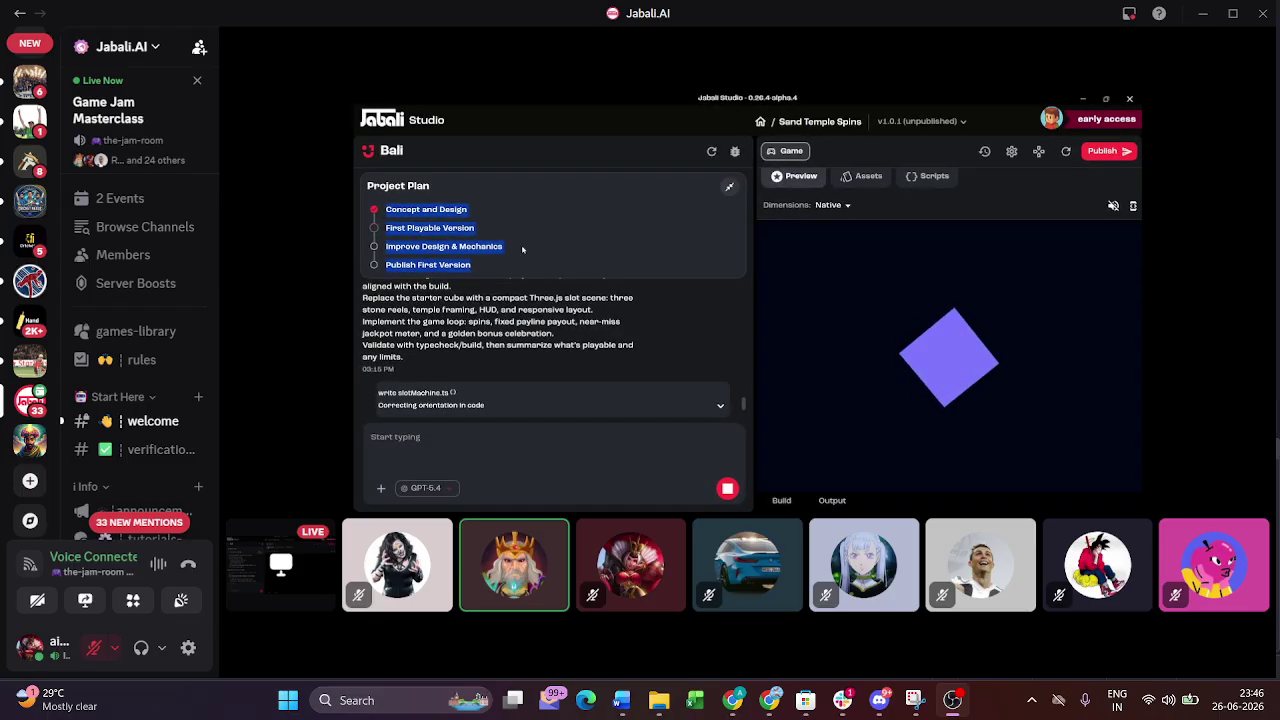
{"action": "left_click", "coordinate": [727, 190]}
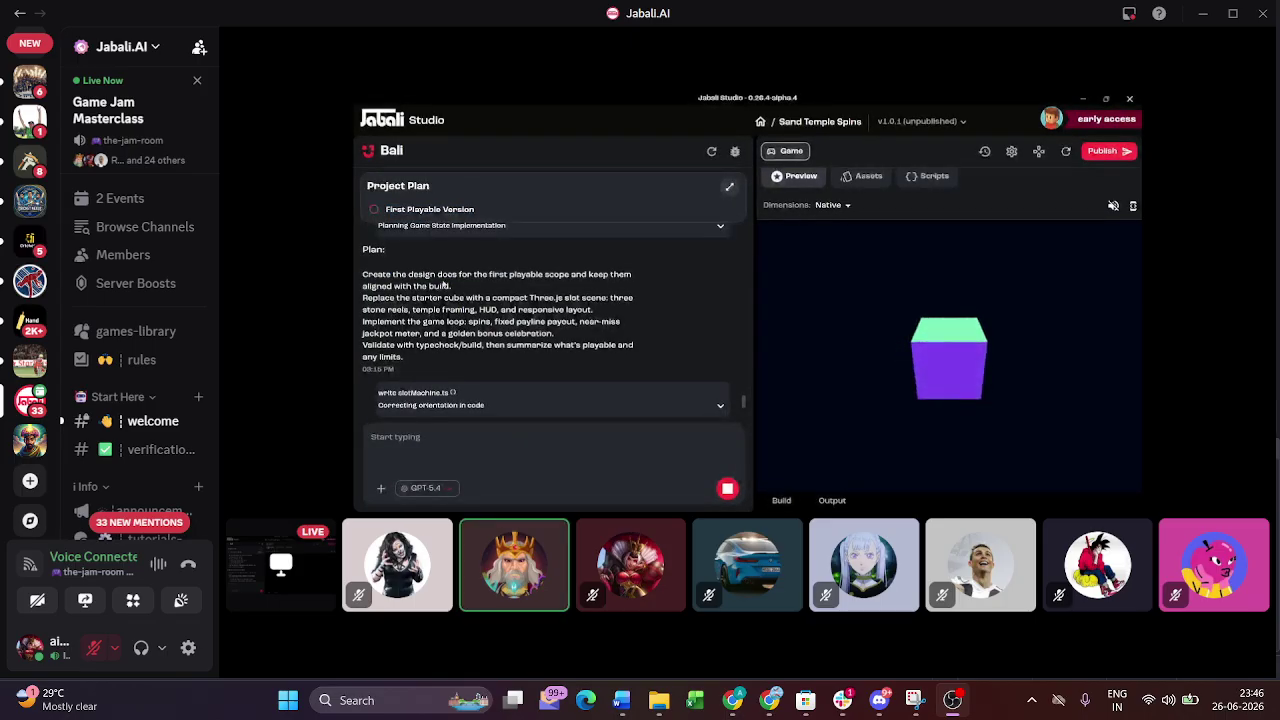
Review Bali's build log for Sand Temple Spins, expanding and collapsing the "Investigating package issues" entry.
{"action": "scroll", "coordinate": [446, 285], "scroll_direction": "up", "scroll_amount": 5}
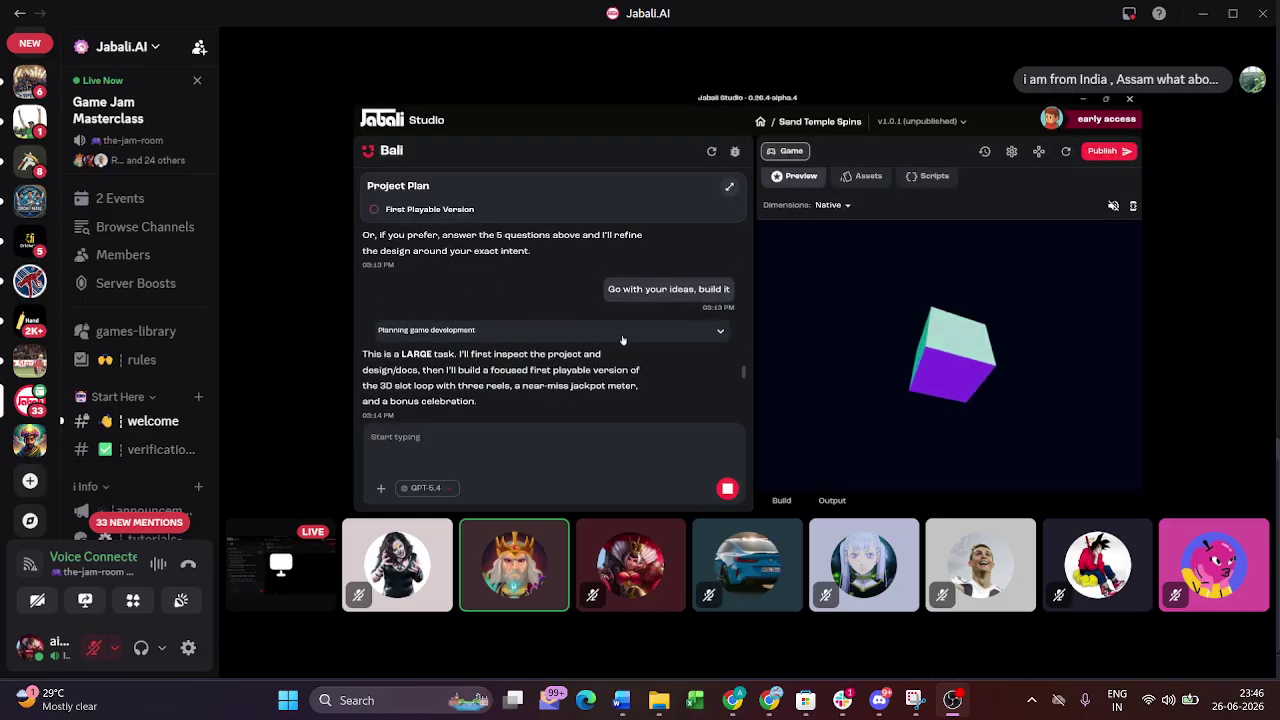
{"action": "left_click_drag", "start_coordinate": [741, 371], "coordinate": [747, 377]}
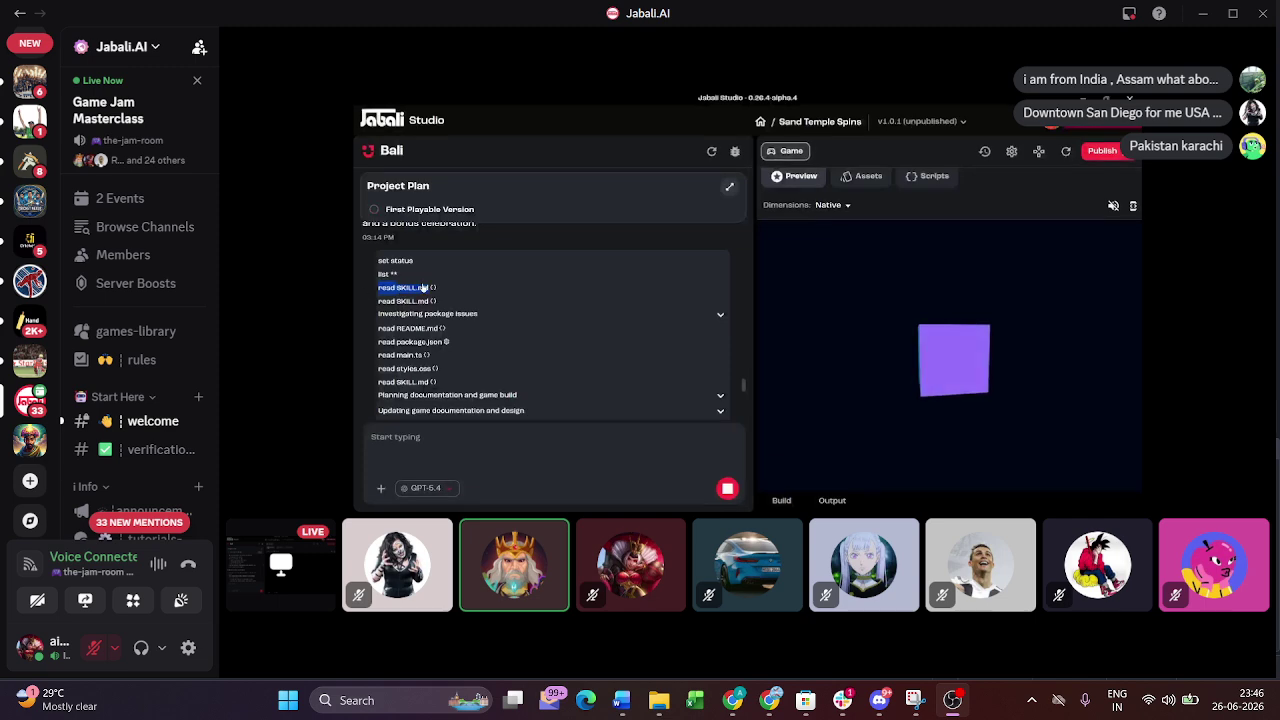
{"action": "left_click", "coordinate": [458, 318]}
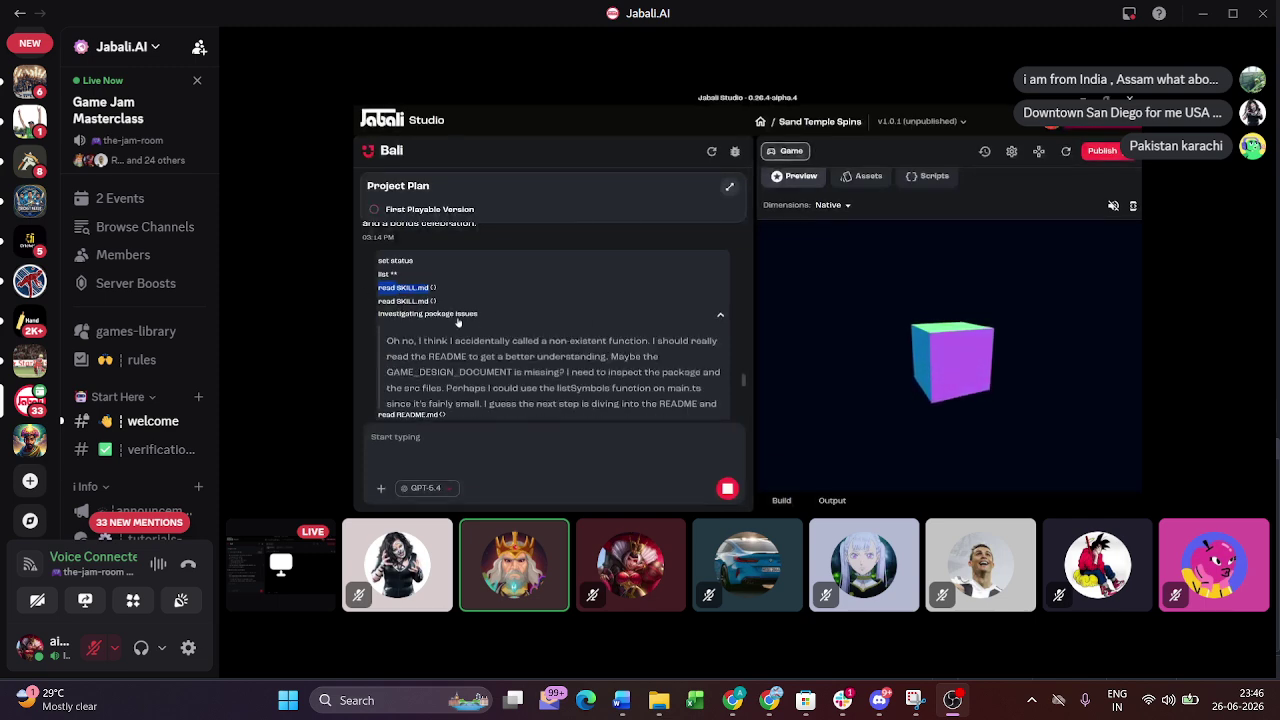
{"action": "left_click", "coordinate": [535, 315]}
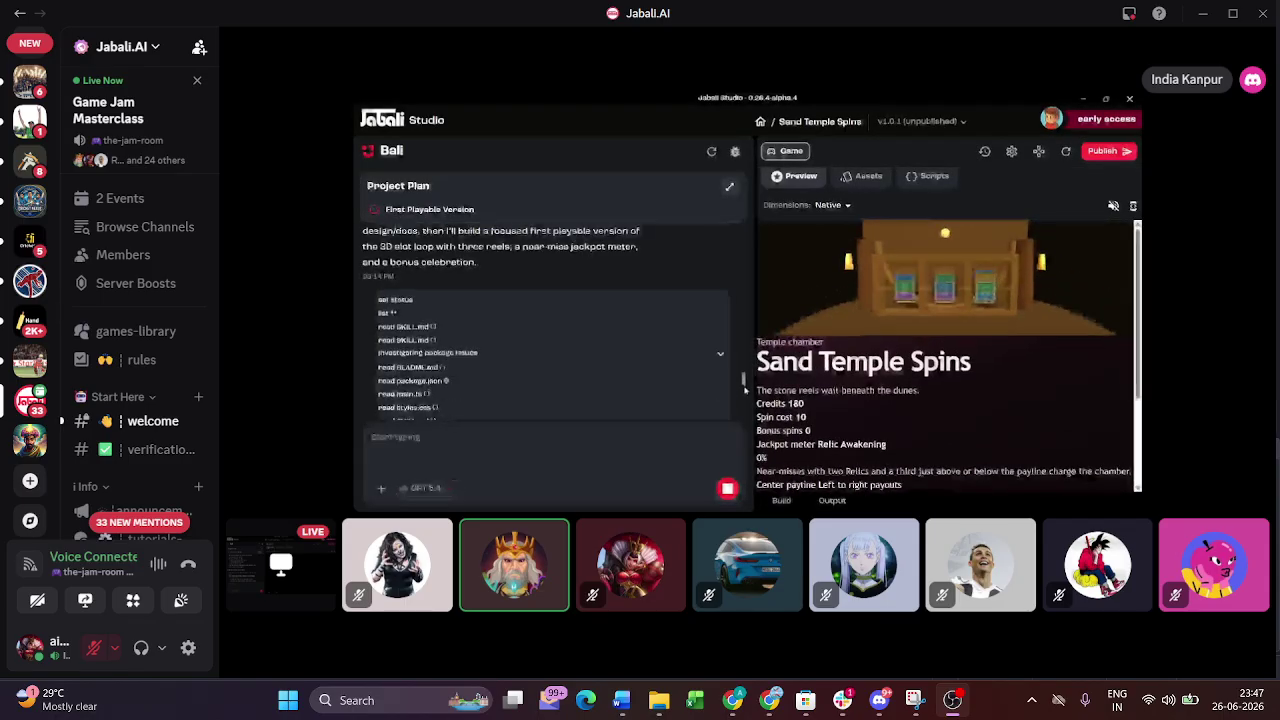
{"action": "left_click_drag", "start_coordinate": [748, 393], "coordinate": [750, 421]}
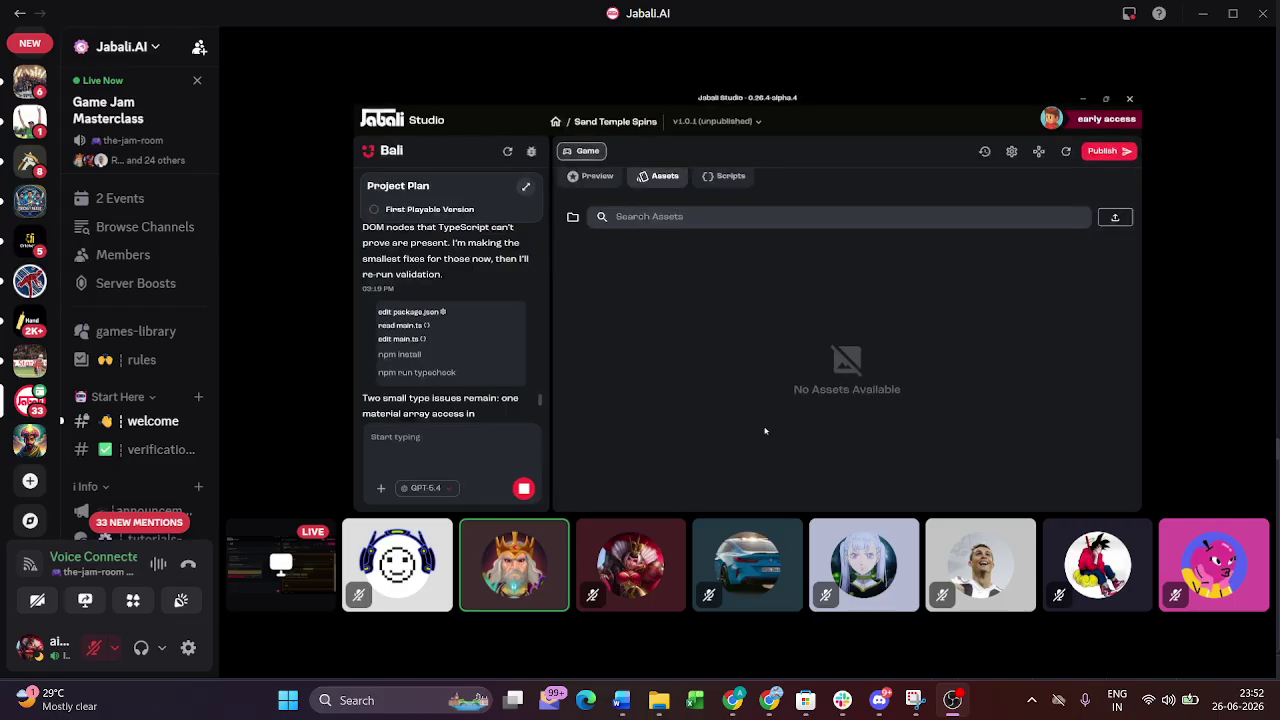
Check the Upload Files dialog for the project's assets, close it without uploading, and switch to the project's scripts.
{"action": "left_click", "coordinate": [1117, 217]}
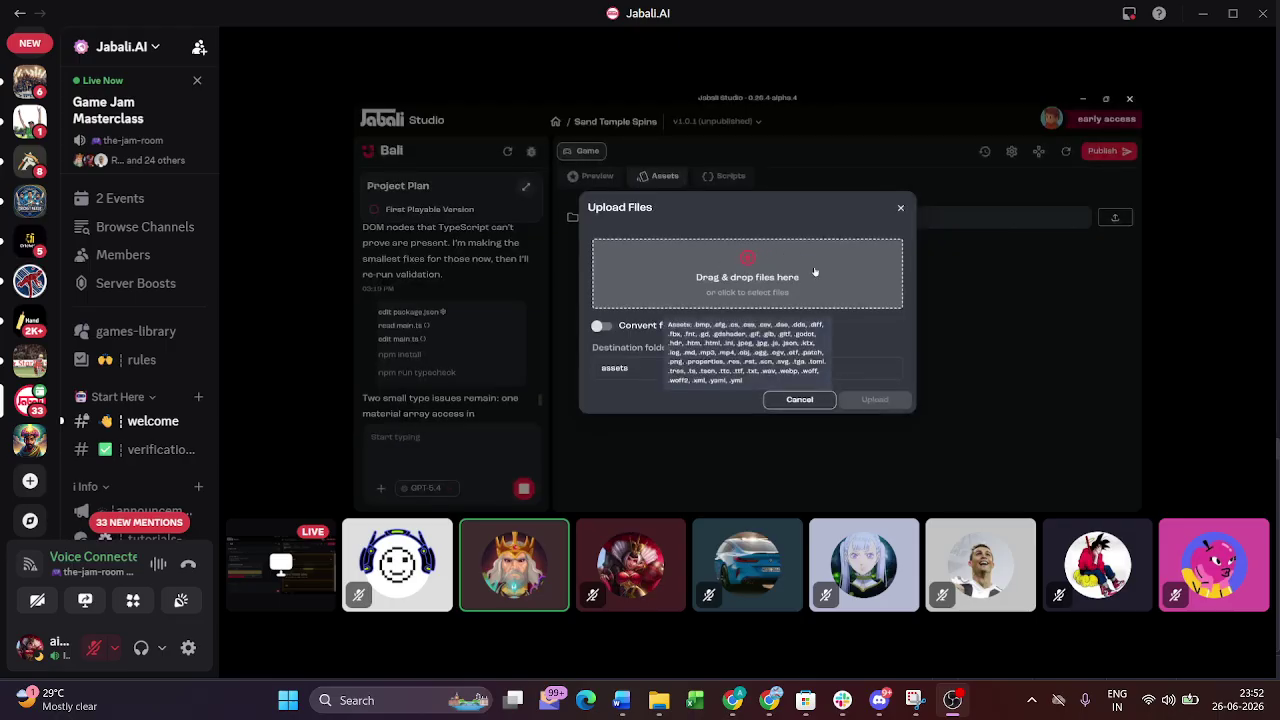
{"action": "left_click", "coordinate": [901, 206]}
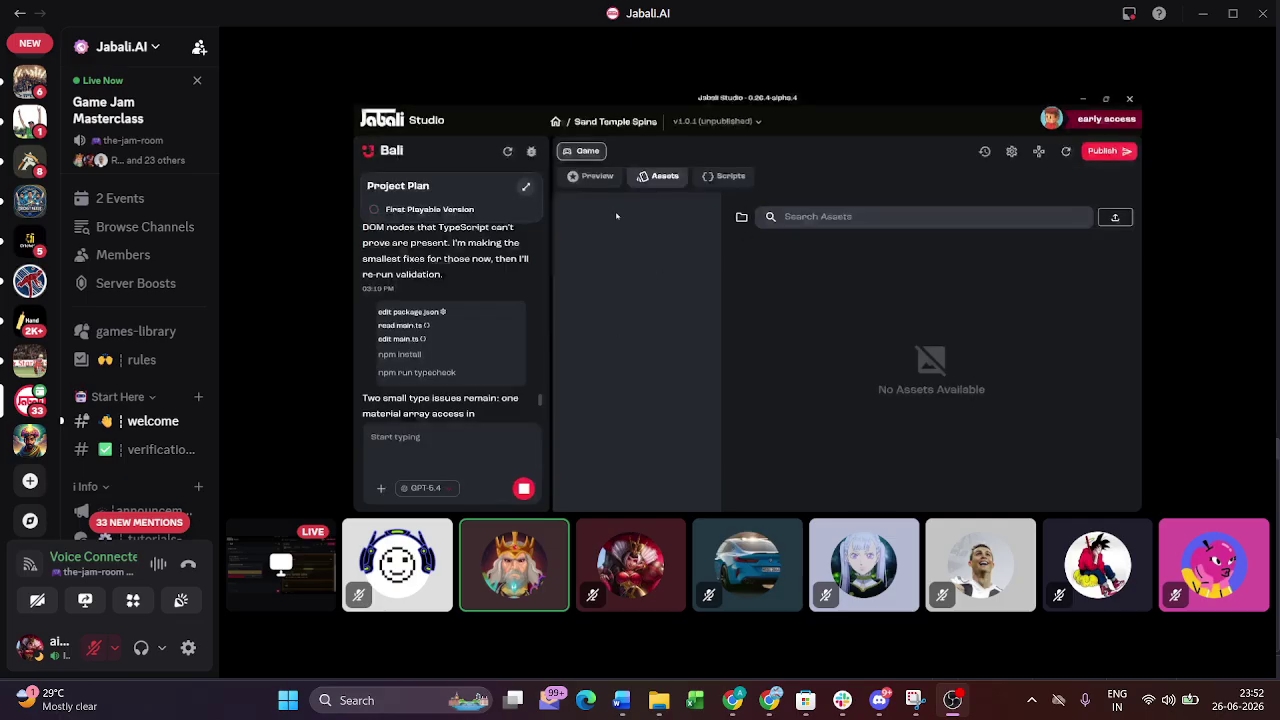
{"action": "left_click", "coordinate": [724, 177]}
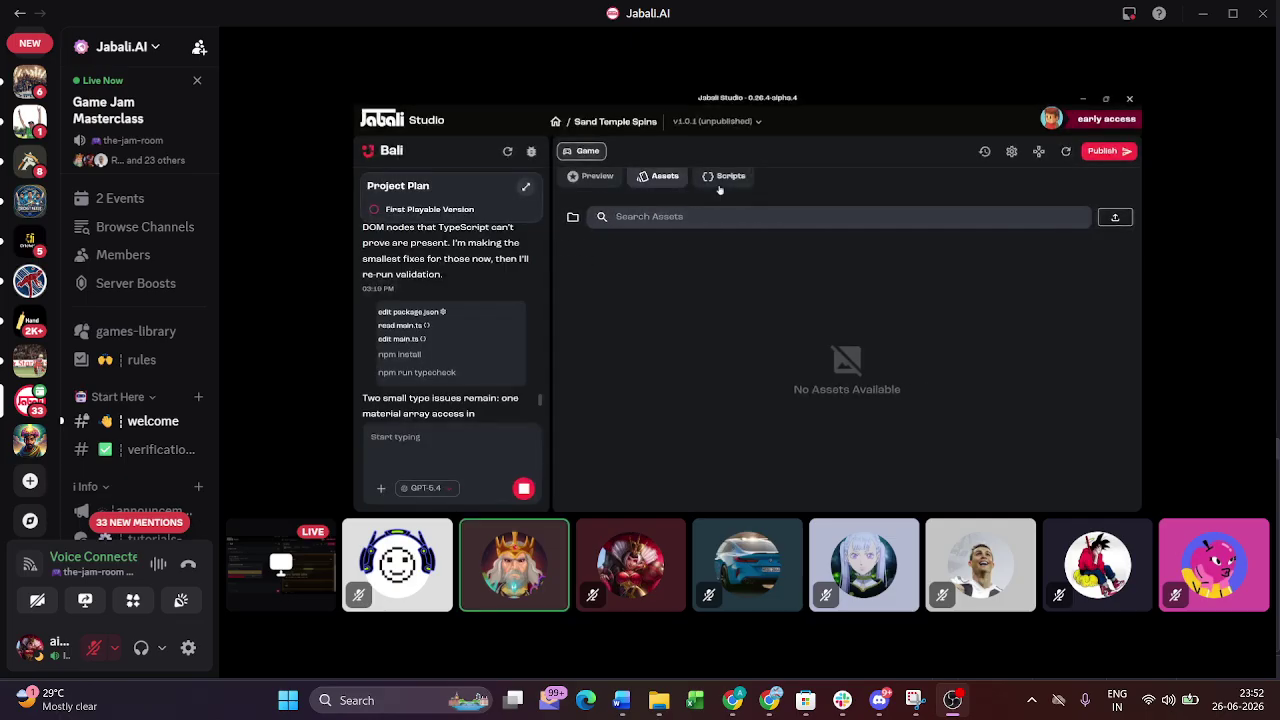
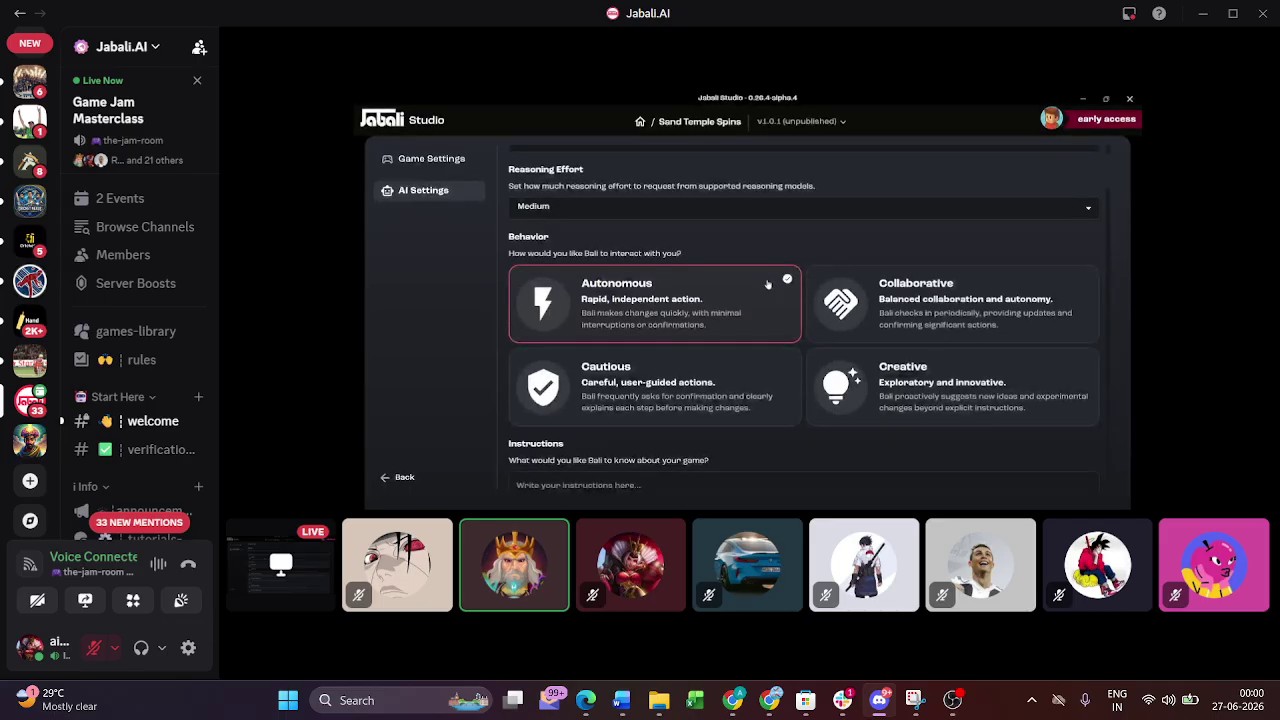
Set Bali's behavior to Creative after trying Cautious, and highlight the Instructions heading and its question in the AI settings.
{"action": "left_click", "coordinate": [700, 378]}
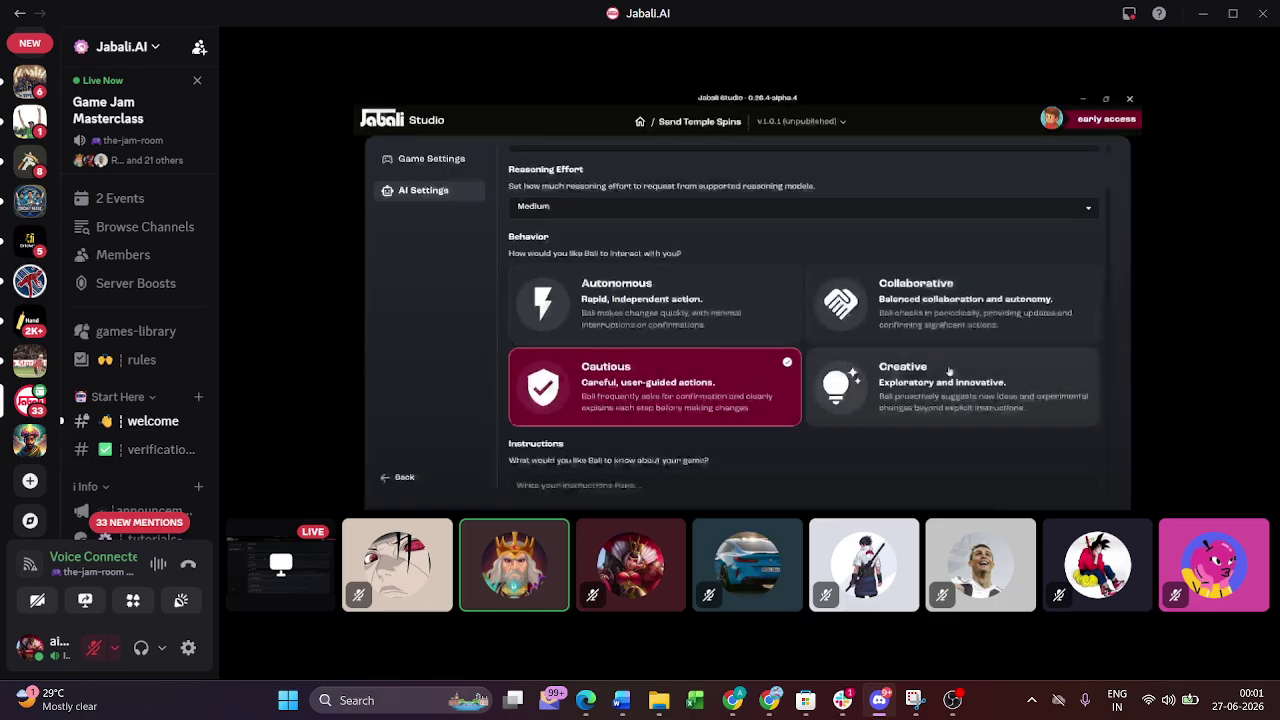
{"action": "left_click", "coordinate": [904, 381]}
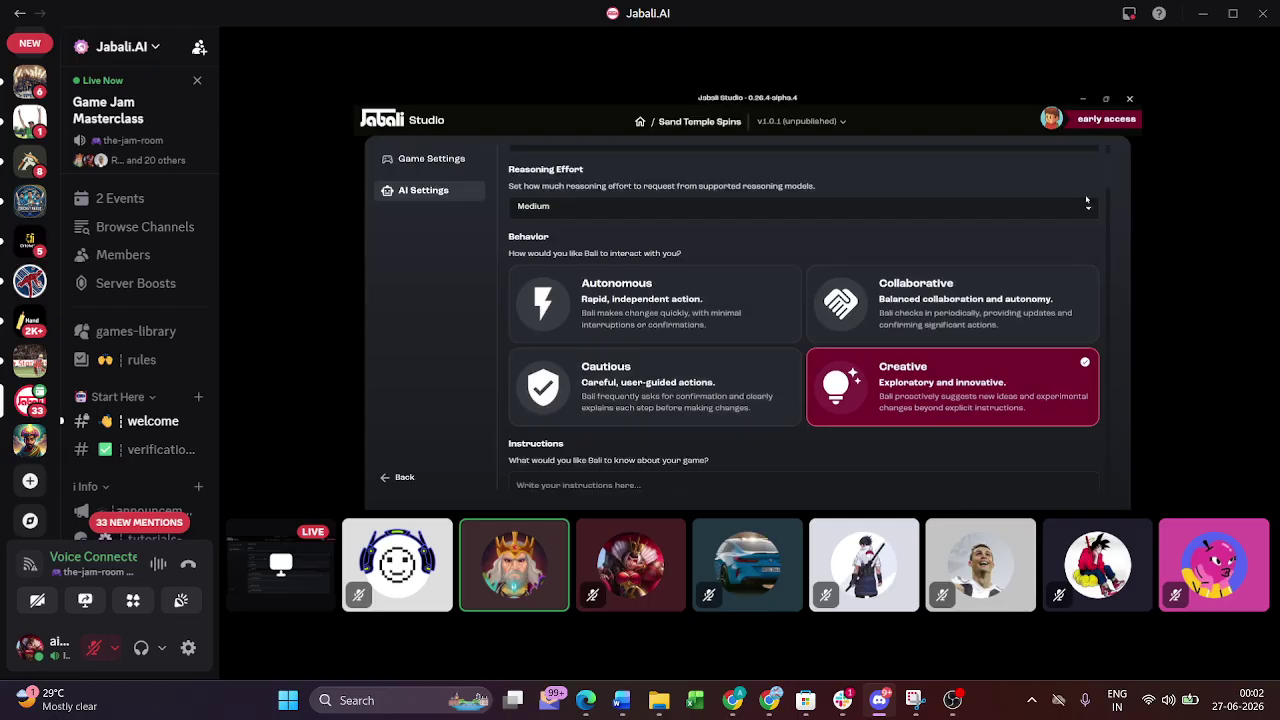
{"action": "scroll", "coordinate": [1113, 174], "scroll_direction": "down", "scroll_amount": 3}
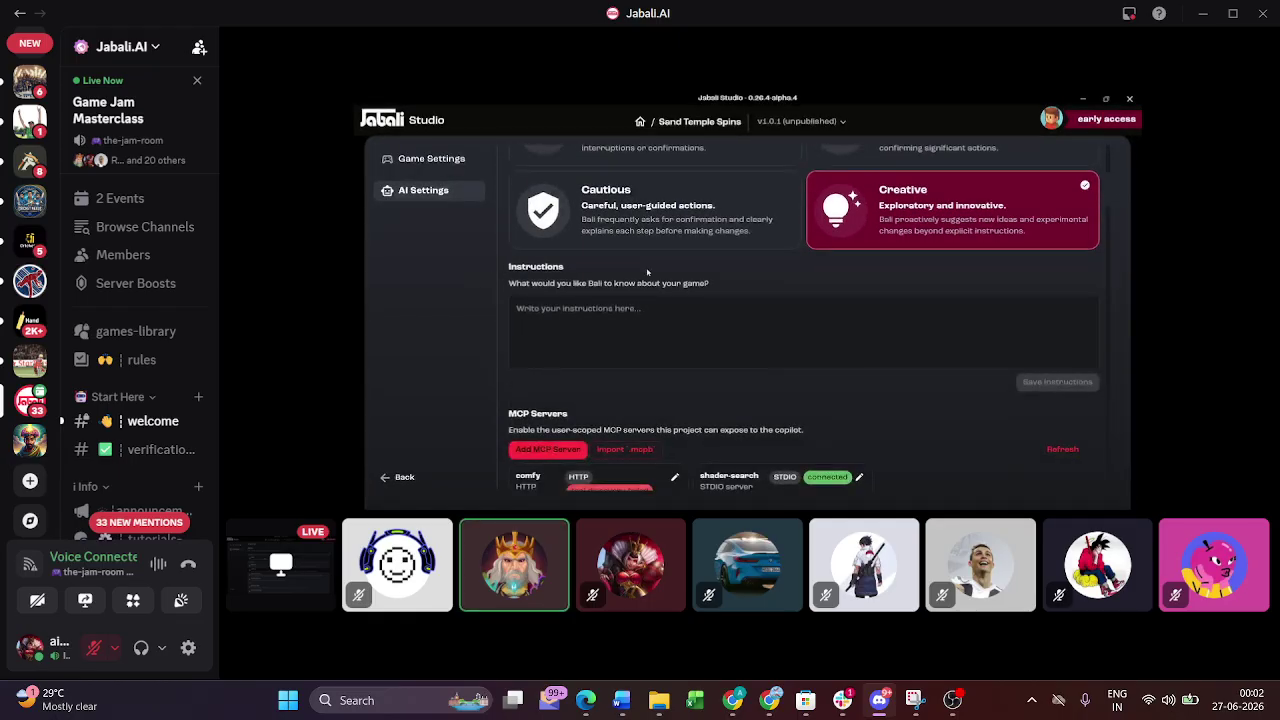
{"action": "left_click_drag", "start_coordinate": [541, 262], "coordinate": [720, 284]}
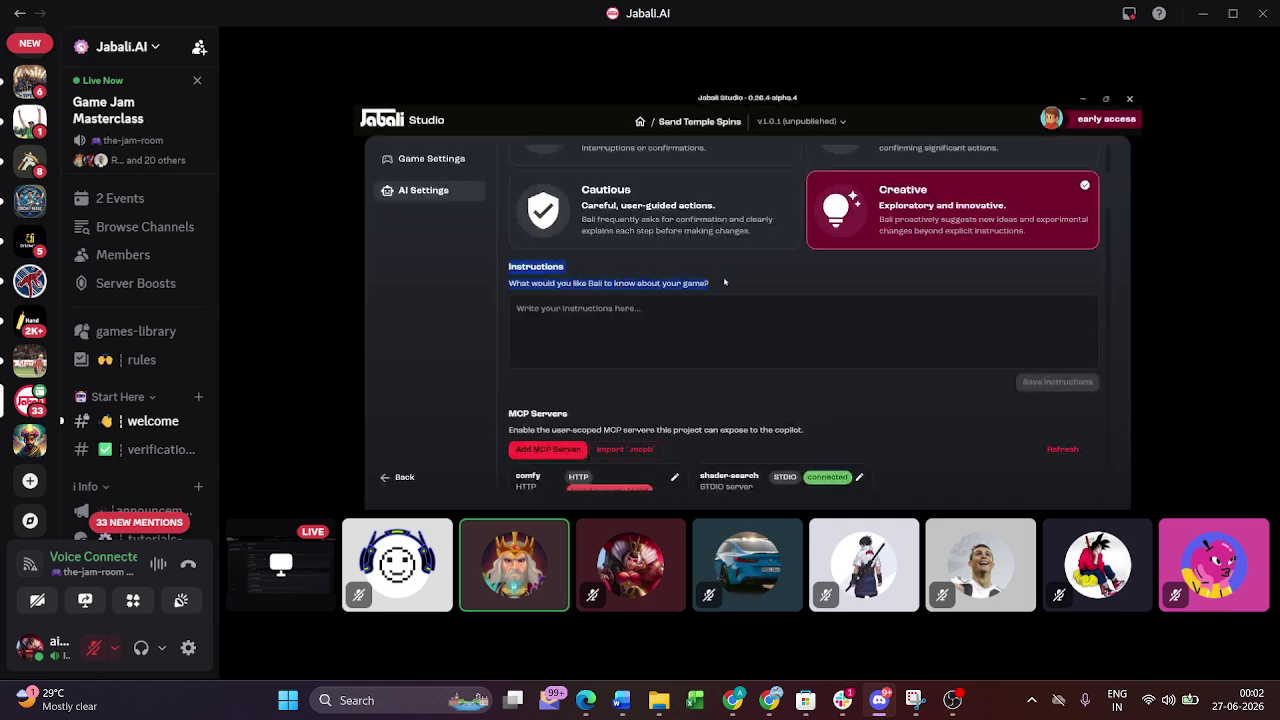
Write the first Bali instruction, "- never let files go over 500 lines ,build modularly.".
{"action": "left_click", "coordinate": [678, 303]}
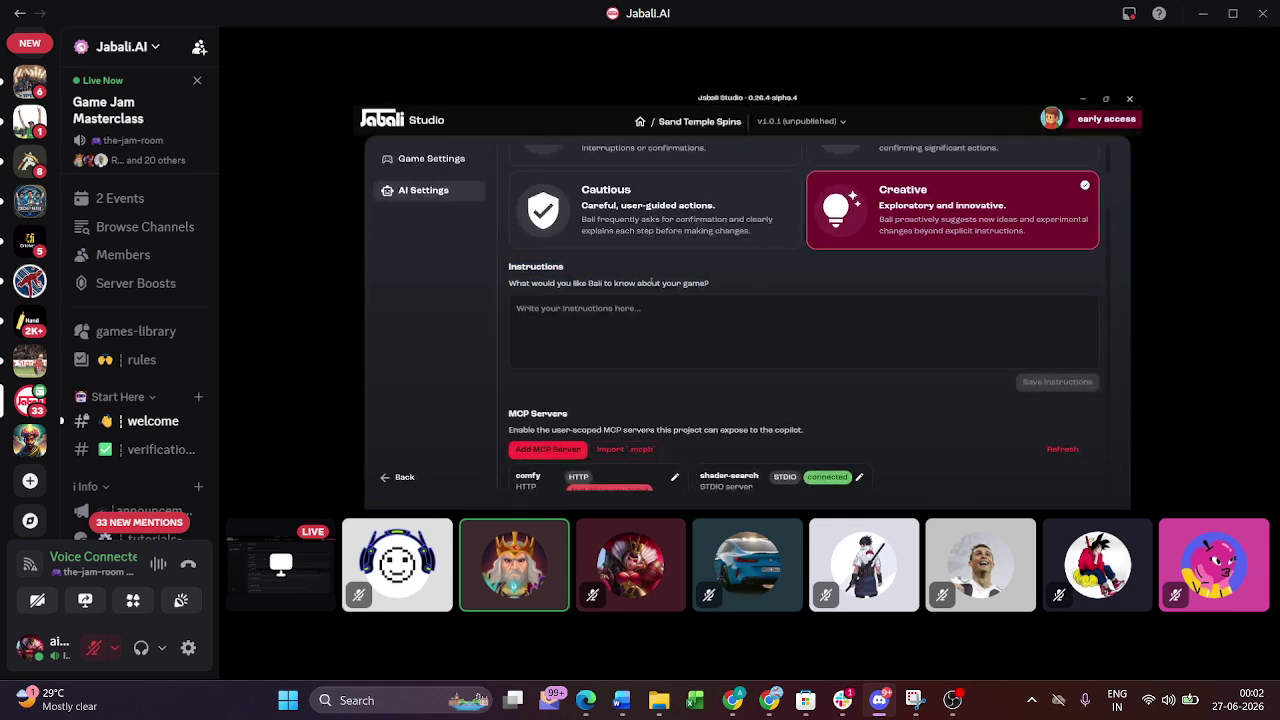
{"action": "left_click", "coordinate": [666, 313]}
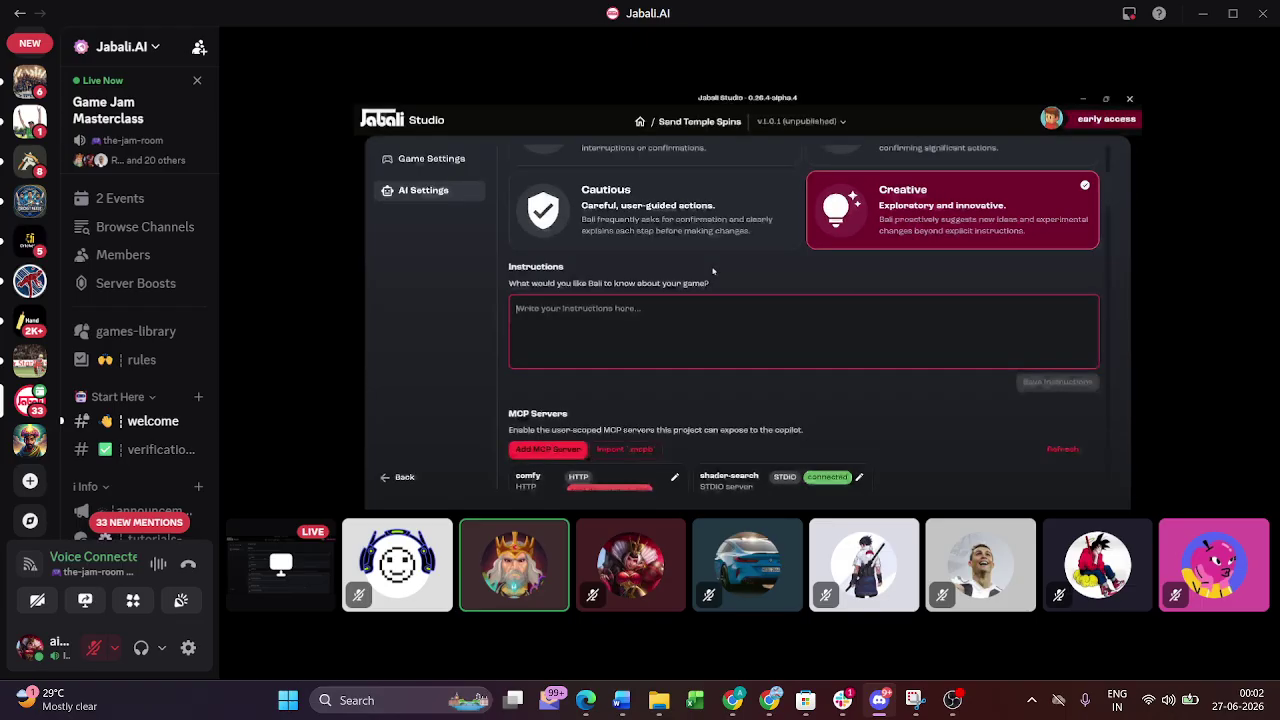
{"action": "type", "text": "-"}
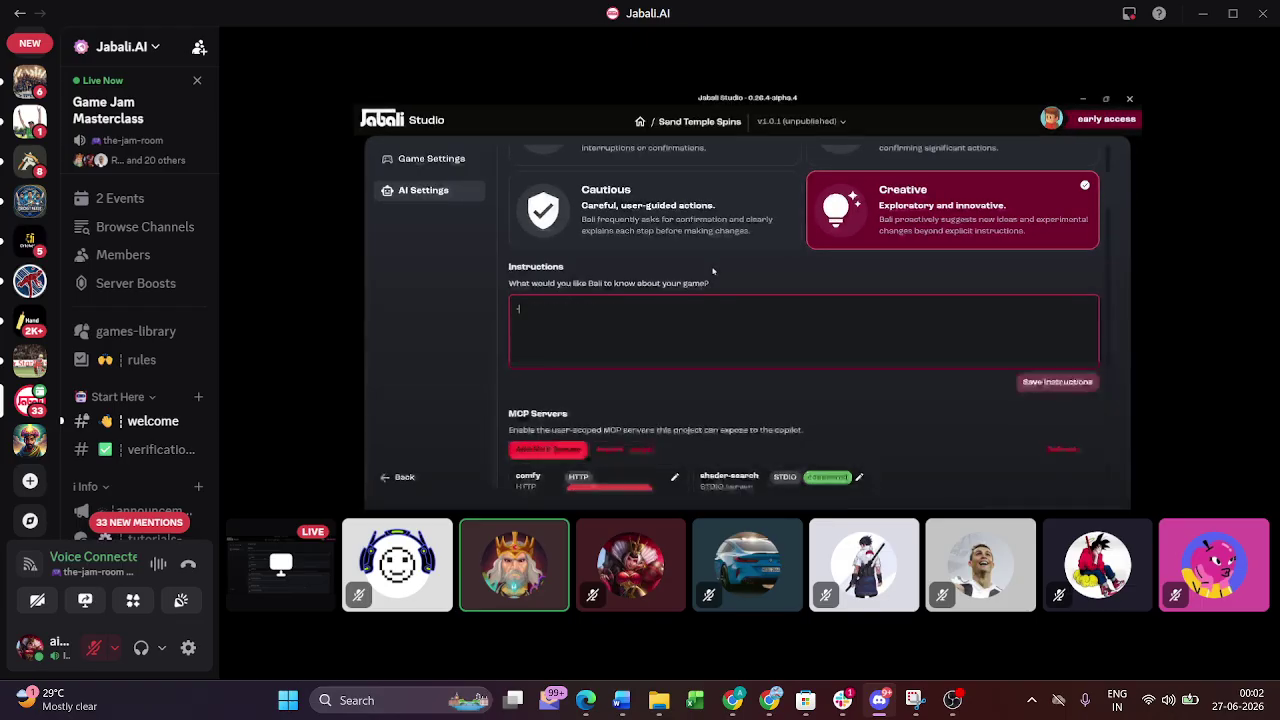
{"action": "type", "text": " never"}
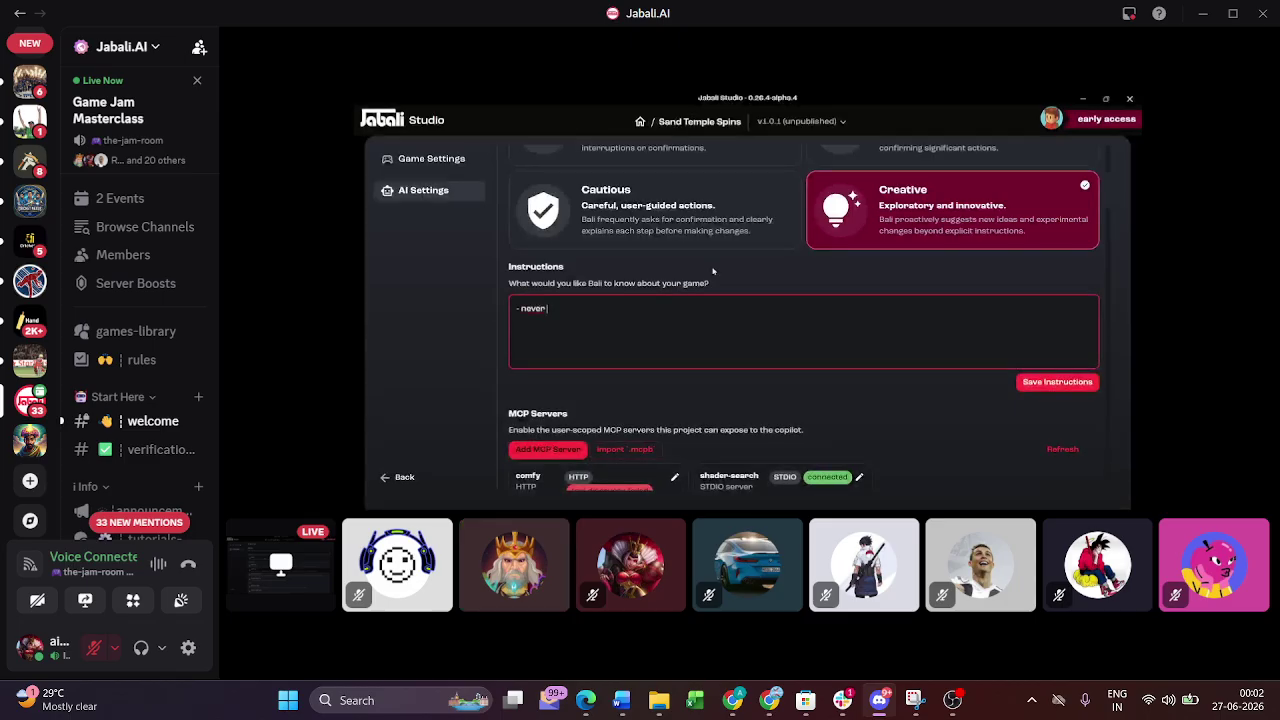
{"action": "type", "text": " let files go over"}
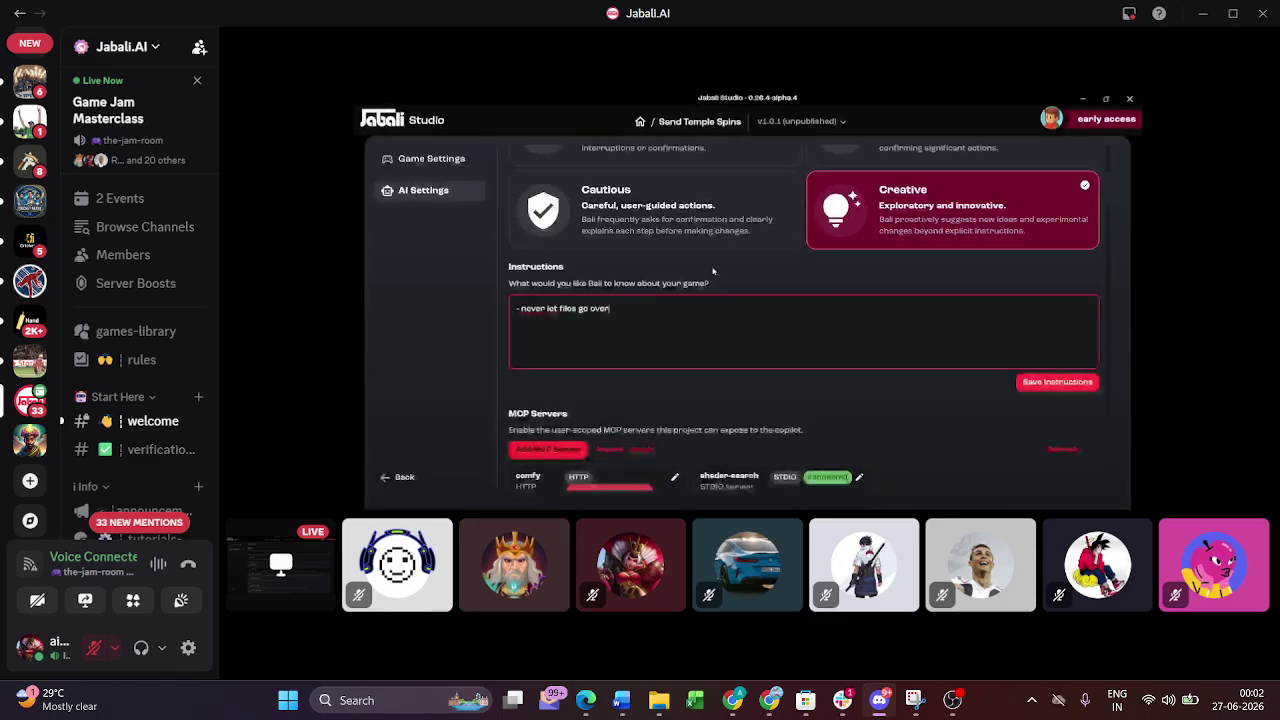
{"action": "type", "text": " 500 lines ,b"}
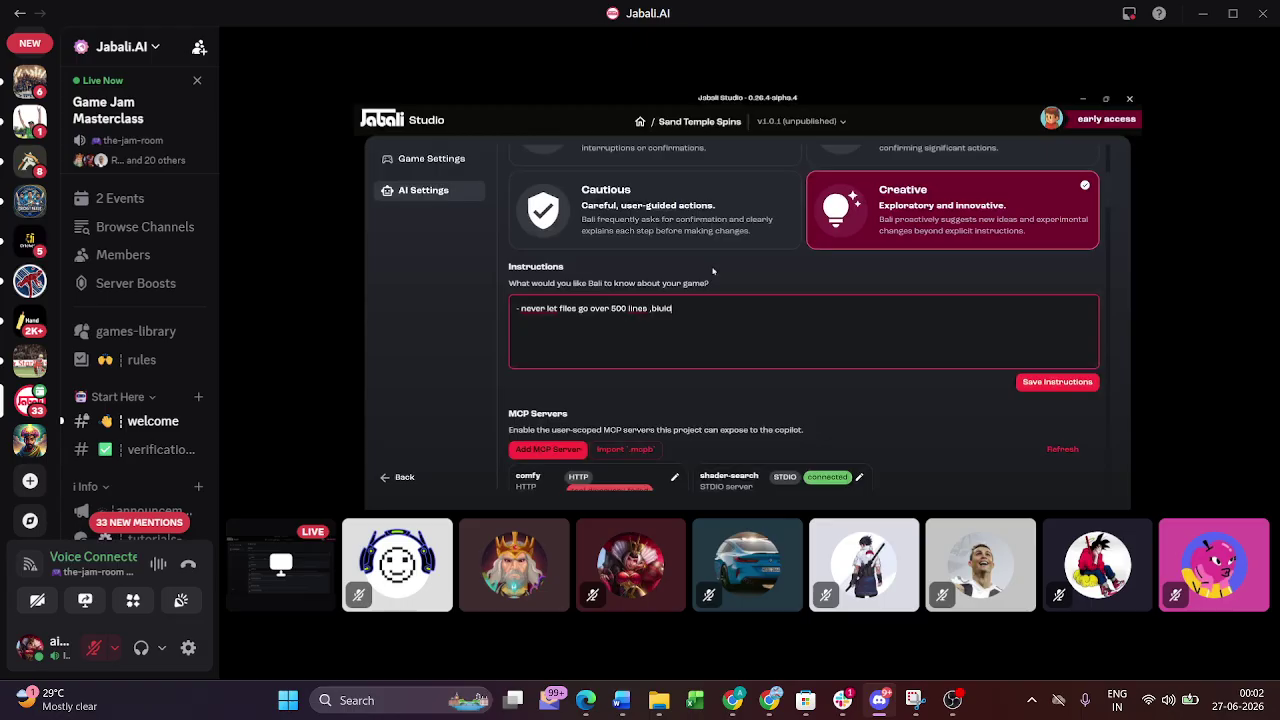
{"action": "type", "text": "uild modularly."}
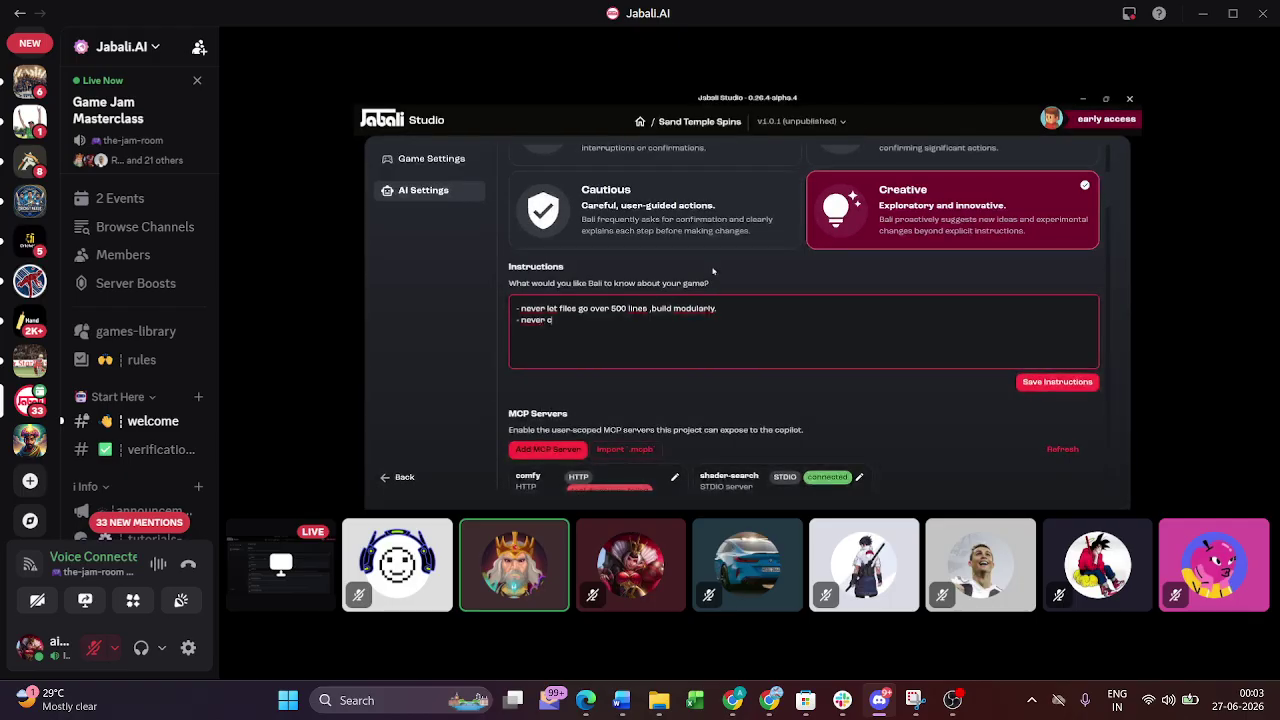
Add a second instruction line, "- never create UI elements if I don't ask for them.", highlight both lines, and save the instructions.
{"action": "type", "text": "UI elements"}
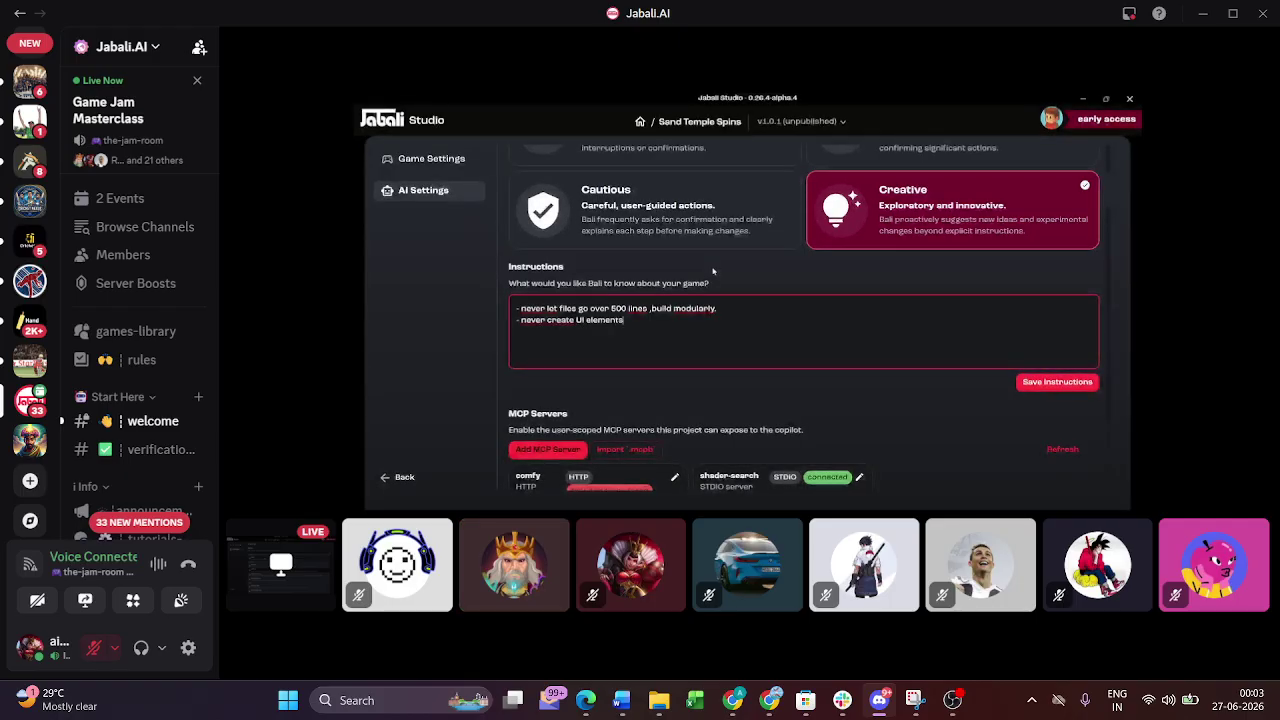
{"action": "type", "text": " if I don't ask form"}
{"action": "key", "text": "BackSpace"}
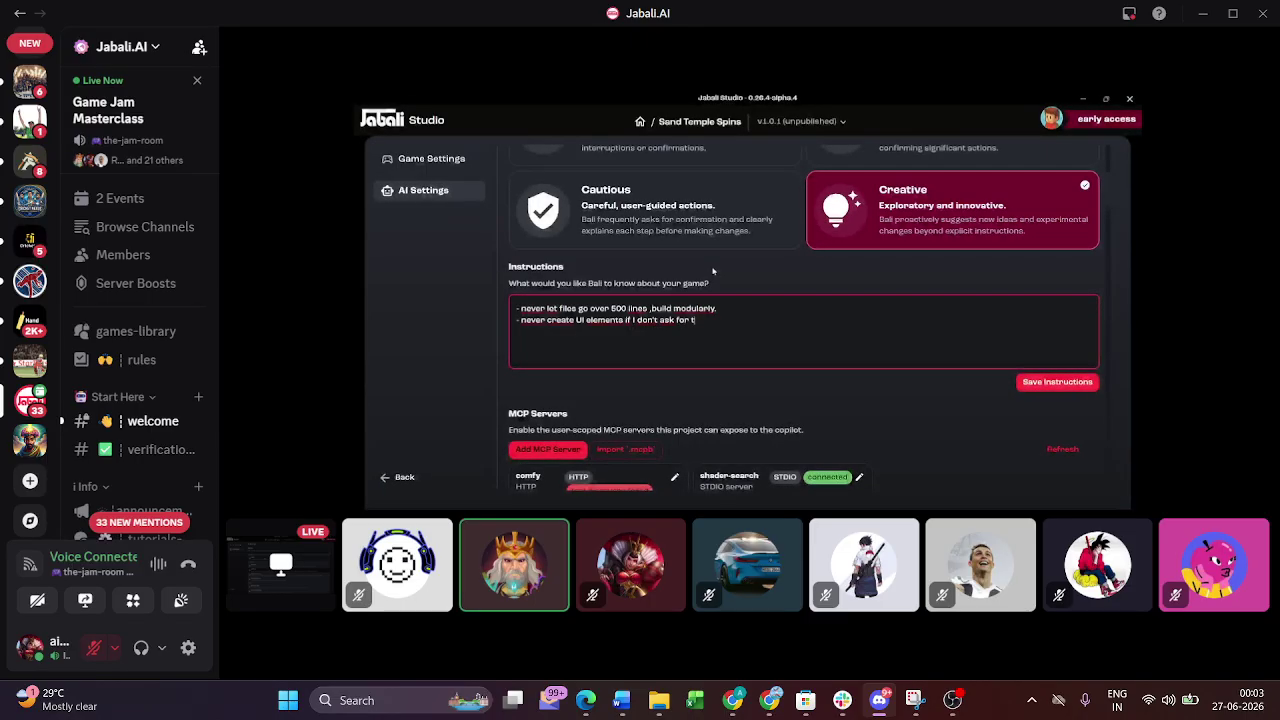
{"action": "type", "text": "te"}
{"action": "type", "text": "em."}
{"action": "left_click_drag", "start_coordinate": [714, 320], "coordinate": [544, 296]}
{"action": "left_click_drag", "start_coordinate": [590, 296], "coordinate": [511, 300]}
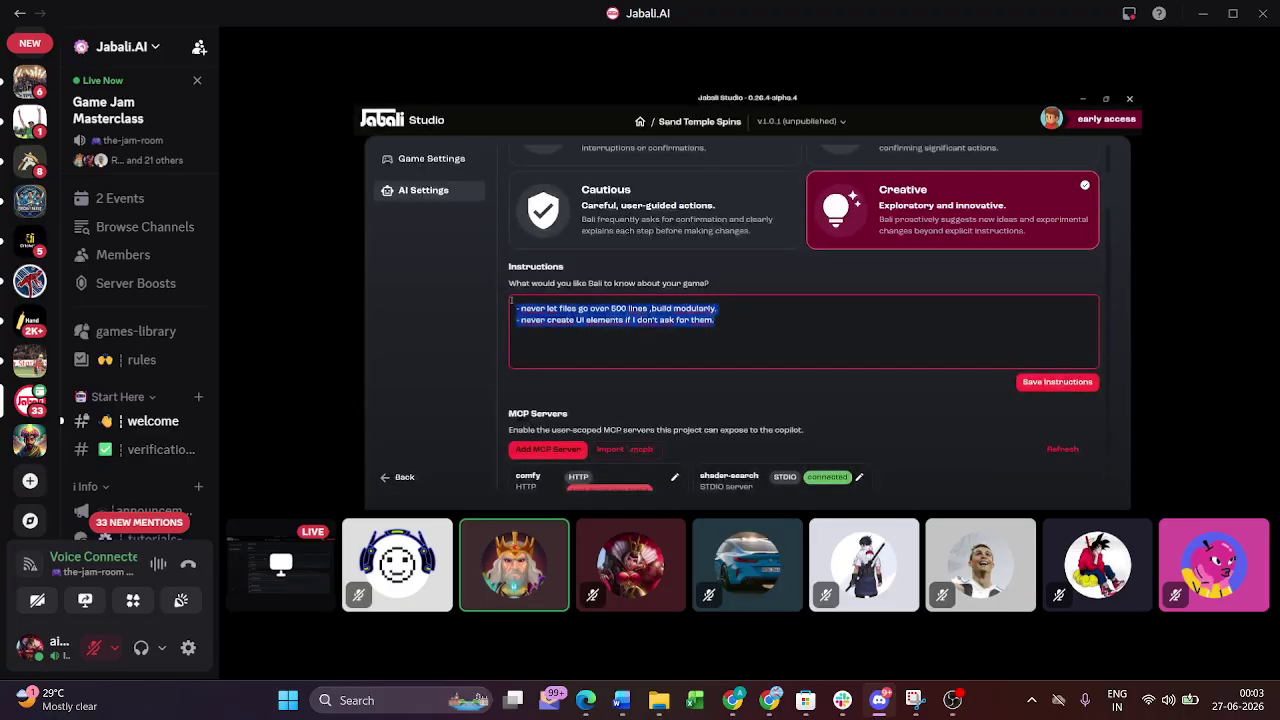
{"action": "left_click", "coordinate": [779, 319]}
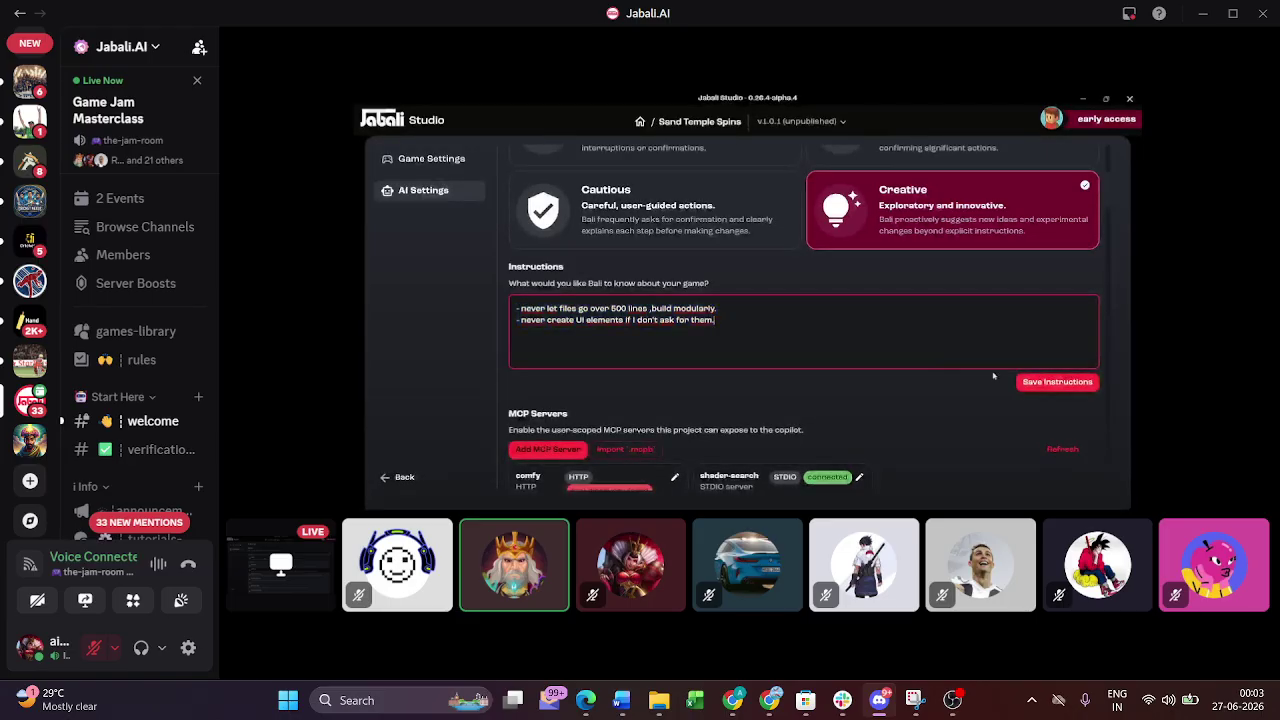
{"action": "left_click", "coordinate": [1050, 382]}
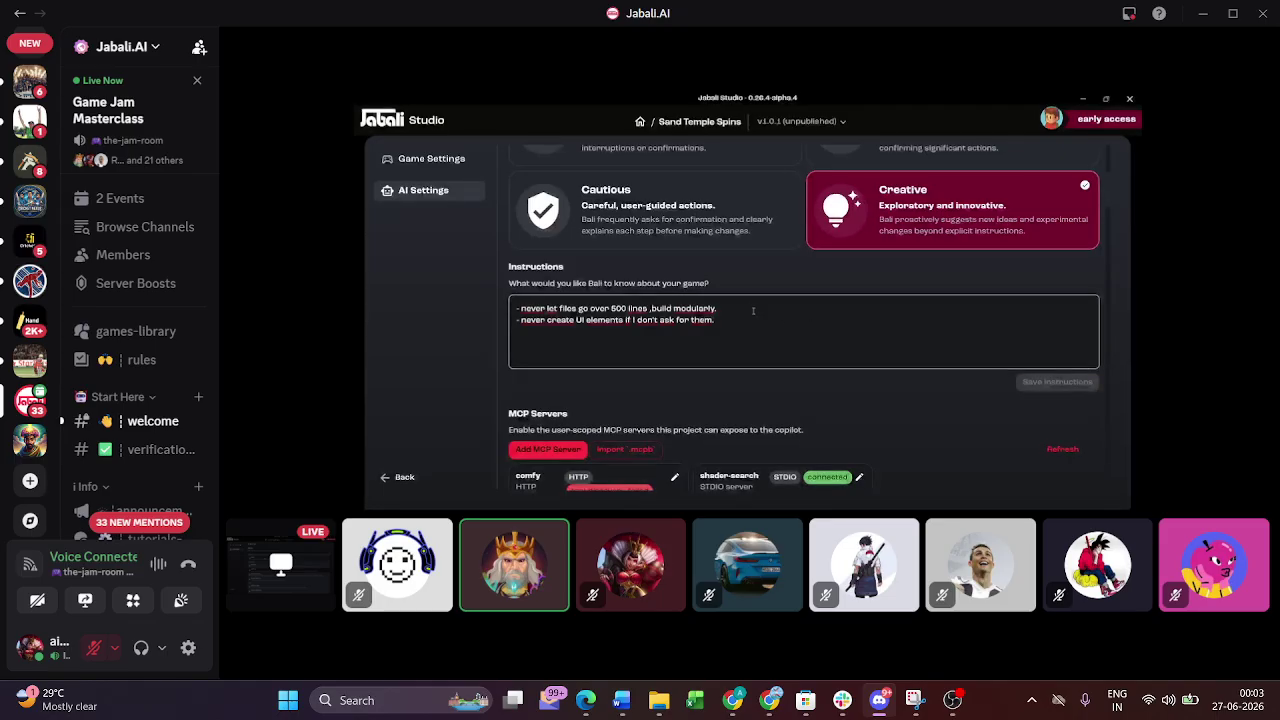
Look through the rest of the AI settings, covering MCP Servers, Project Shell, Project Approvals and the Skills catalog, and return to the AI Model section.
{"action": "scroll", "coordinate": [1108, 199], "scroll_direction": "down", "scroll_amount": 5}
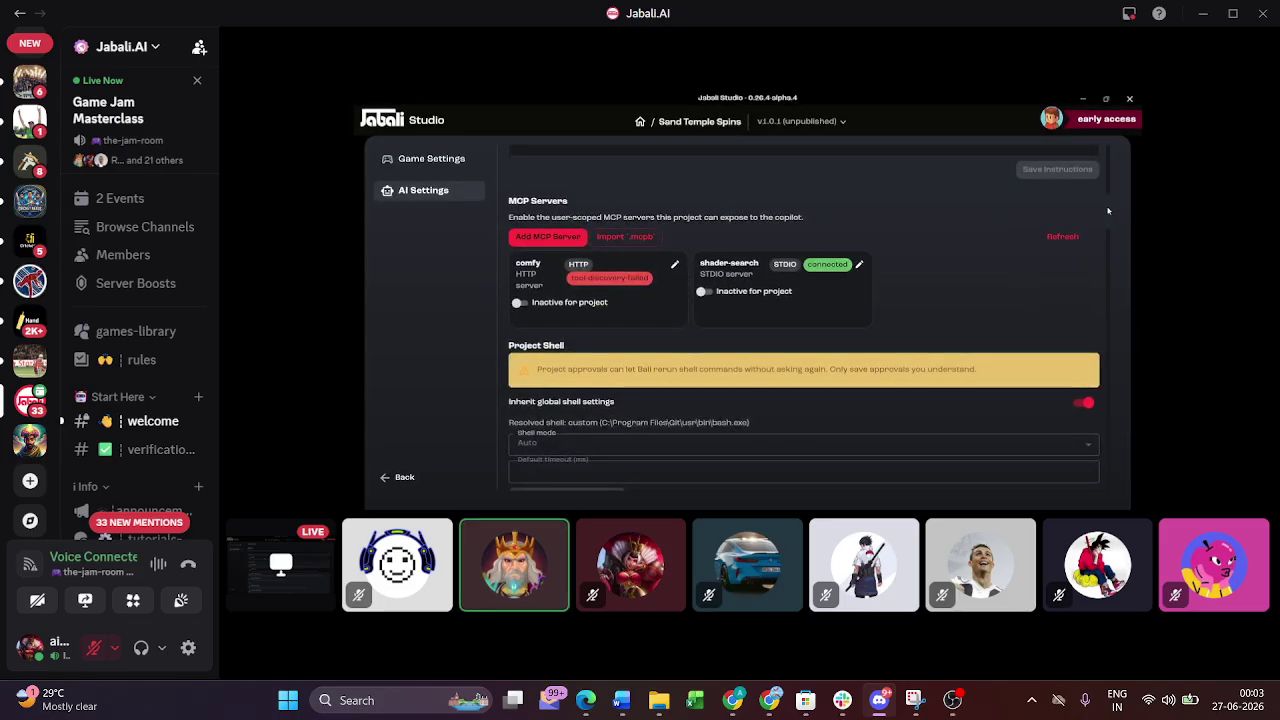
{"action": "scroll", "coordinate": [1108, 211], "scroll_direction": "down", "scroll_amount": 3}
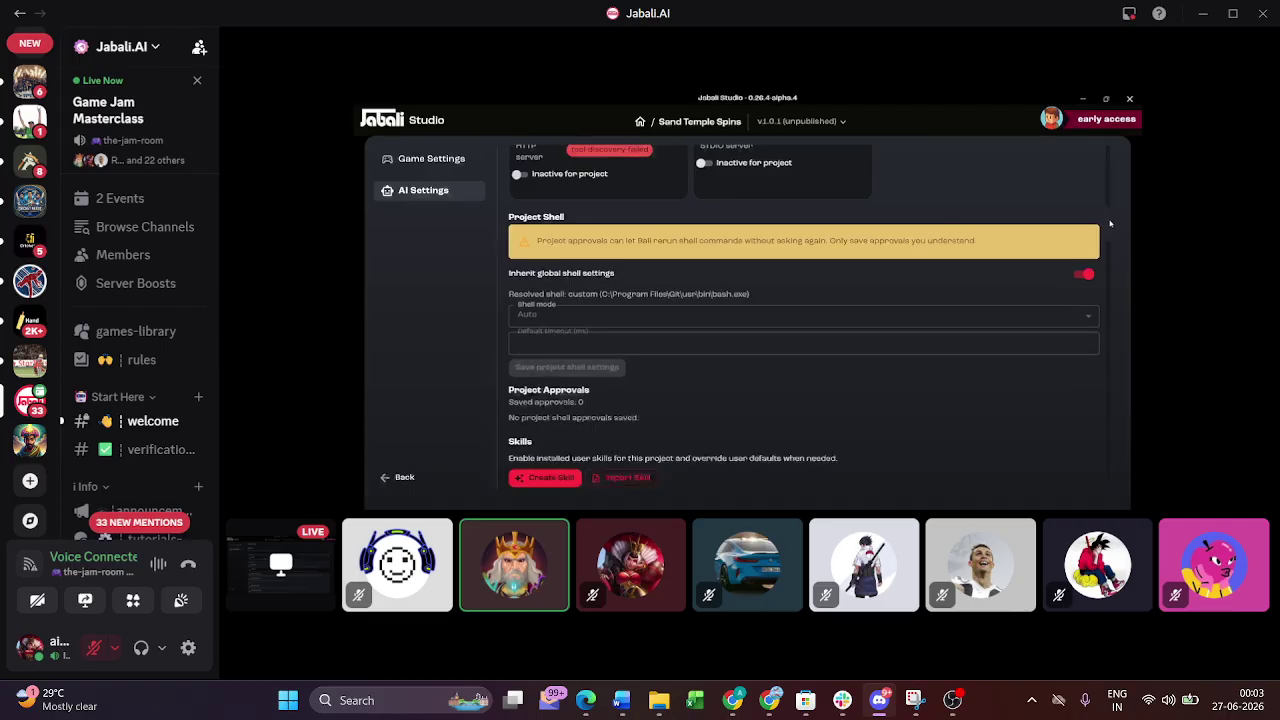
{"action": "scroll", "coordinate": [1108, 228], "scroll_direction": "down", "scroll_amount": 5}
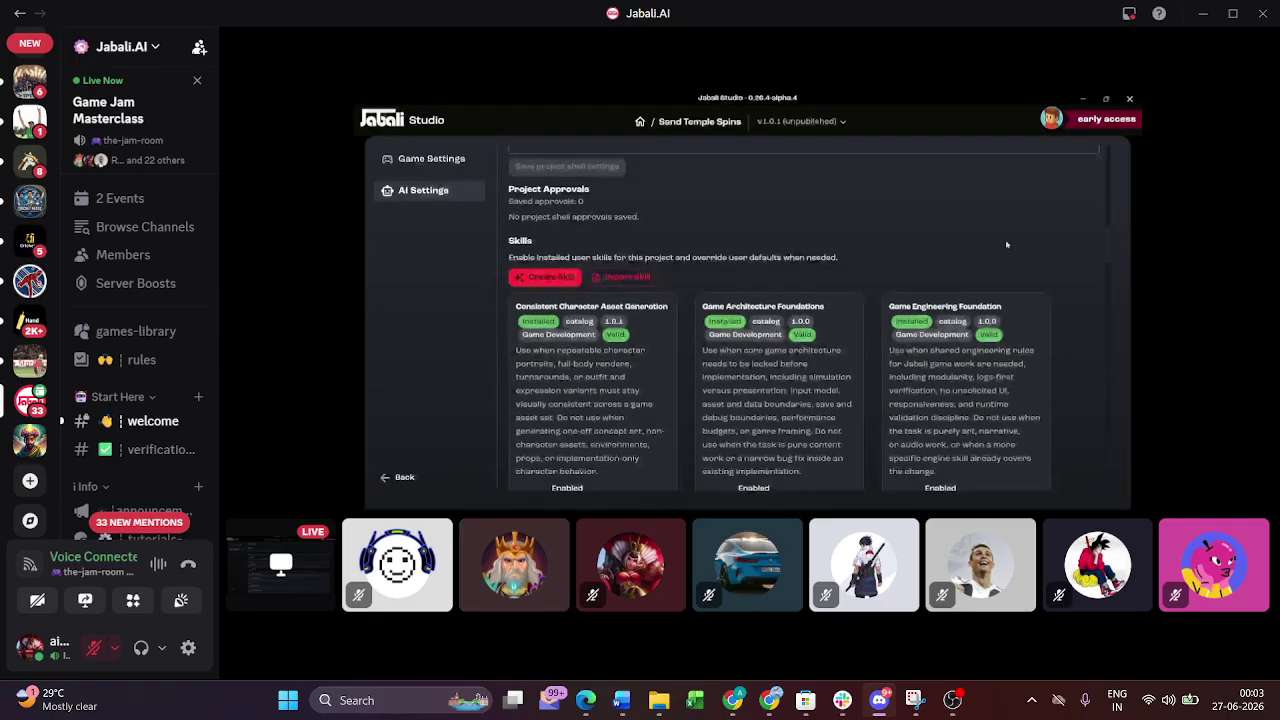
{"action": "scroll", "coordinate": [1109, 248], "scroll_direction": "down", "scroll_amount": 10}
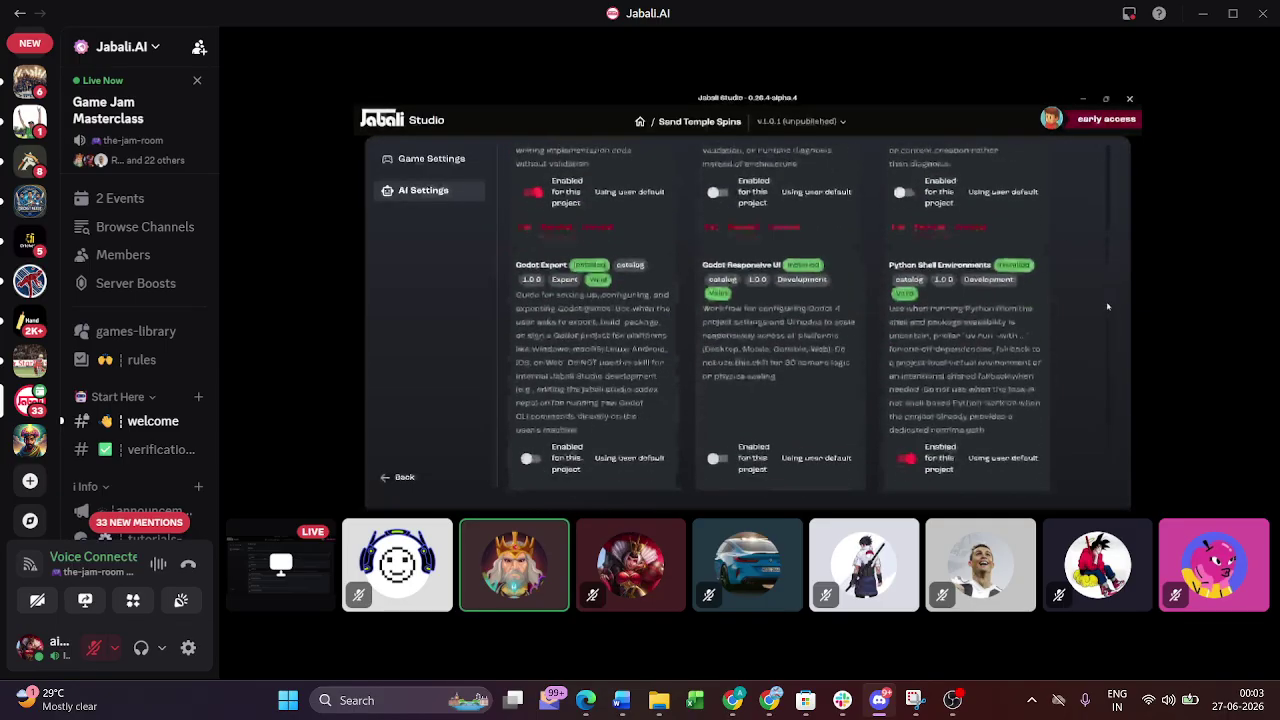
{"action": "scroll", "coordinate": [1128, 380], "scroll_direction": "down", "scroll_amount": 5}
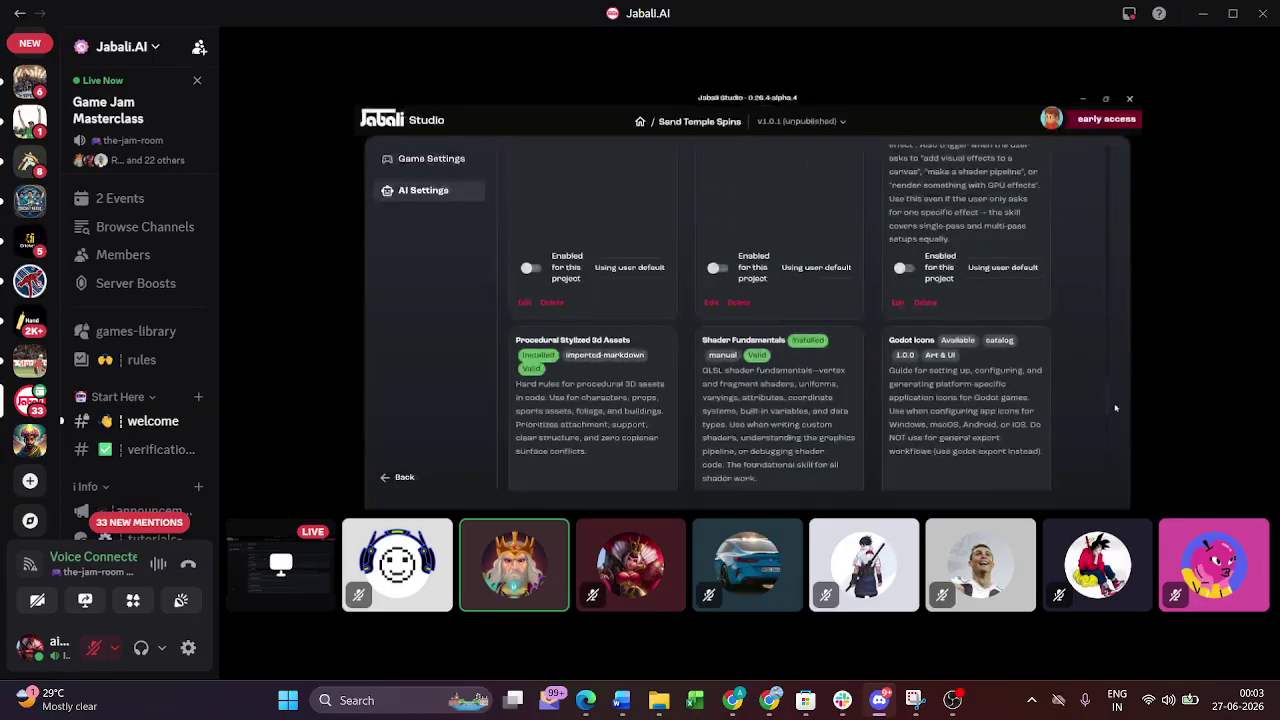
{"action": "scroll", "coordinate": [1108, 371], "scroll_direction": "down", "scroll_amount": 10}
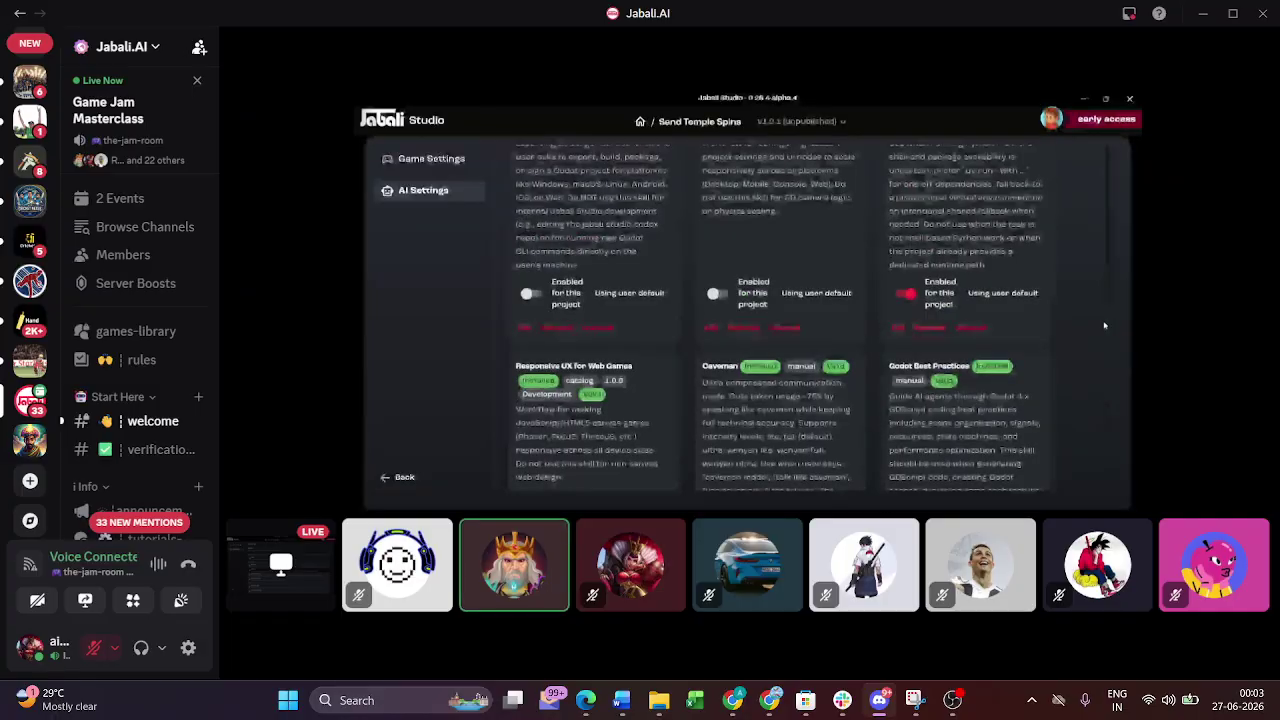
{"action": "scroll", "coordinate": [1104, 325], "scroll_direction": "down", "scroll_amount": 10}
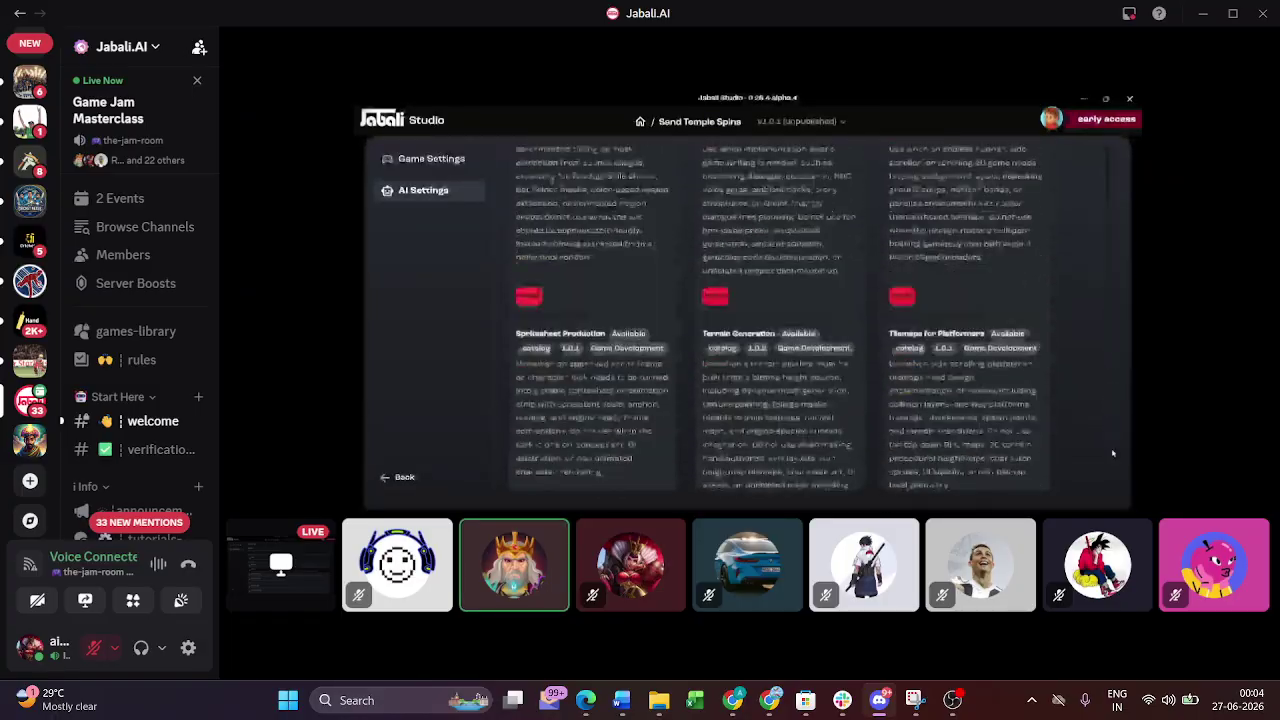
{"action": "scroll", "coordinate": [1112, 453], "scroll_direction": "up", "scroll_amount": 20}
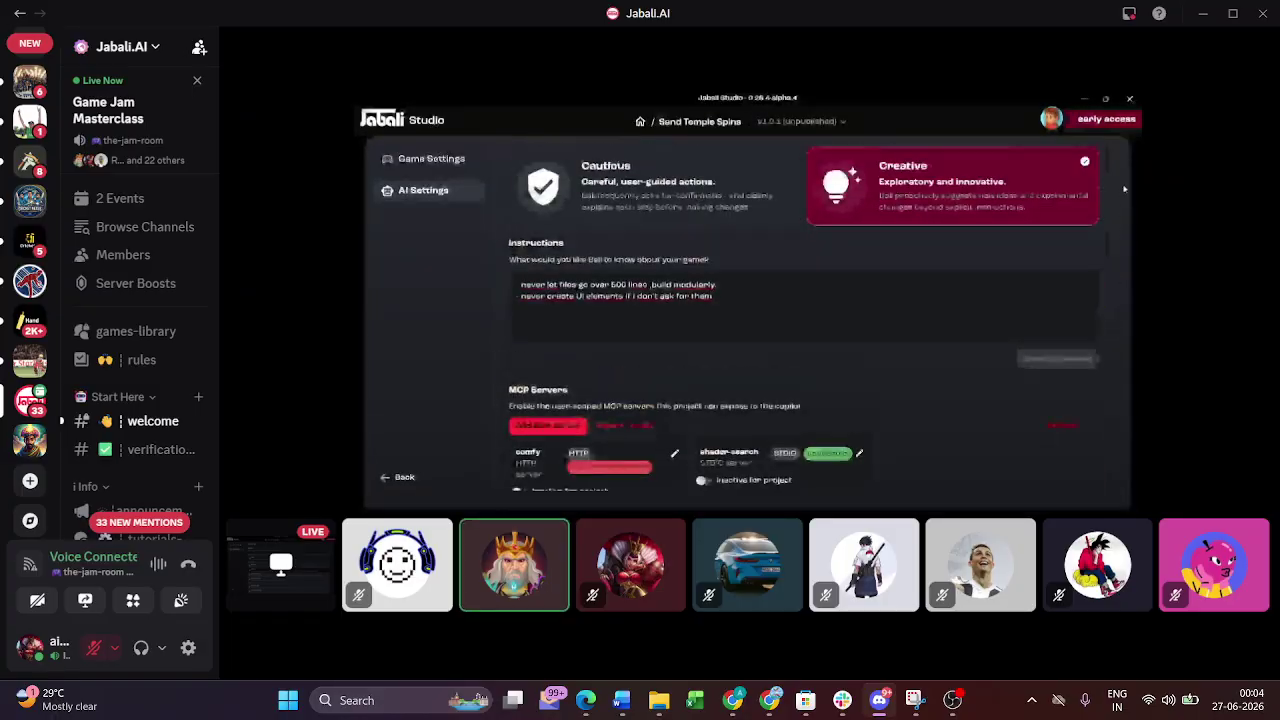
{"action": "scroll", "coordinate": [1124, 188], "scroll_direction": "up", "scroll_amount": 5}
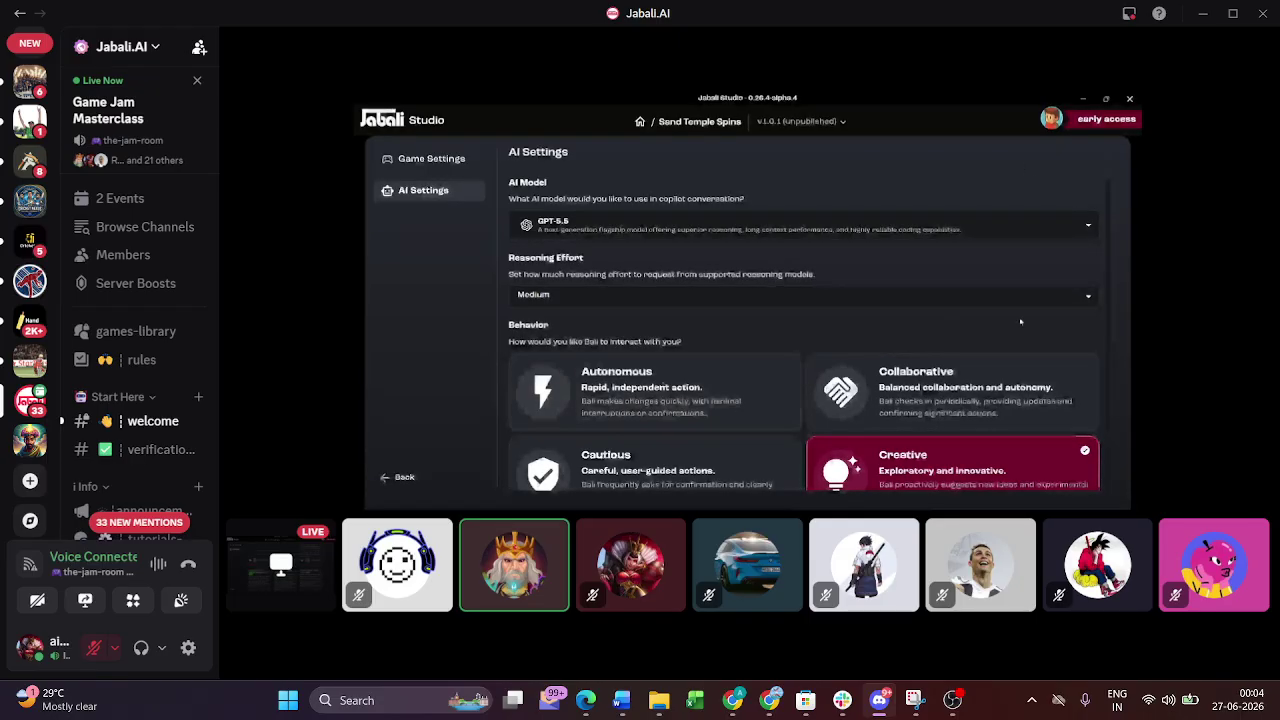
Leave the AI settings for the Sand Temple Spins project and rebuild it to refresh the game preview.
{"action": "left_click", "coordinate": [402, 478]}
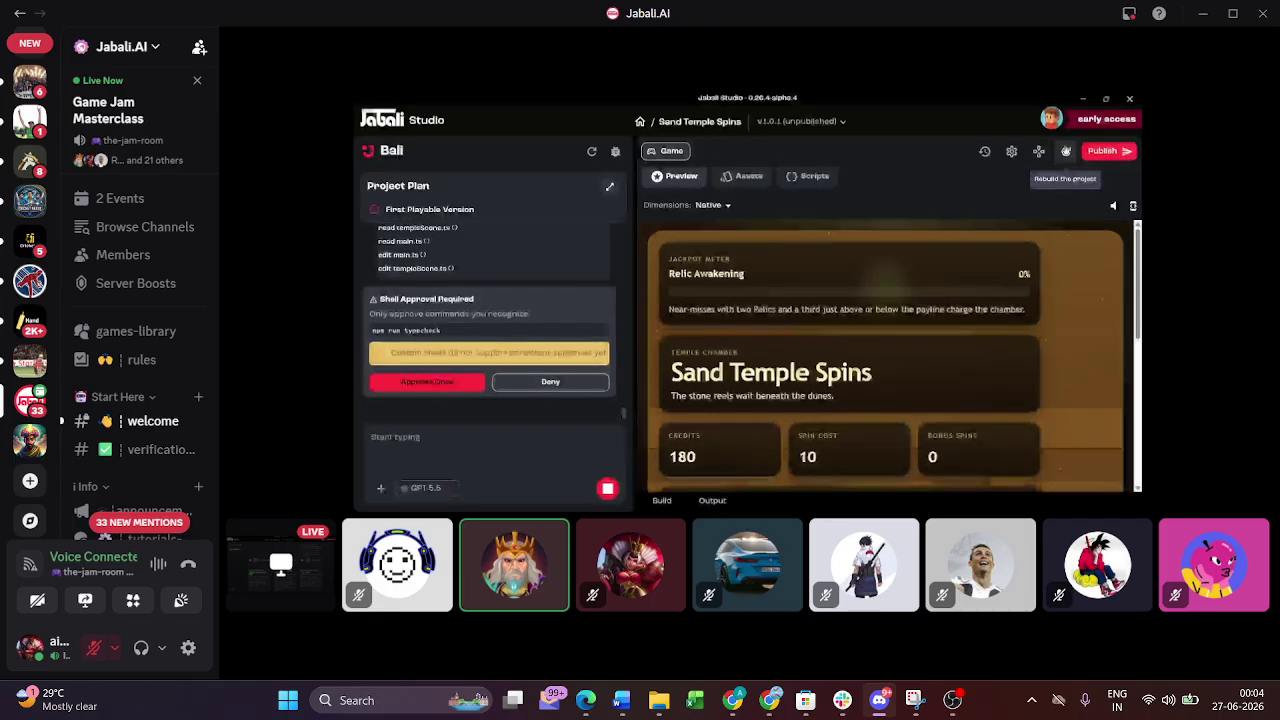
{"action": "left_click", "coordinate": [1066, 151]}
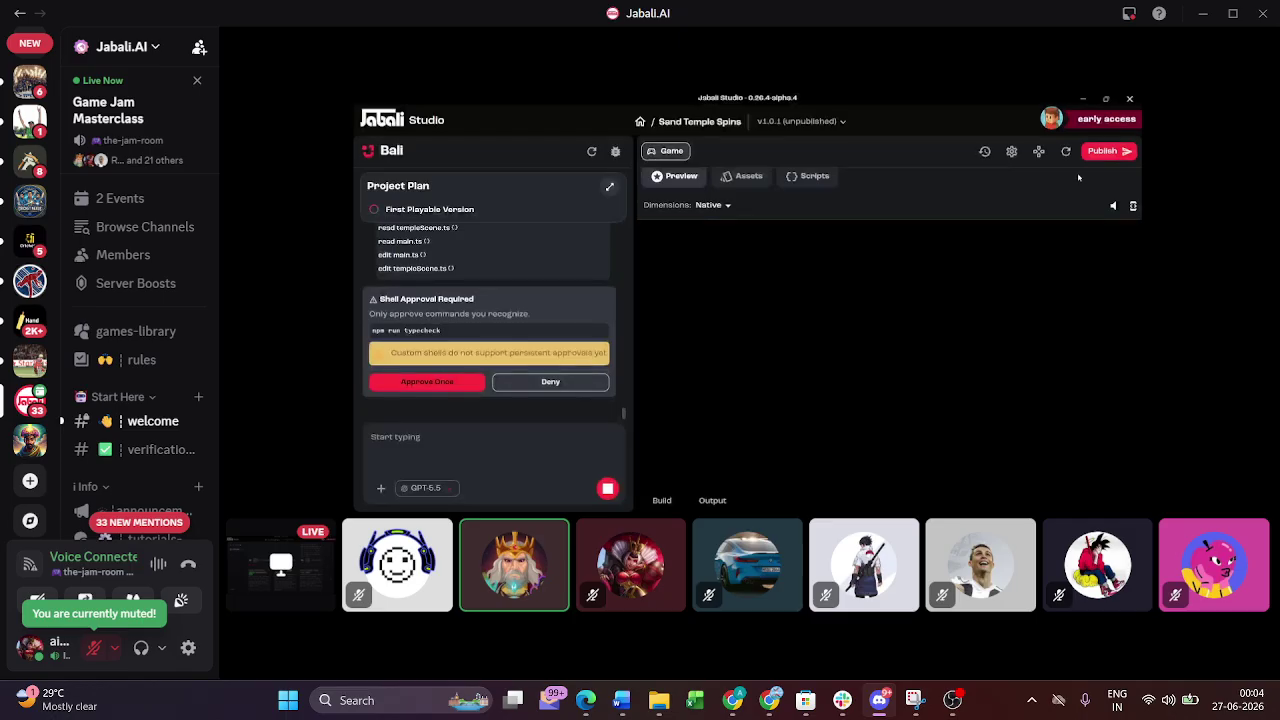
{"action": "left_click", "coordinate": [1063, 152]}
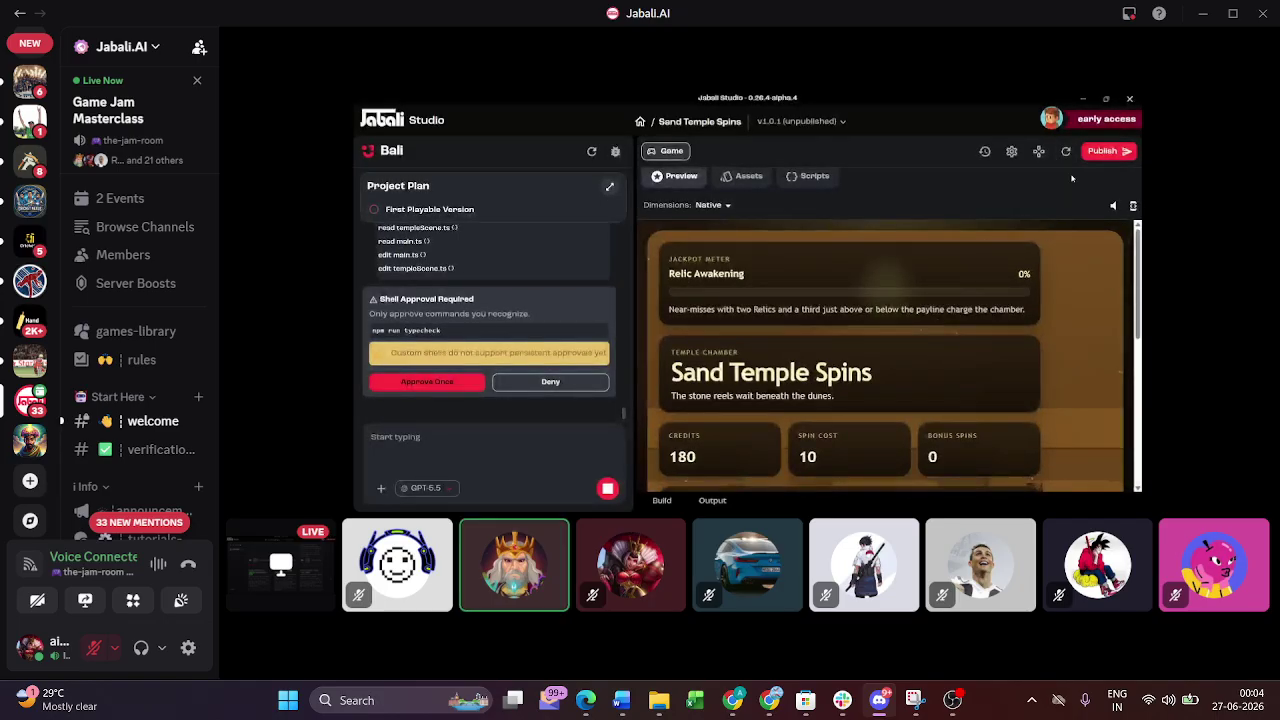
Approve Bali's "npm run typecheck" shell command once and read through its build summary down to the suggested follow-up actions.
{"action": "left_click", "coordinate": [455, 382]}
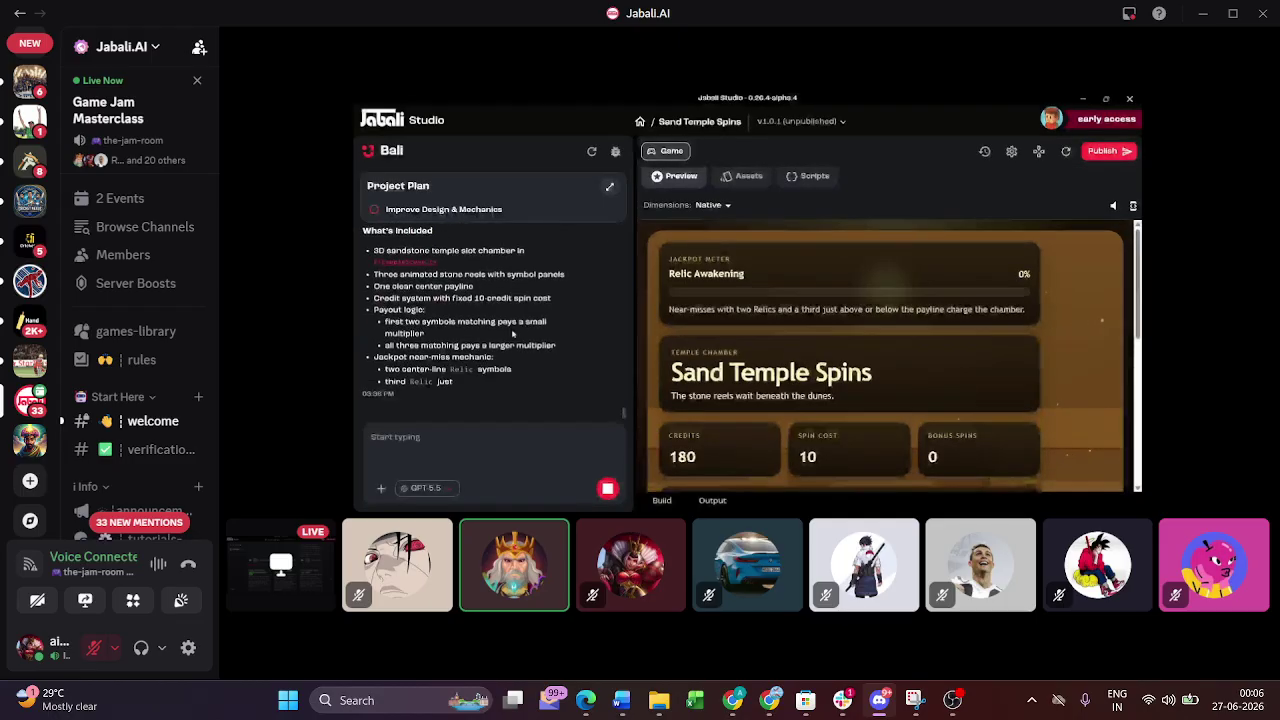
{"action": "scroll", "coordinate": [512, 330], "scroll_direction": "up", "scroll_amount": 5}
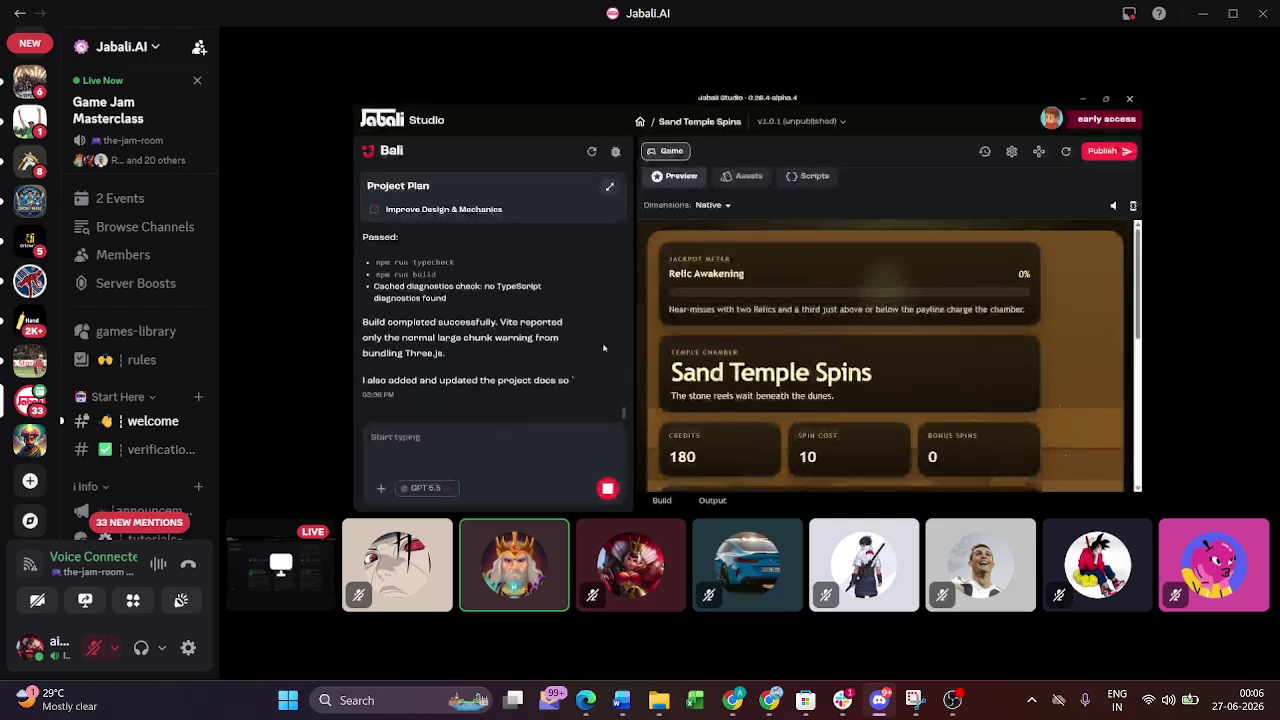
{"action": "scroll", "coordinate": [540, 333], "scroll_direction": "down", "scroll_amount": 3}
{"action": "scroll", "coordinate": [560, 333], "scroll_direction": "up", "scroll_amount": 4}
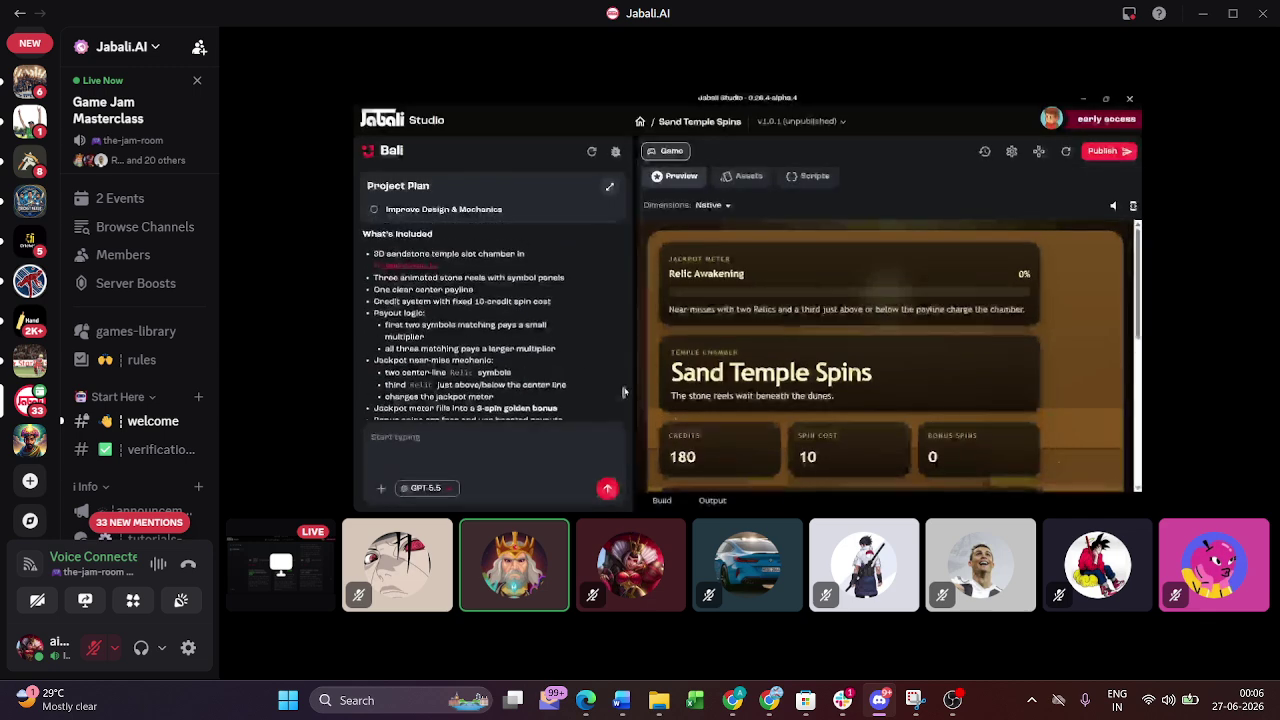
{"action": "scroll", "coordinate": [600, 360], "scroll_direction": "up", "scroll_amount": 3}
{"action": "scroll", "coordinate": [624, 393], "scroll_direction": "down", "scroll_amount": 3}
{"action": "scroll", "coordinate": [626, 393], "scroll_direction": "down", "scroll_amount": 10}
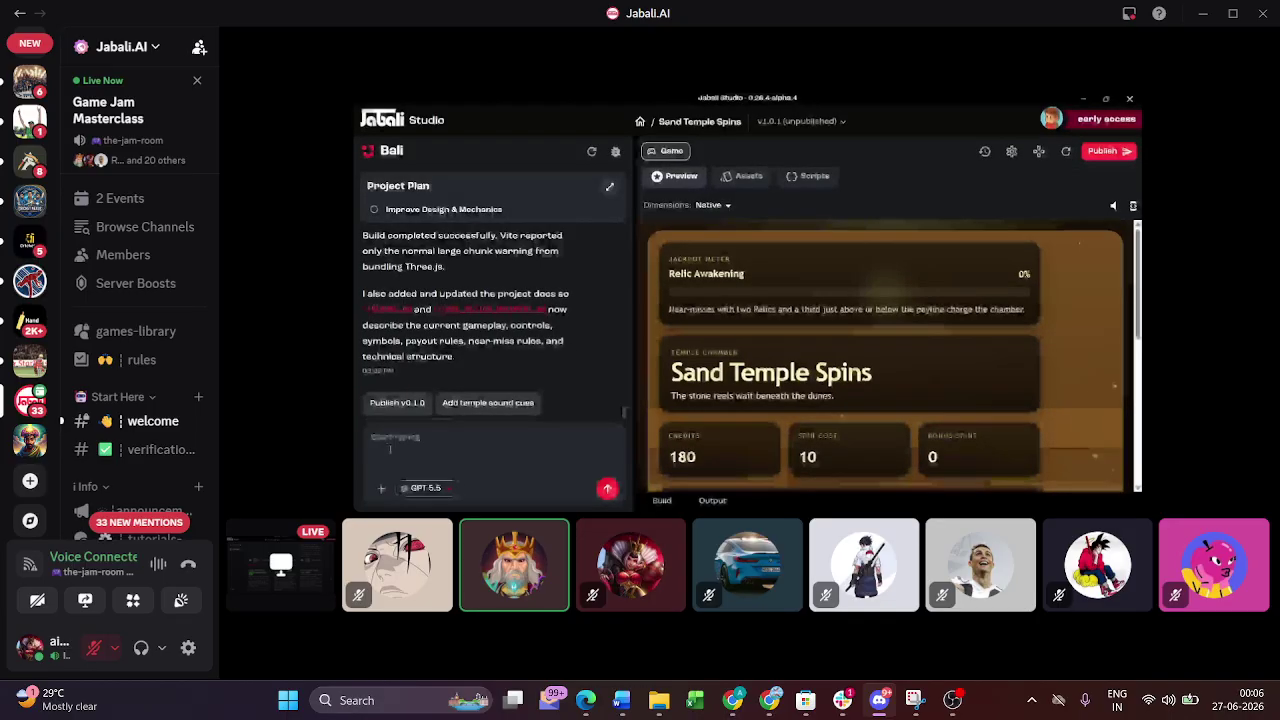
Open the Publish Game form for Sand Temple Spins, go over its version, description and release notes fields, and expand Poster Instructions.
{"action": "left_click", "coordinate": [1108, 151]}
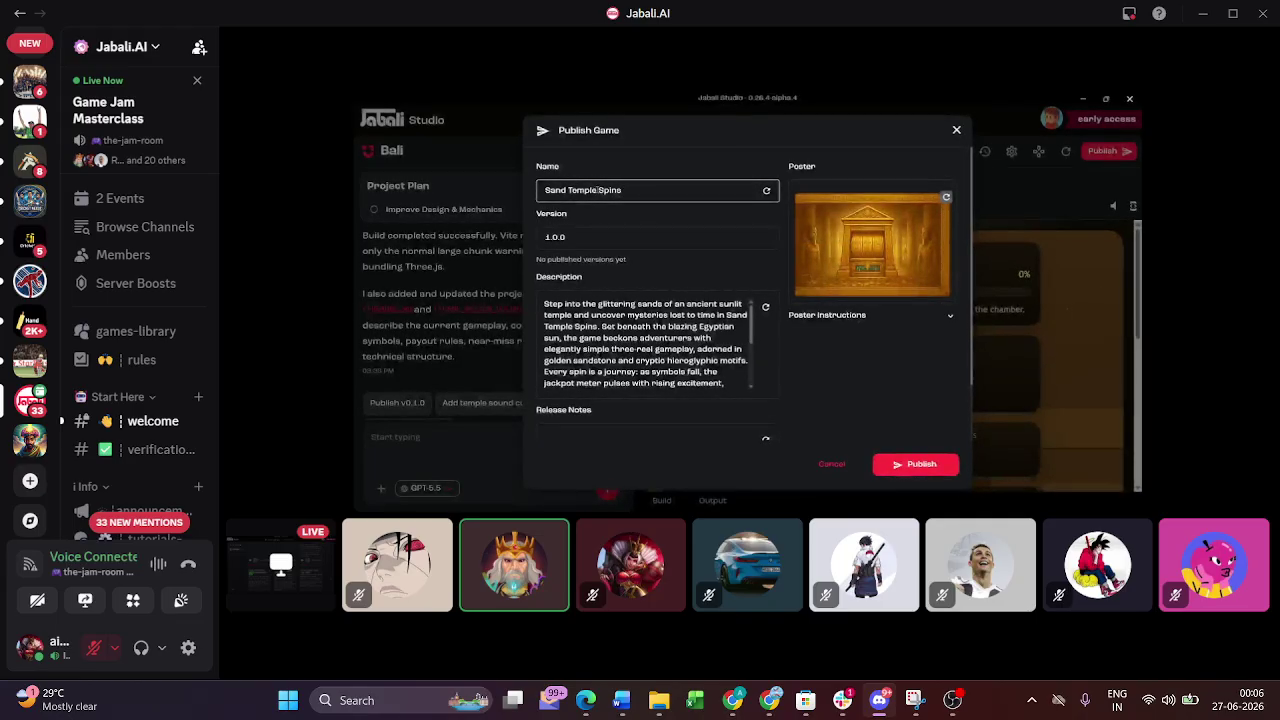
{"action": "left_click", "coordinate": [577, 240]}
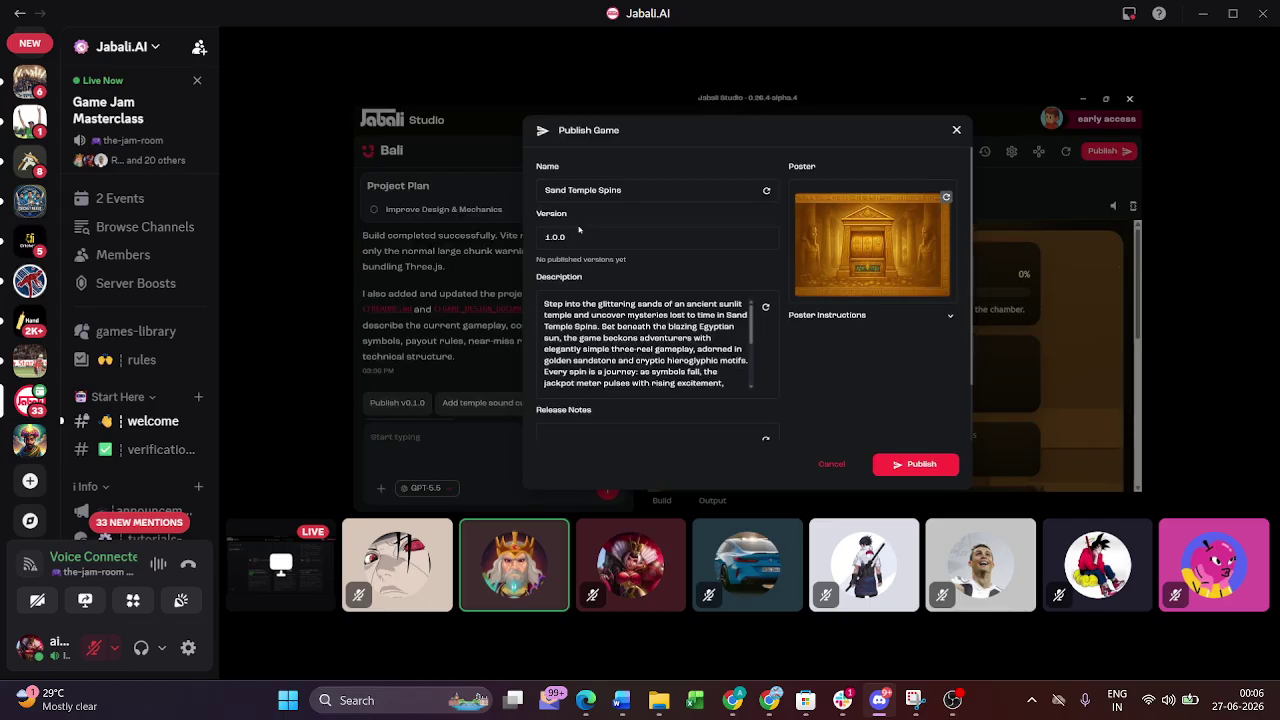
{"action": "left_click", "coordinate": [562, 237]}
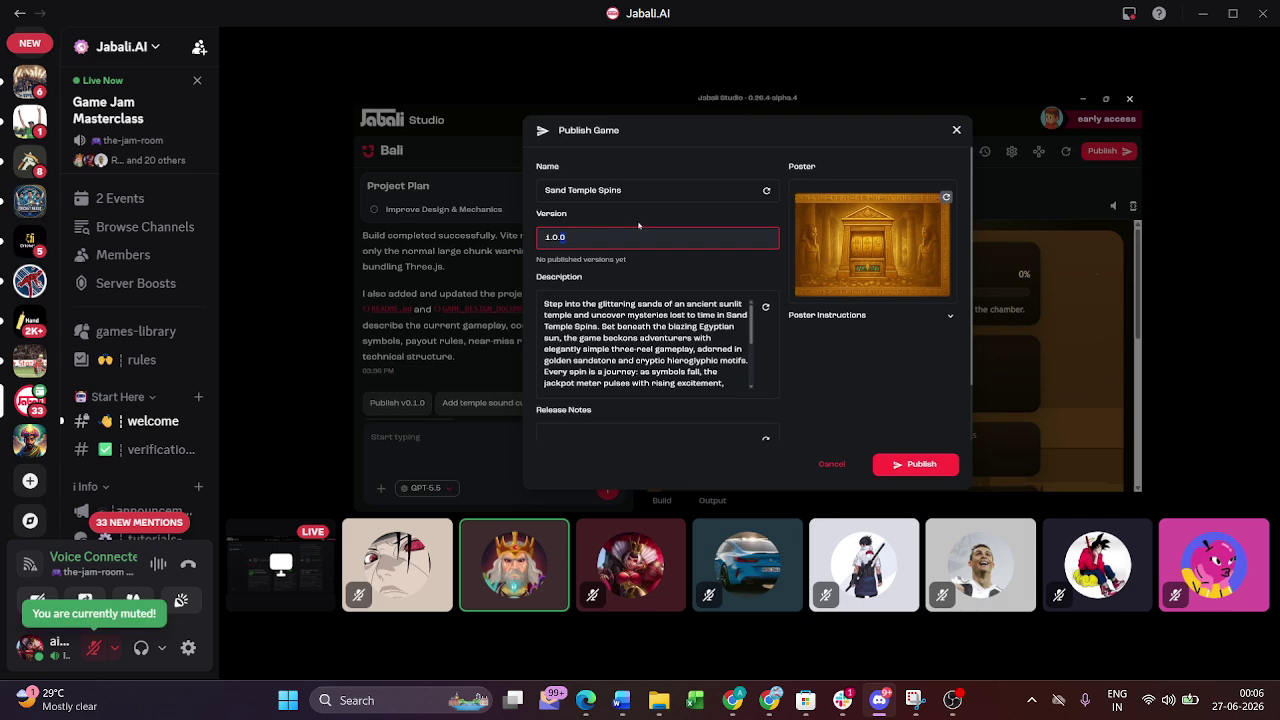
{"action": "left_click", "coordinate": [691, 315]}
{"action": "scroll", "coordinate": [640, 400], "scroll_direction": "down", "scroll_amount": 1}
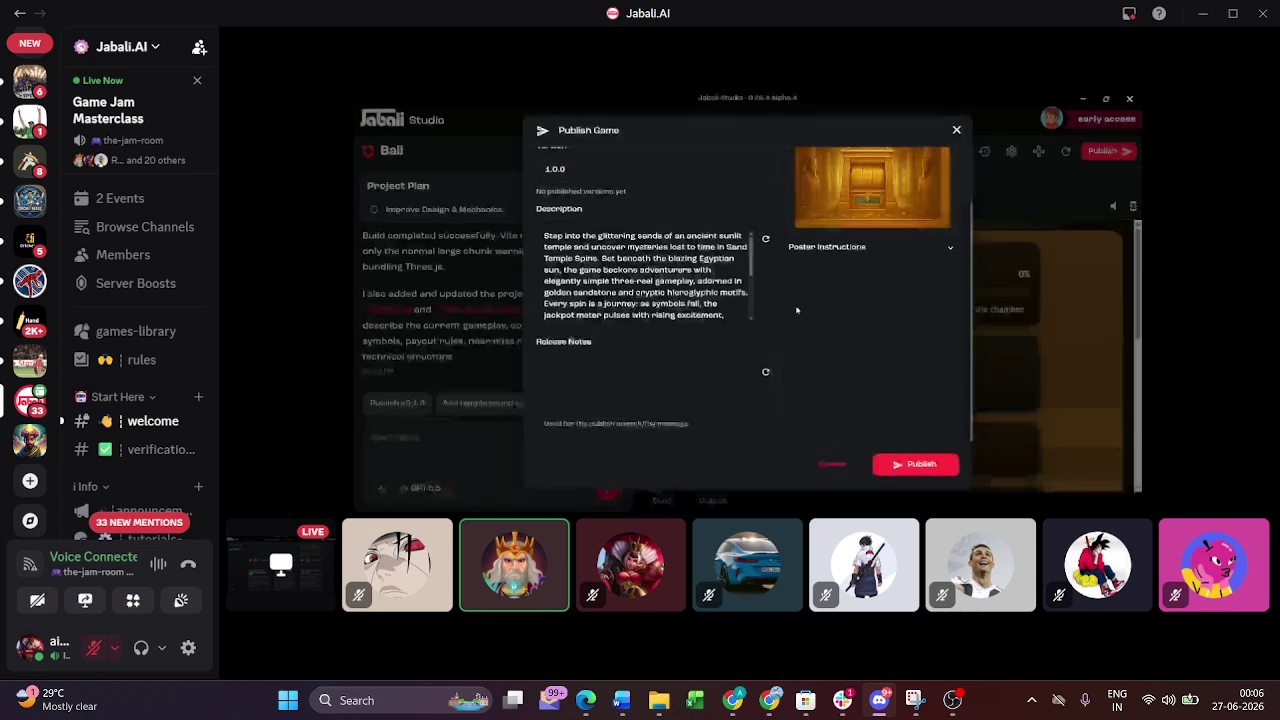
{"action": "left_click", "coordinate": [623, 397]}
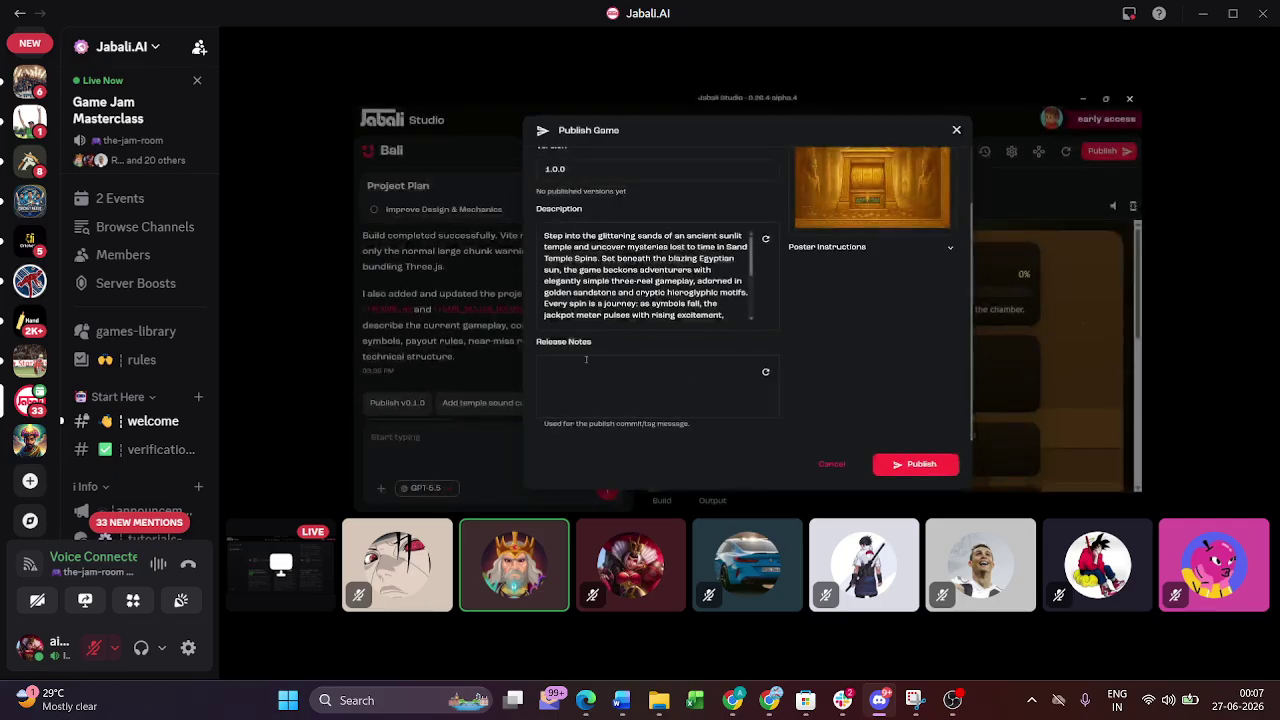
{"action": "scroll", "coordinate": [885, 303], "scroll_direction": "up", "scroll_amount": 2}
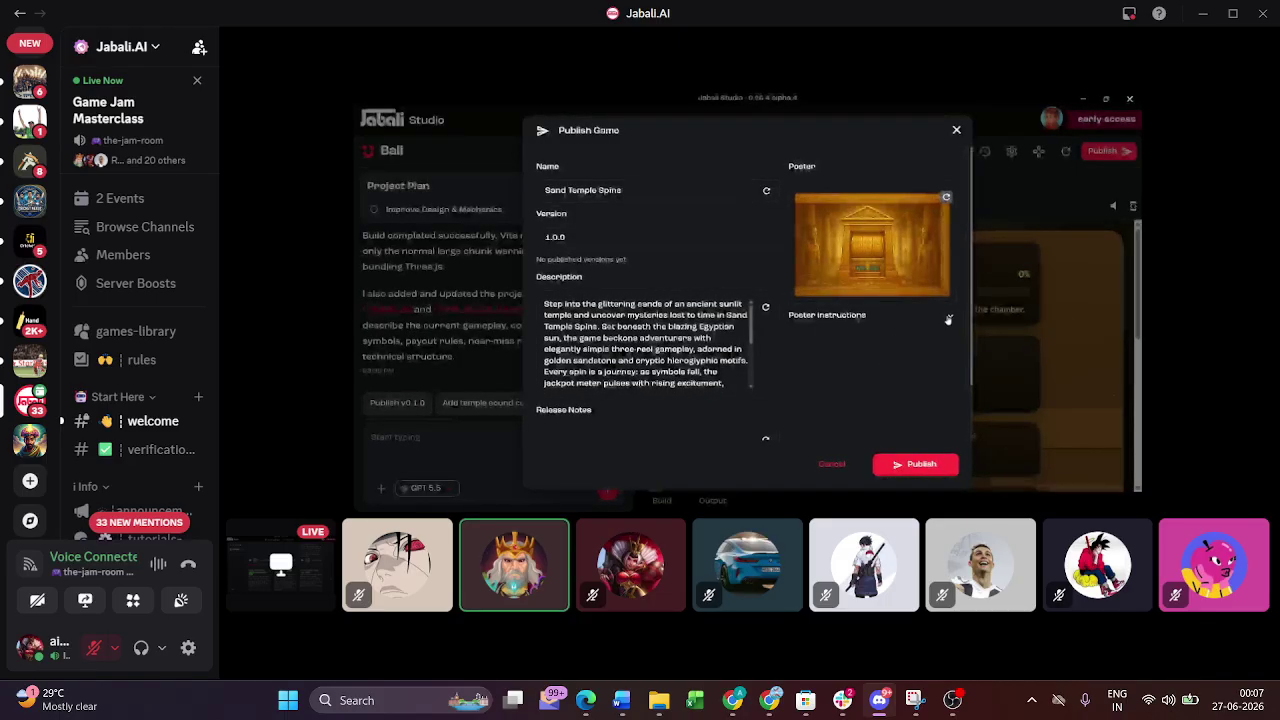
{"action": "left_click", "coordinate": [827, 315]}
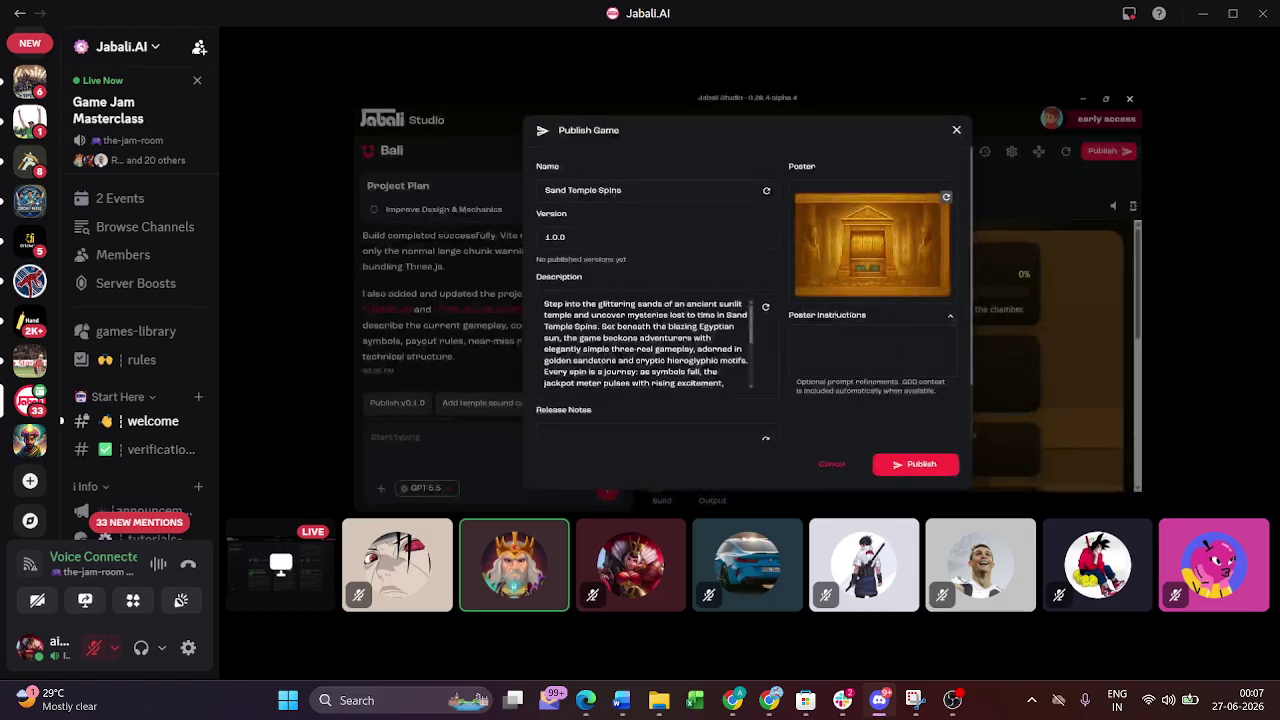
Collapse Poster Instructions without adding any text, and publish Sand Temple Spins as version 1.0.0.
{"action": "left_click", "coordinate": [833, 341]}
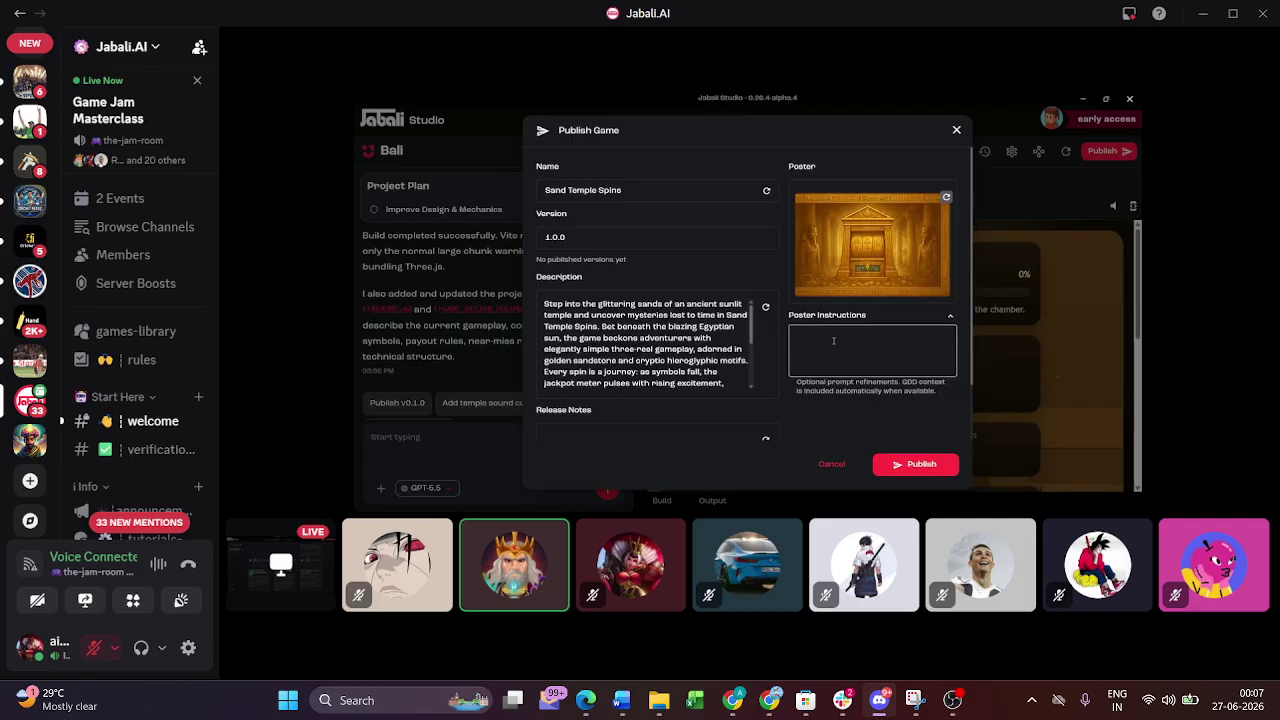
{"action": "left_click", "coordinate": [833, 341]}
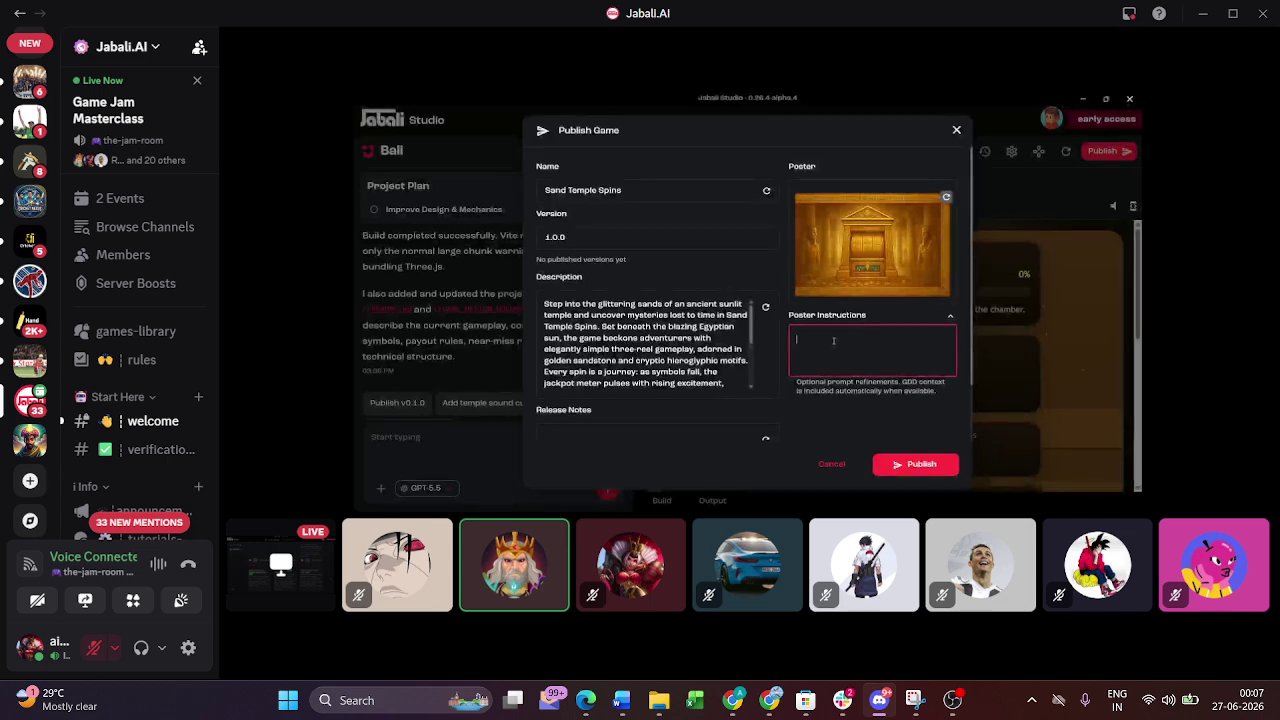
{"action": "left_click", "coordinate": [952, 317]}
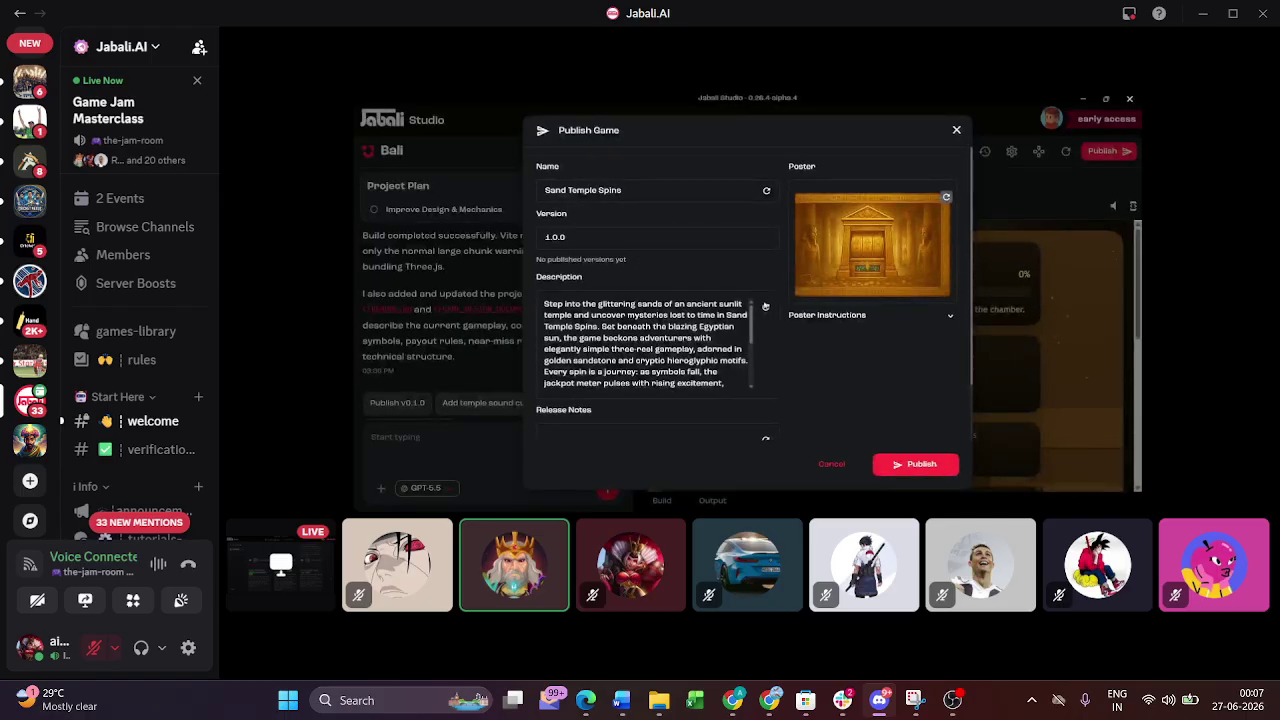
{"action": "scroll", "coordinate": [933, 425], "scroll_direction": "down", "scroll_amount": 1}
{"action": "left_click", "coordinate": [918, 464]}
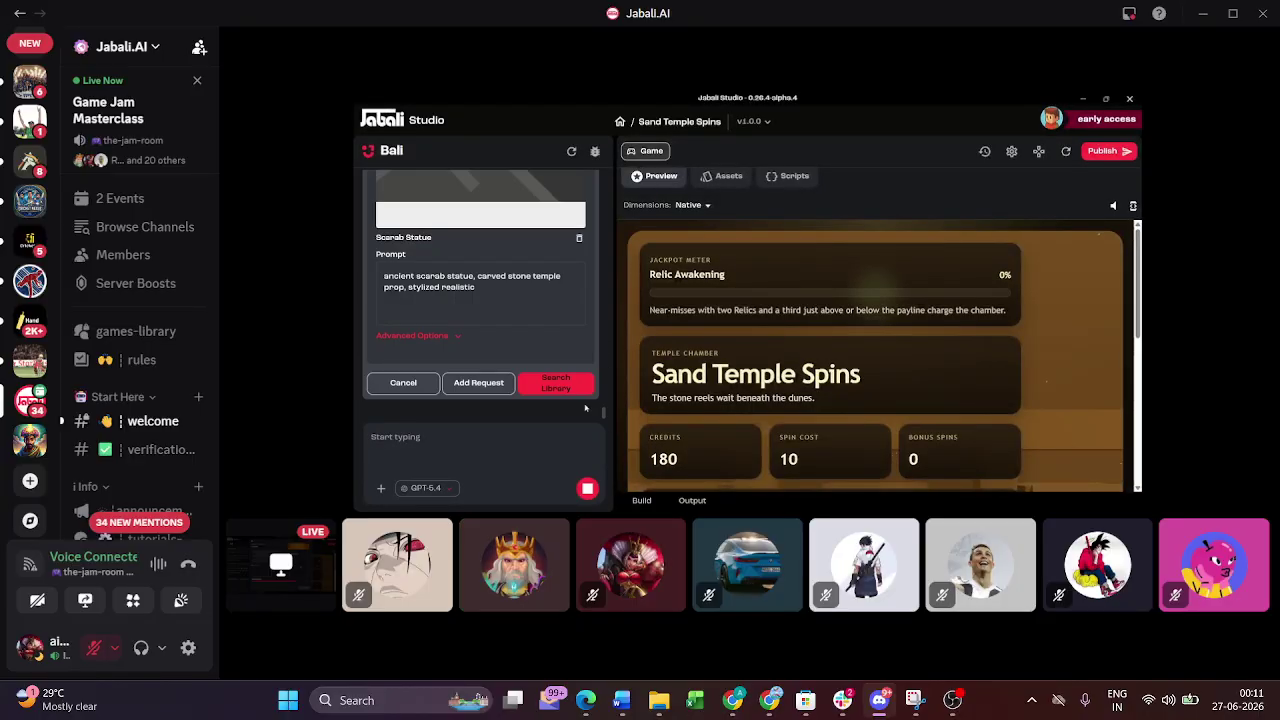
Search the 3D asset library with the Scarab Statue request, then widen Bali's chat and read through the reply and suggested options.
{"action": "left_click", "coordinate": [557, 384]}
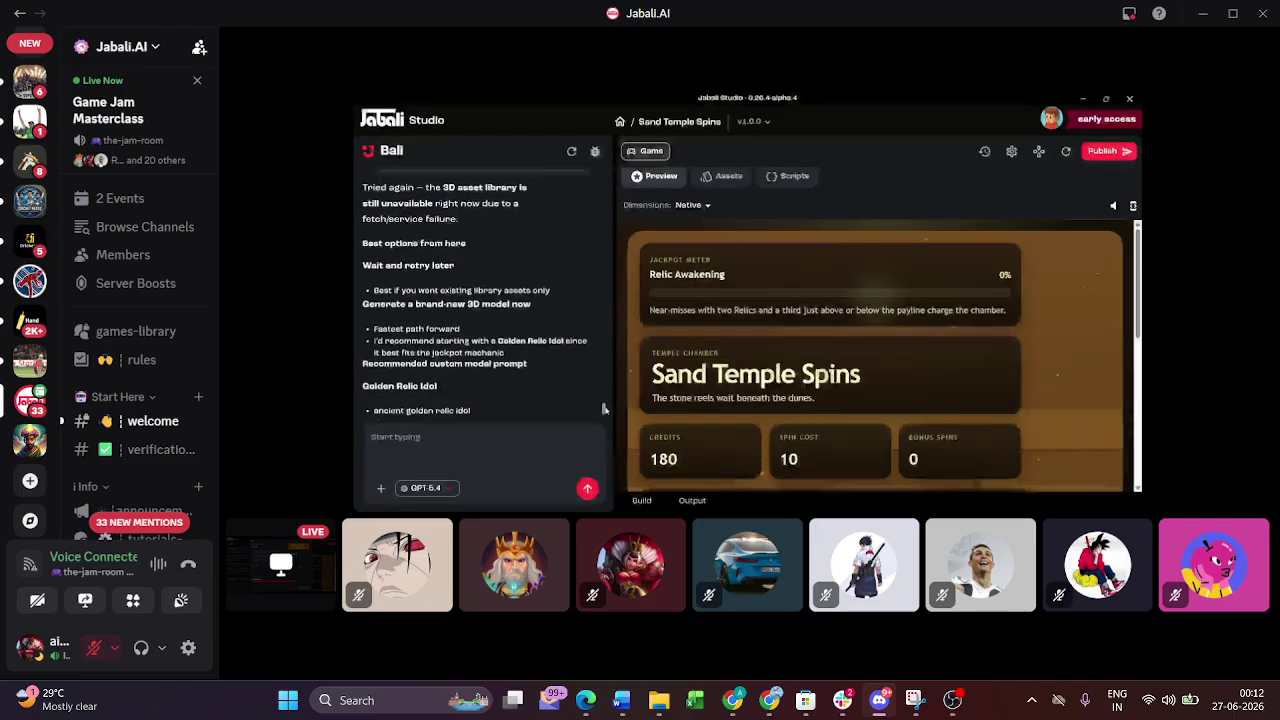
{"action": "scroll", "coordinate": [501, 277], "scroll_direction": "up", "scroll_amount": 3}
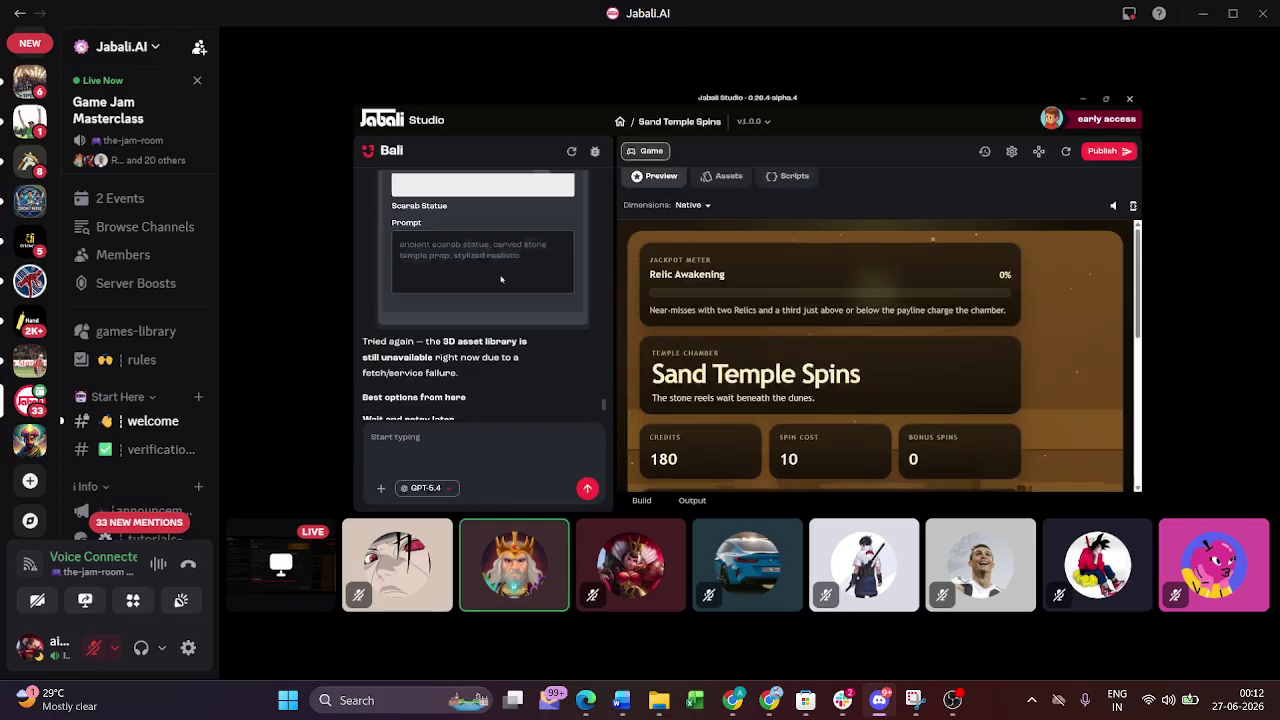
{"action": "scroll", "coordinate": [508, 300], "scroll_direction": "up", "scroll_amount": 3}
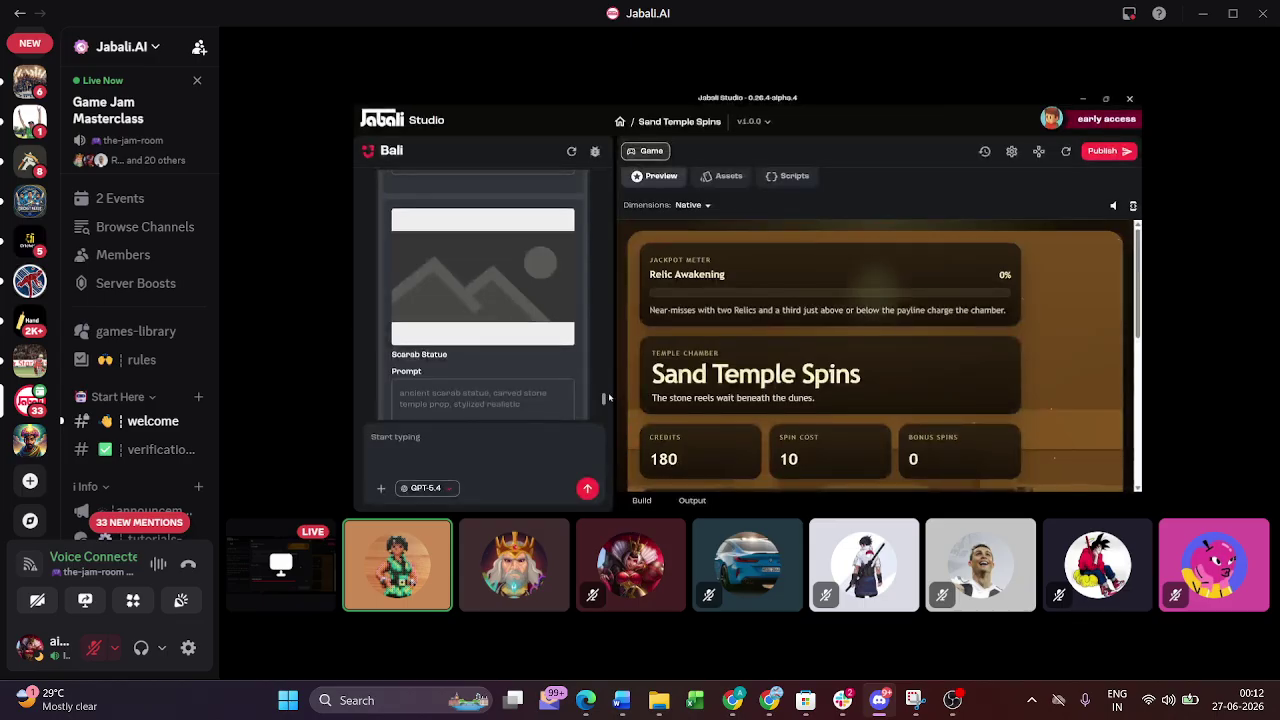
{"action": "left_click_drag", "start_coordinate": [607, 398], "coordinate": [650, 381]}
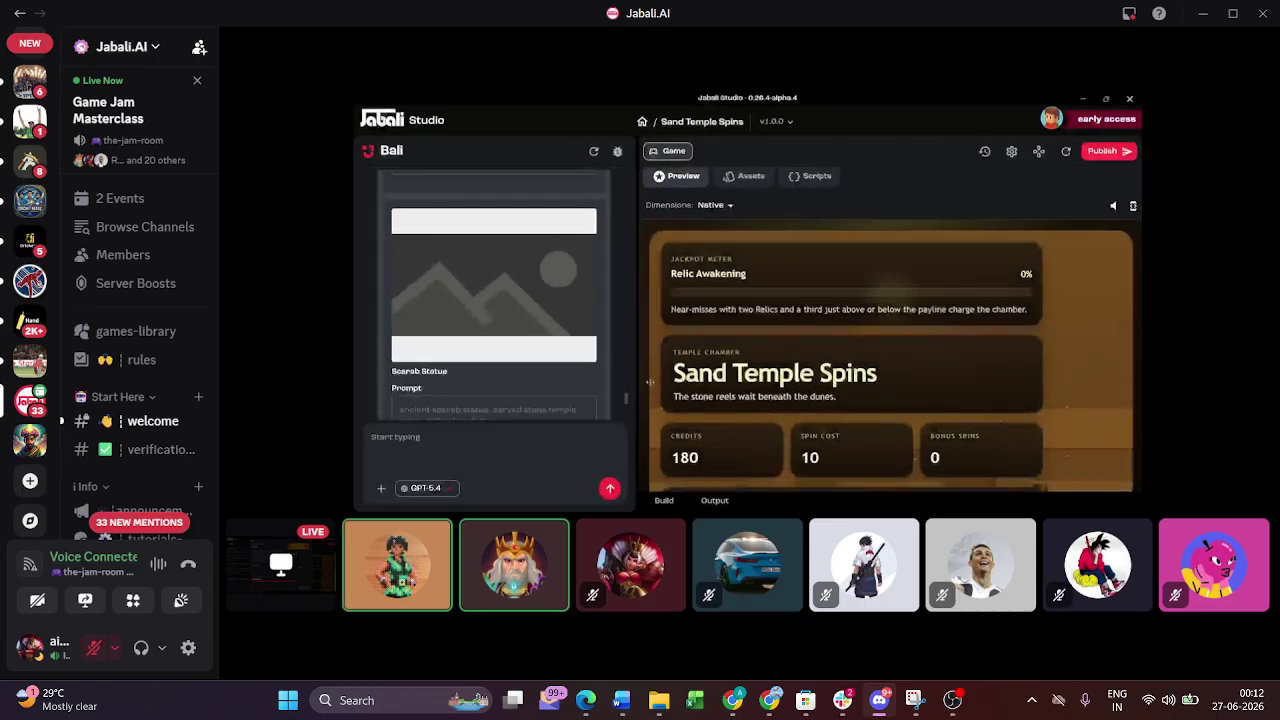
{"action": "scroll", "coordinate": [641, 399], "scroll_direction": "down", "scroll_amount": 5}
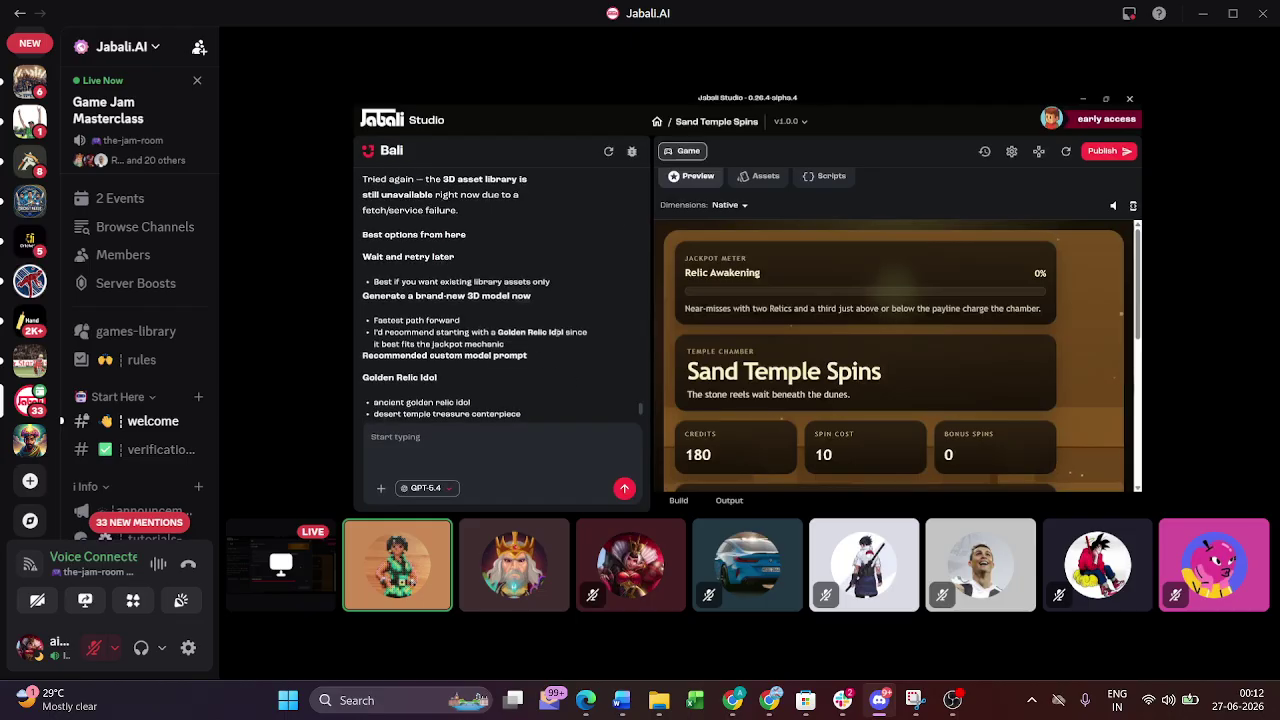
Tell Bali "Let's do just 1 asset first" and generate the Relic Idol model from the proposed prompt.
{"action": "left_click", "coordinate": [560, 441]}
{"action": "type", "text": "I"}
{"action": "type", "text": "s do"}
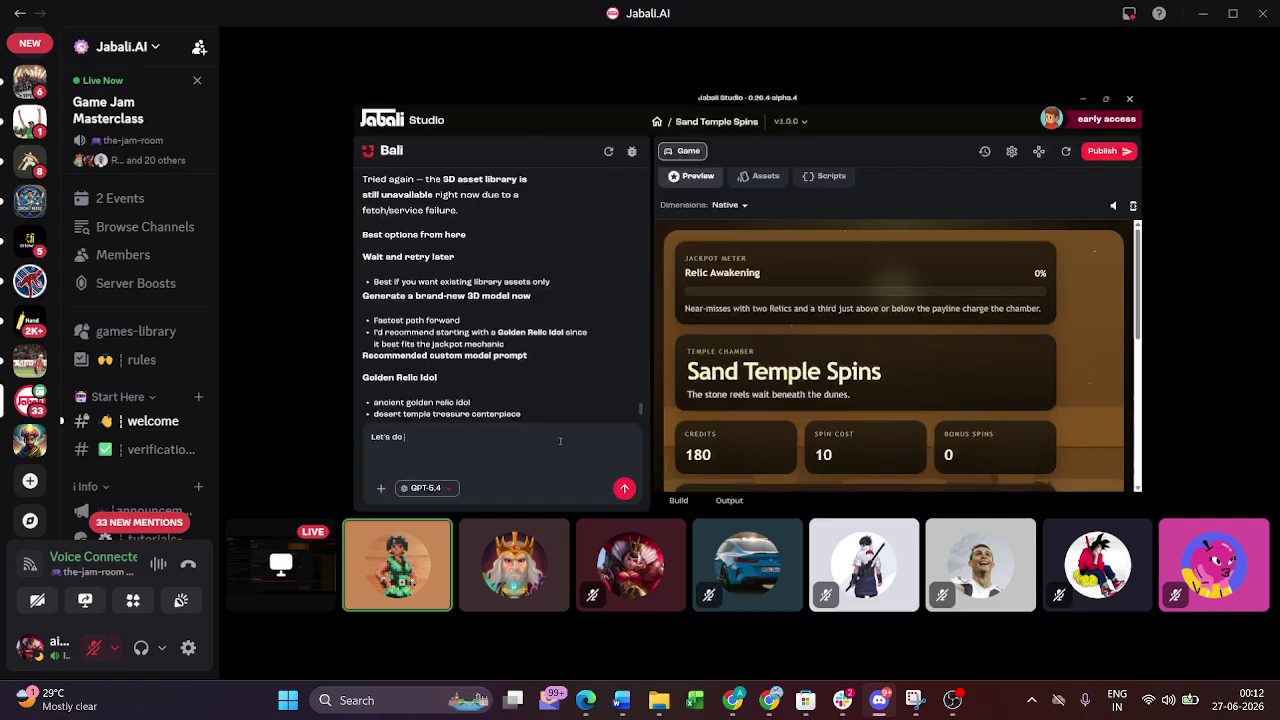
{"action": "type", "text": " just 1 asset first"}
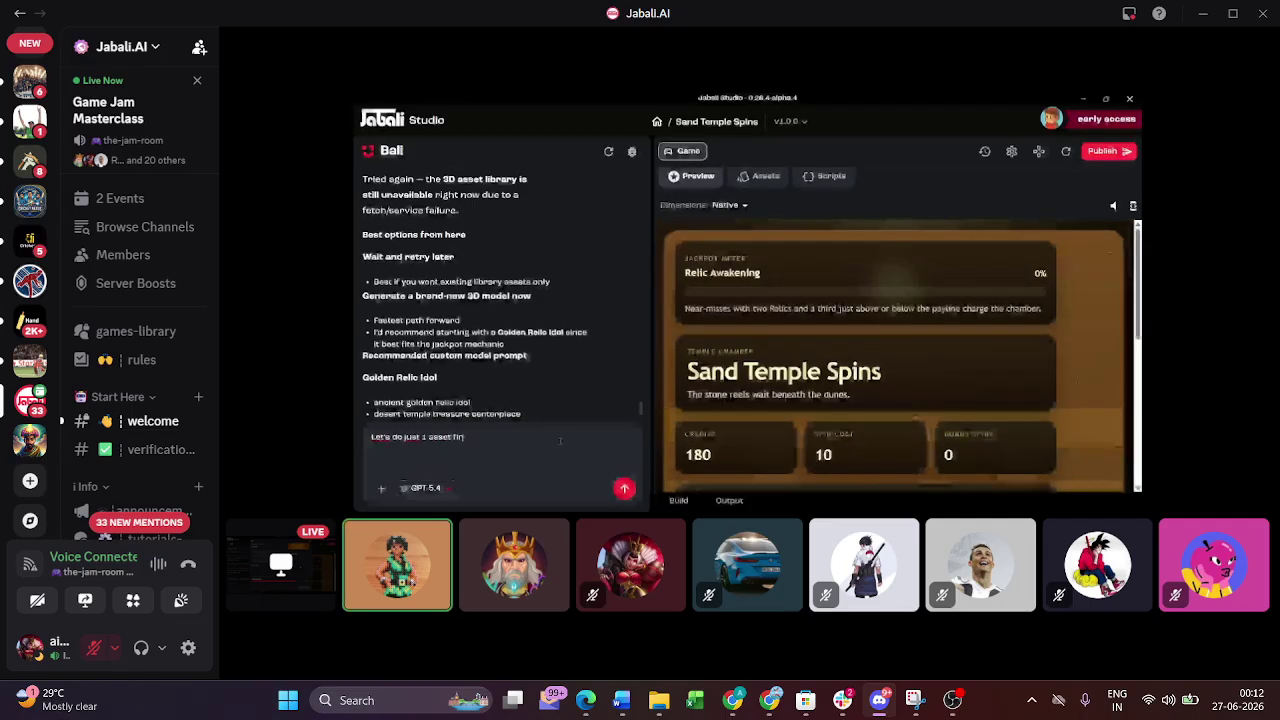
{"action": "key", "text": "Return"}
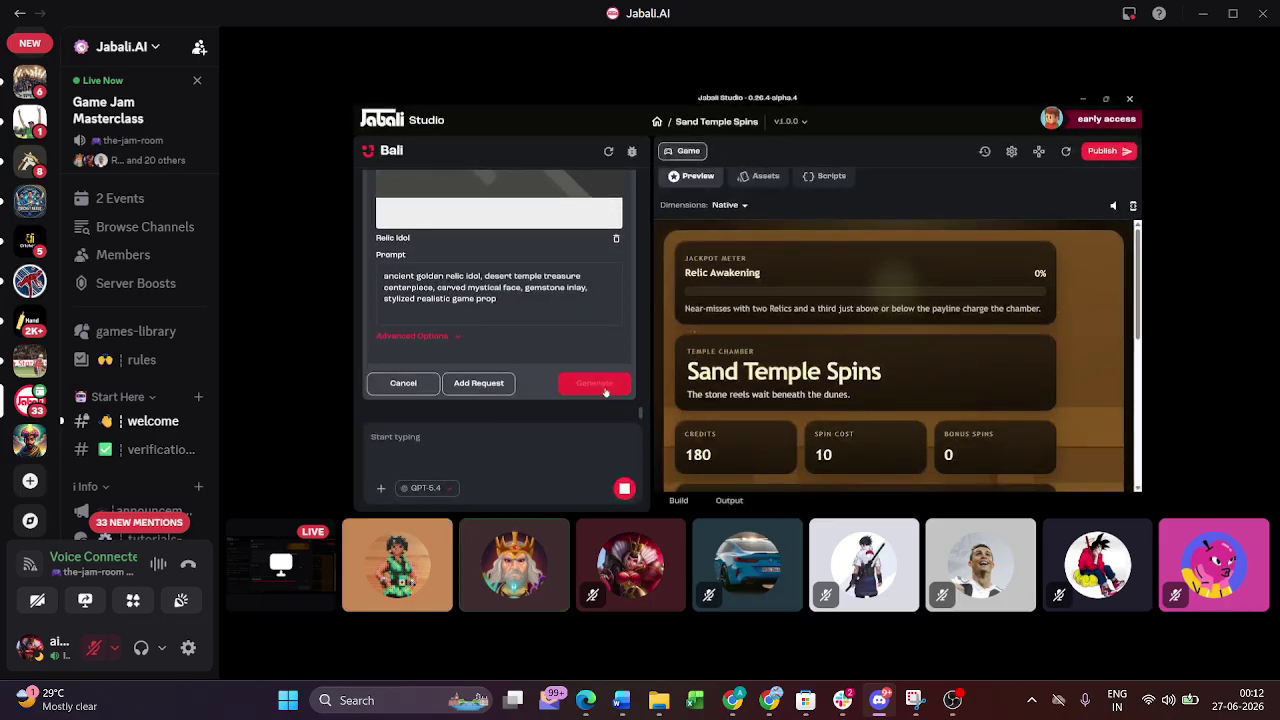
{"action": "left_click", "coordinate": [595, 384]}
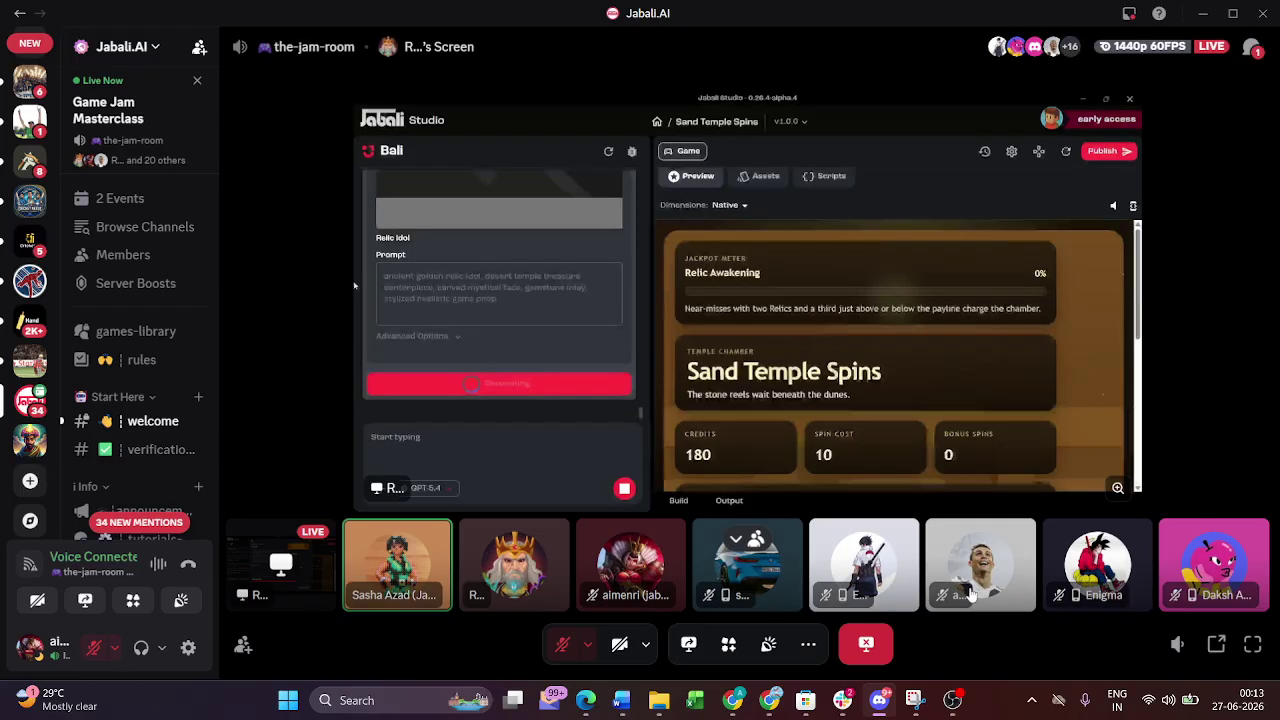
Switch to Slack, and reopen the participant's live screen share in the Discord call.
{"action": "left_click", "coordinate": [840, 702]}
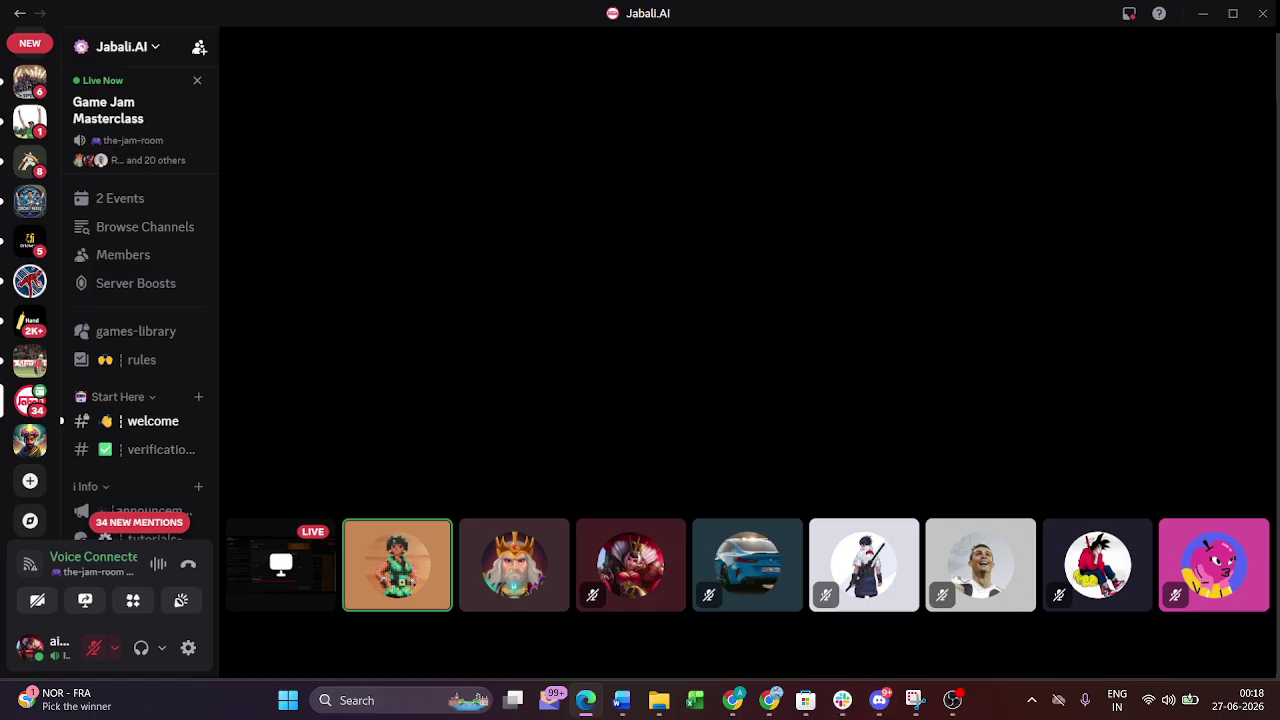
{"action": "left_click", "coordinate": [278, 541]}
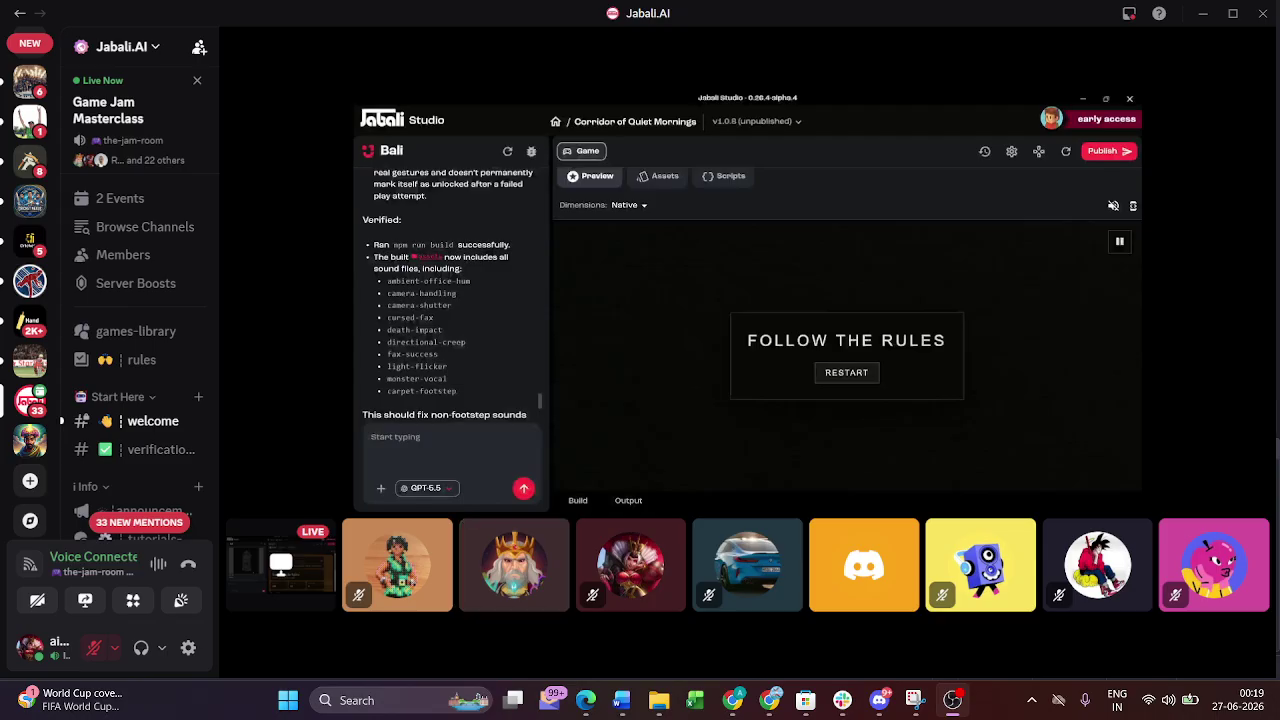
Leave the Corridor of Quiet Mornings project and browse Jabali Studio's game templates, including 3D Open World and Dungeon Crawler RPG.
{"action": "left_click", "coordinate": [555, 121]}
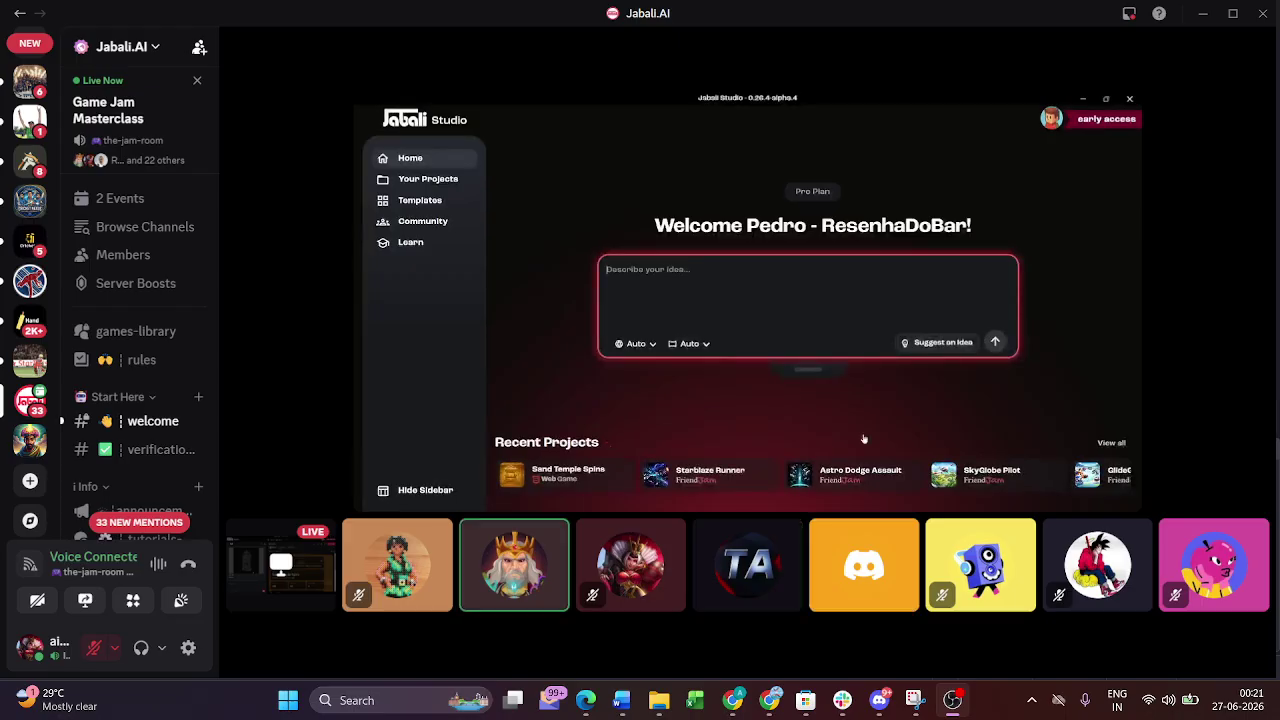
{"action": "left_click", "coordinate": [420, 200]}
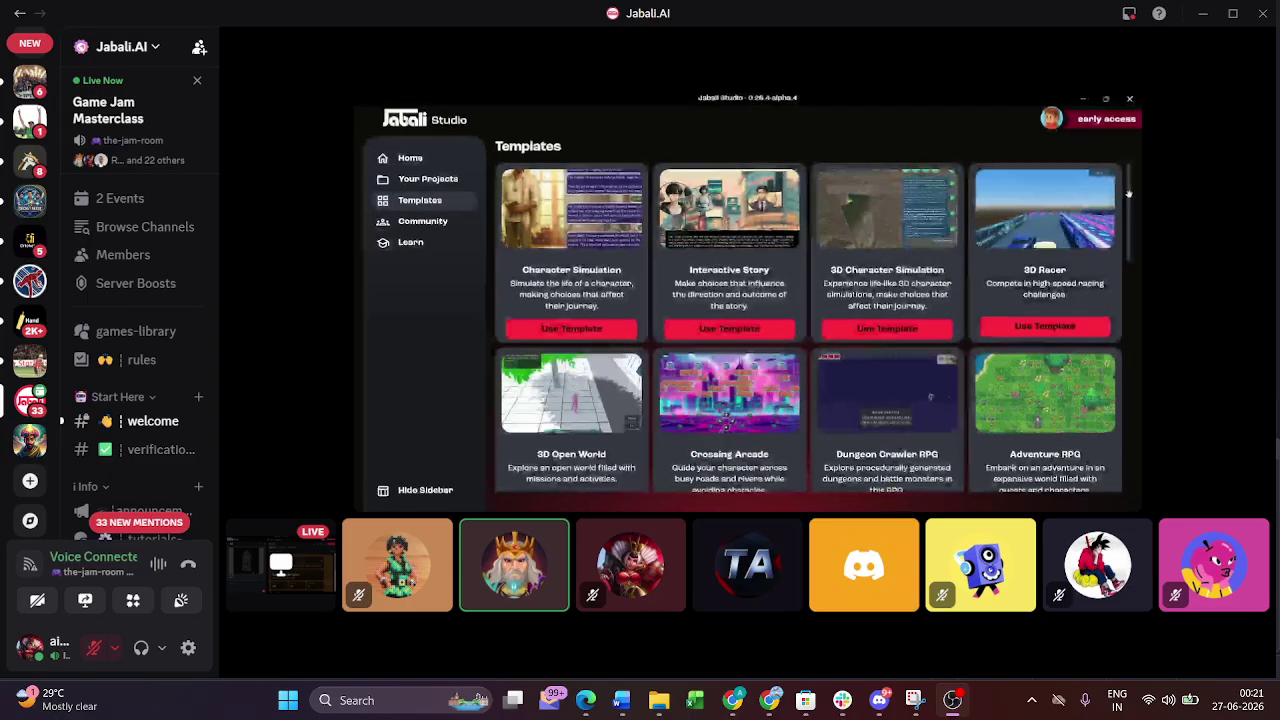
{"action": "scroll", "coordinate": [1133, 242], "scroll_direction": "down", "scroll_amount": 2}
{"action": "left_click_drag", "start_coordinate": [1133, 242], "coordinate": [1128, 381]}
{"action": "left_click_drag", "start_coordinate": [1126, 312], "coordinate": [1125, 210]}
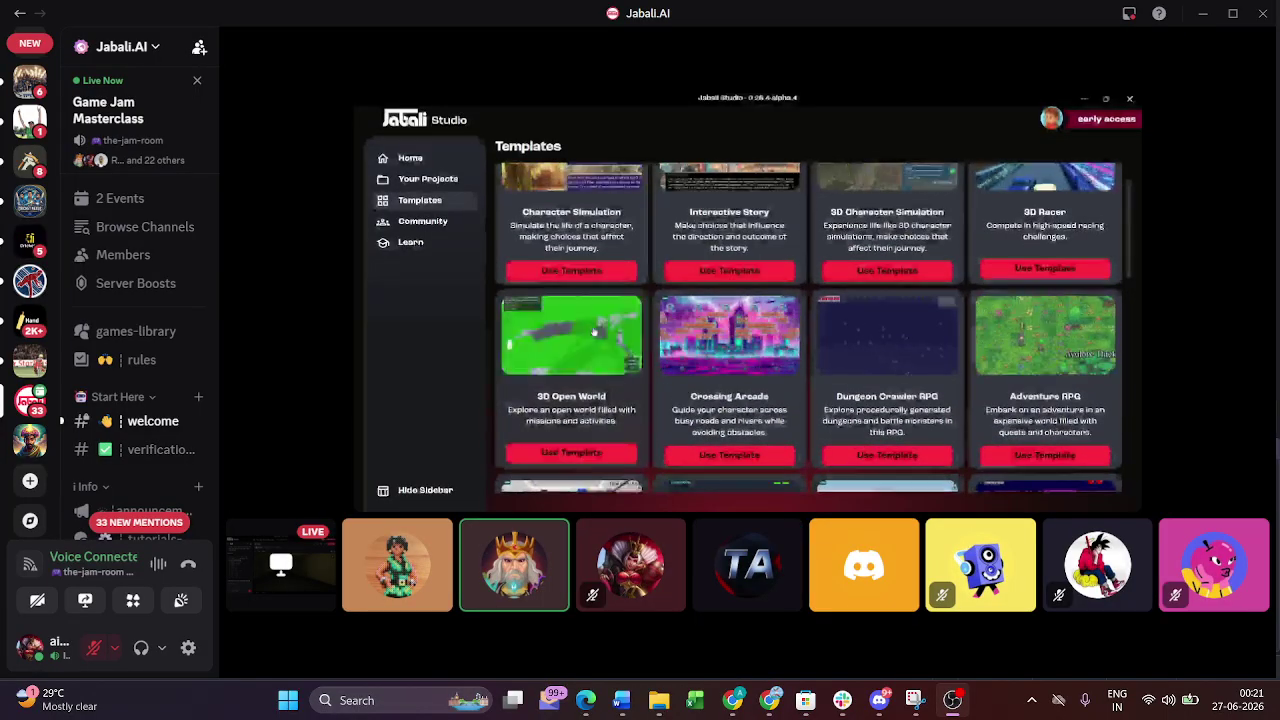
{"action": "scroll", "coordinate": [583, 333], "scroll_direction": "up", "scroll_amount": 1}
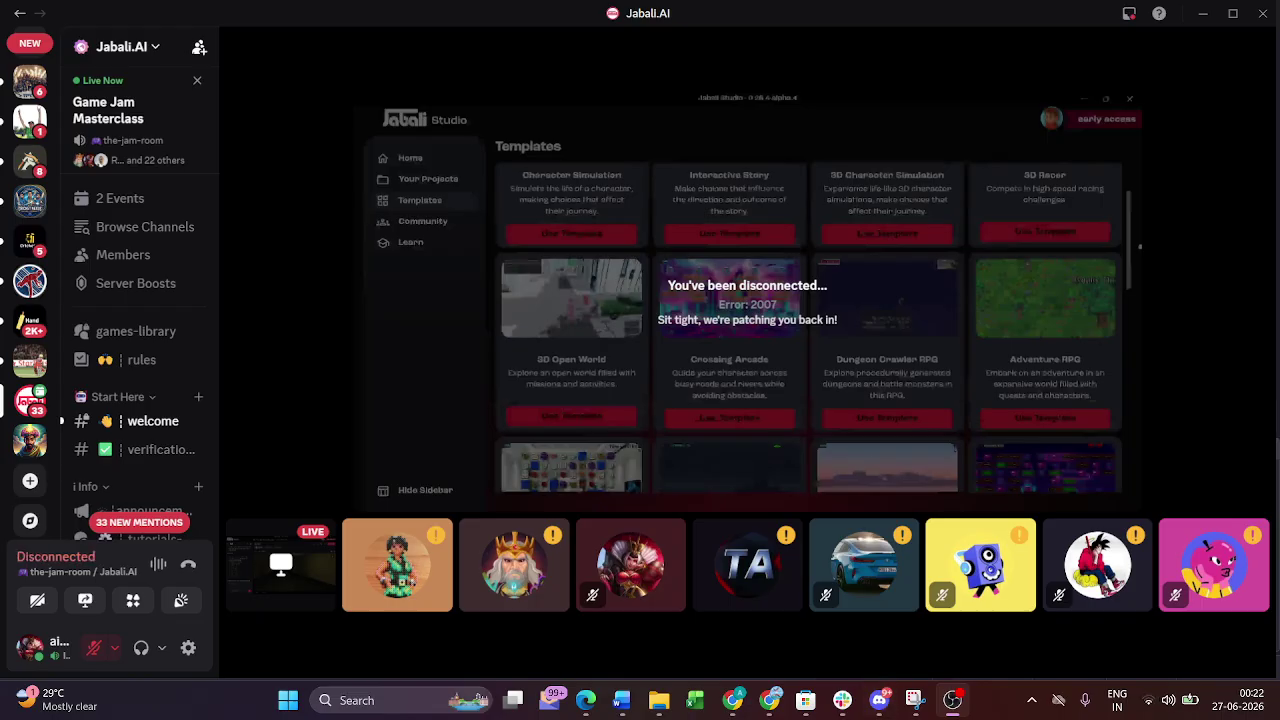
{"action": "mouse_move", "coordinate": [817, 429]}
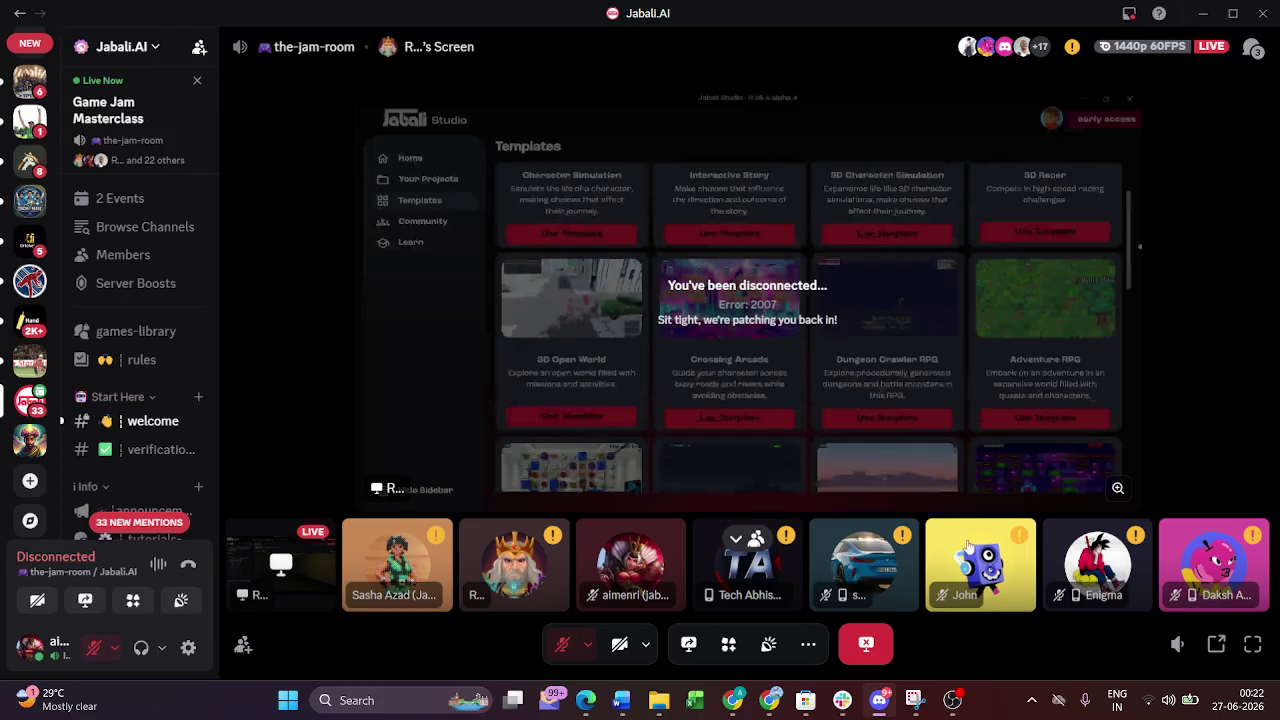